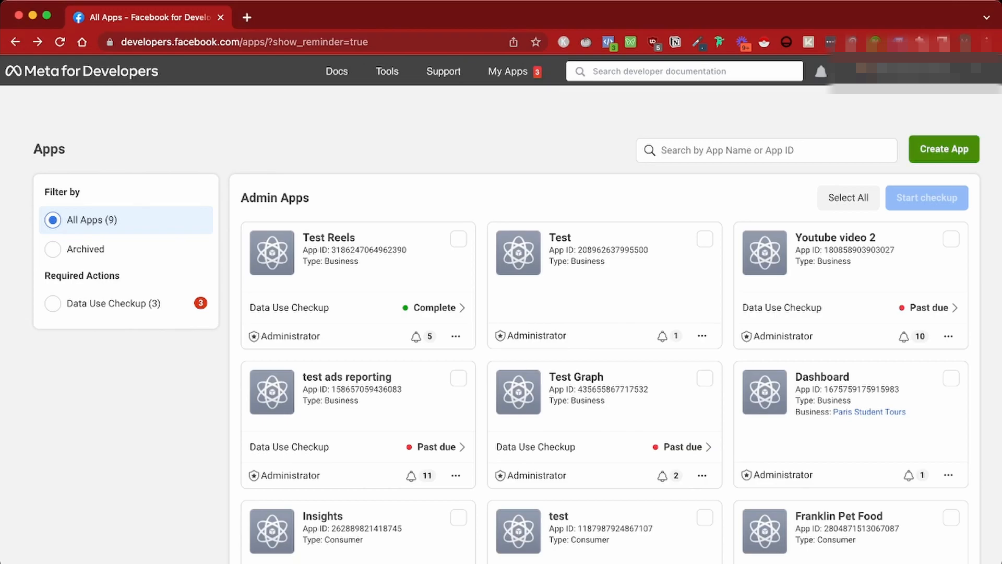
# Start a new app and choose the Business app type
pyautogui.click(944, 149)
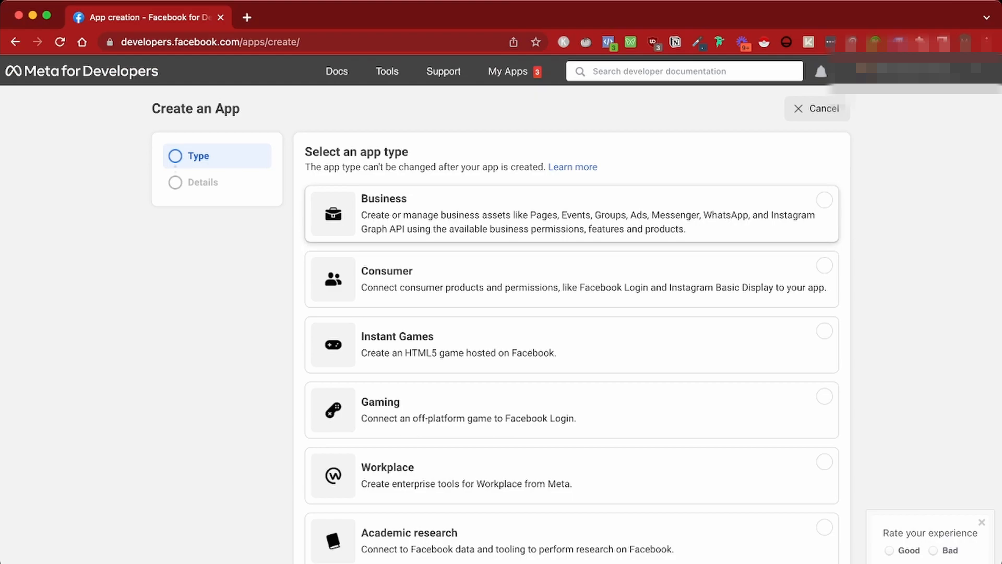
pyautogui.scroll(-3, 572, 407)
pyautogui.scroll(3, 572, 401)
pyautogui.click(572, 214)
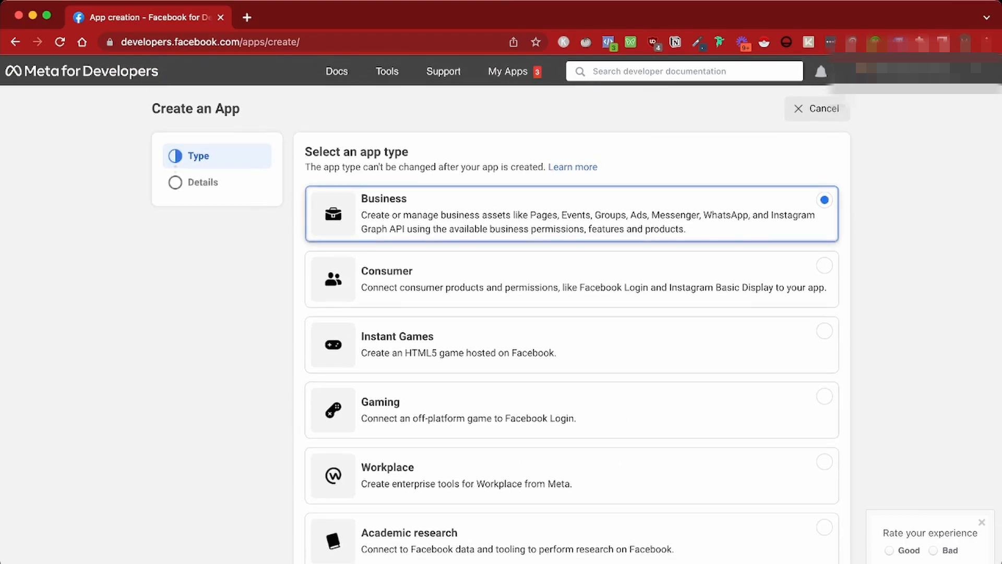
pyautogui.scroll(-3, 572, 397)
pyautogui.click(817, 527)
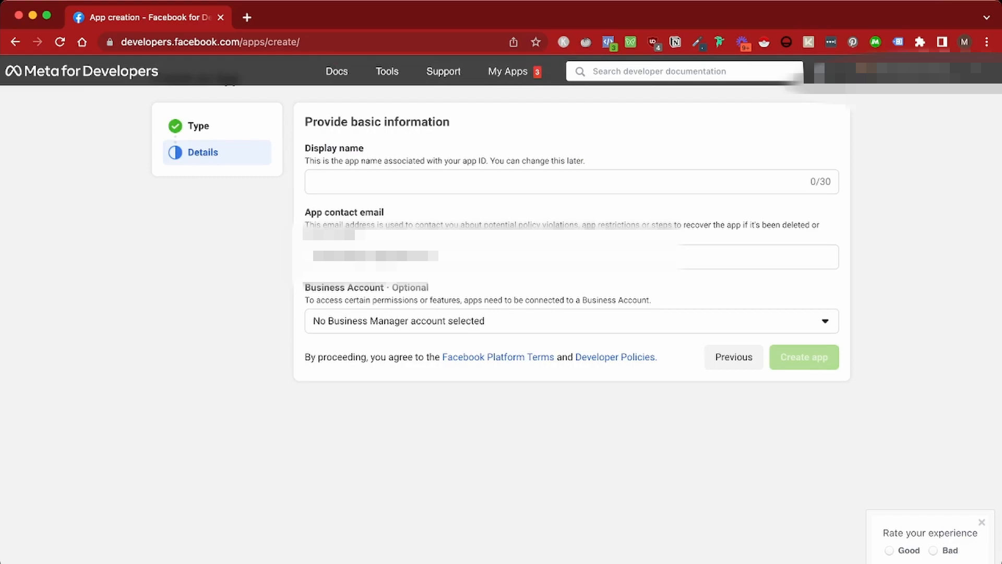
# Name the app 'Social media reporting', create it and confirm the password re-entry
pyautogui.click(572, 181)
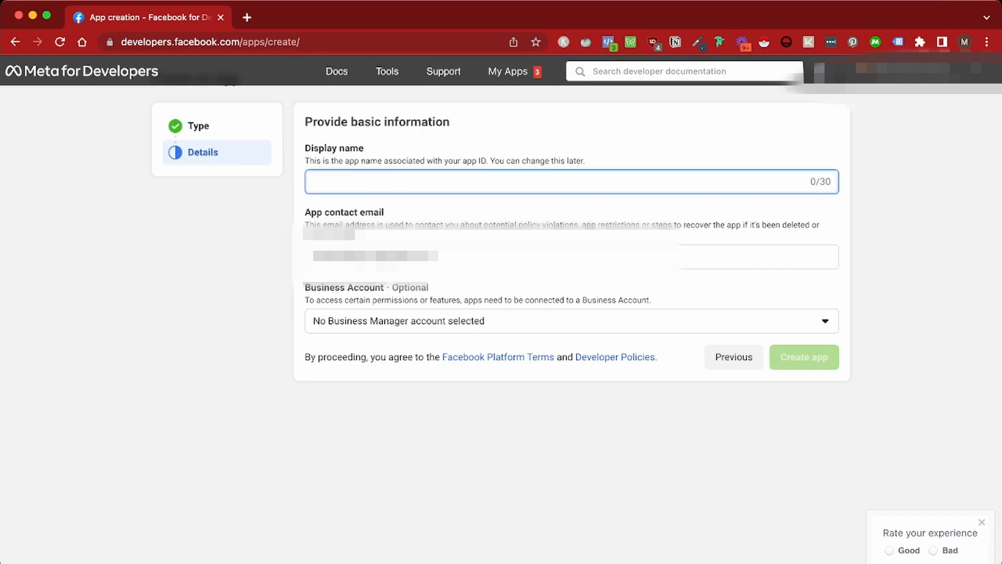
pyautogui.write('Social')
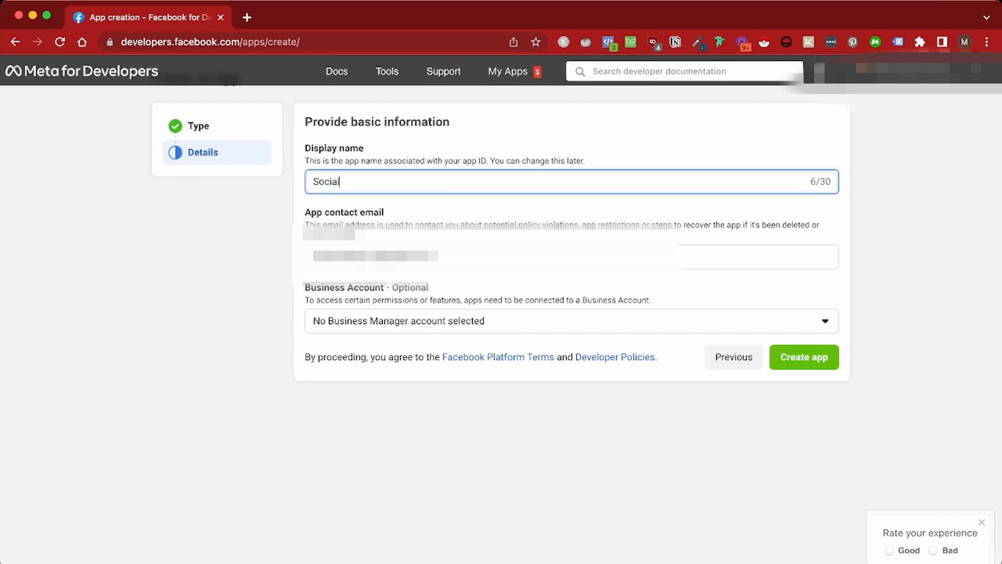
pyautogui.write(' media reporting')
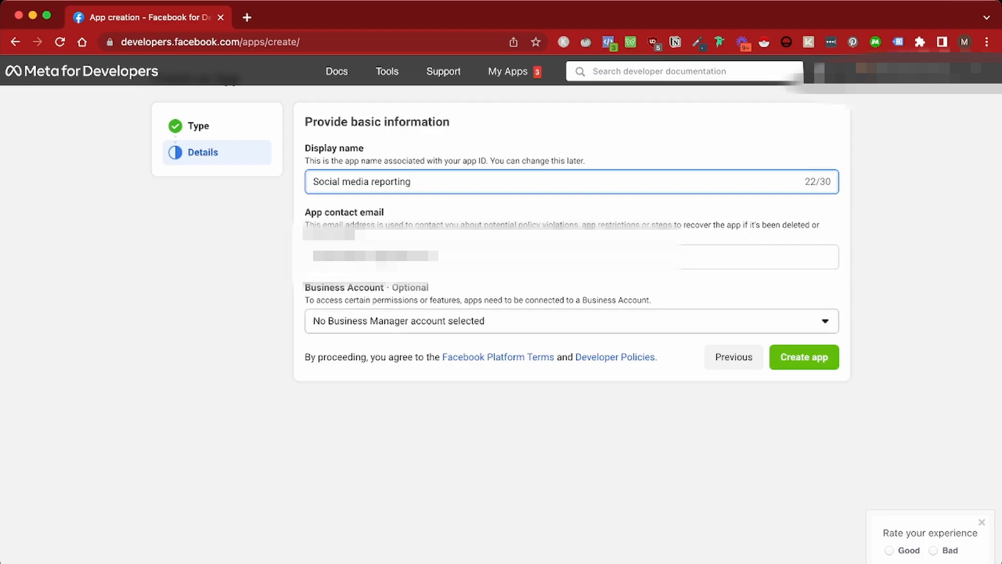
pyautogui.click(804, 357)
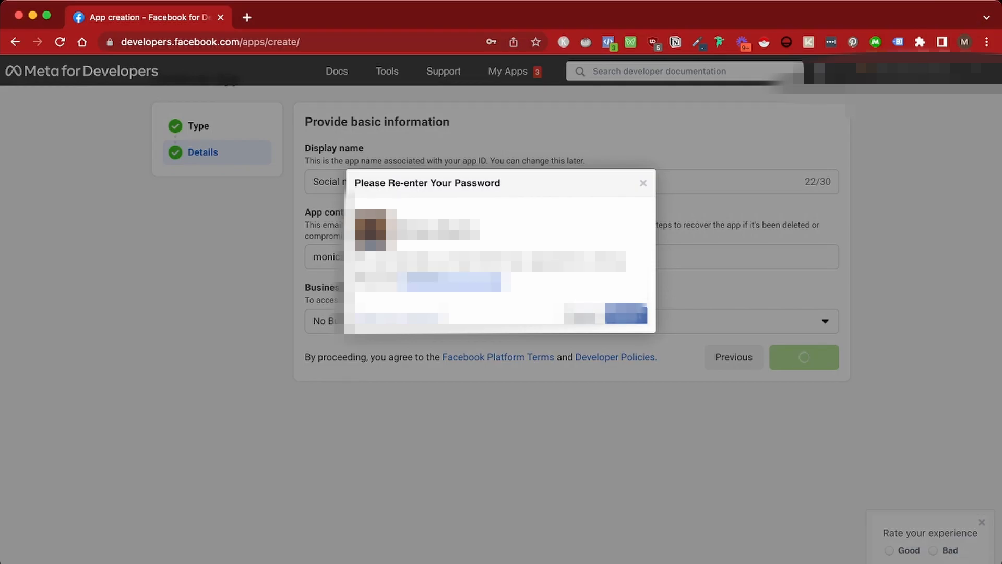
pyautogui.press('Return')
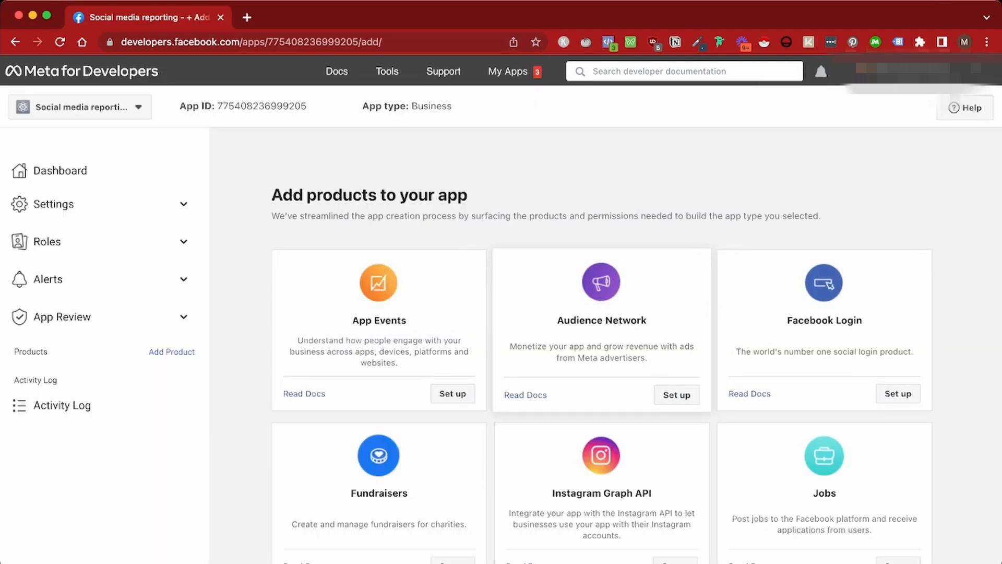
# Set up the Marketing API product, then switch to the Graph API Explorer under Tools
pyautogui.scroll(-7, 601, 334)
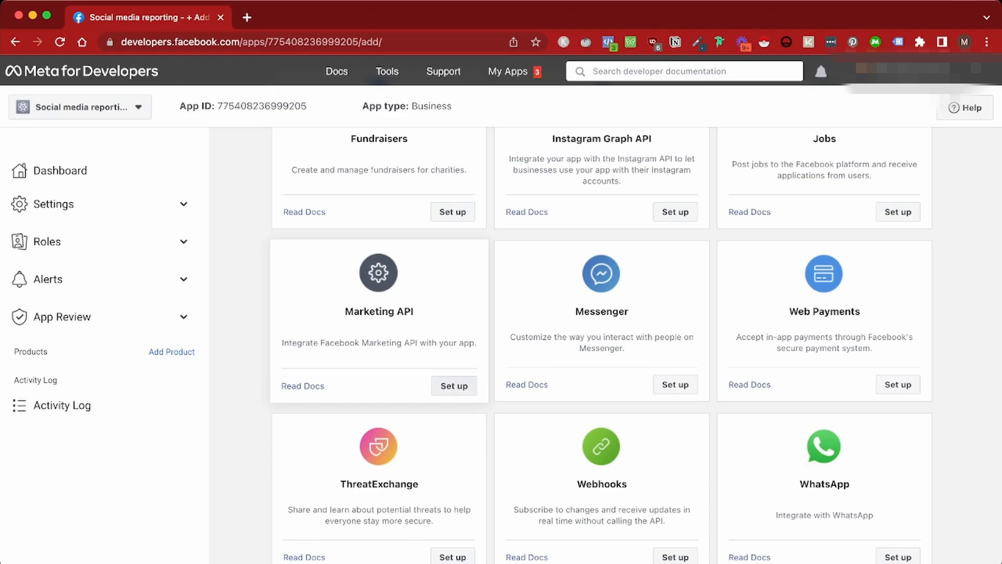
pyautogui.click(454, 386)
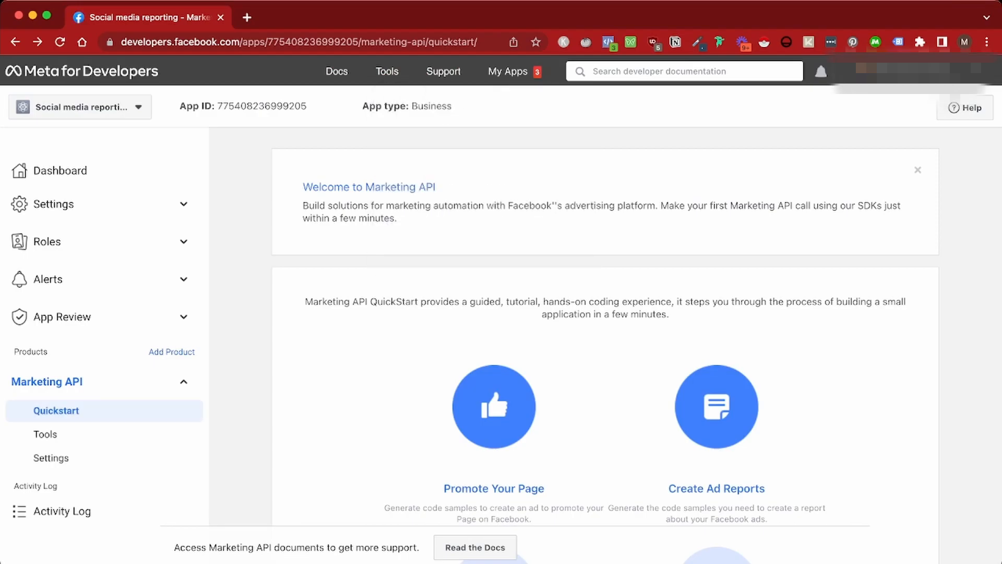
pyautogui.moveTo(387, 71)
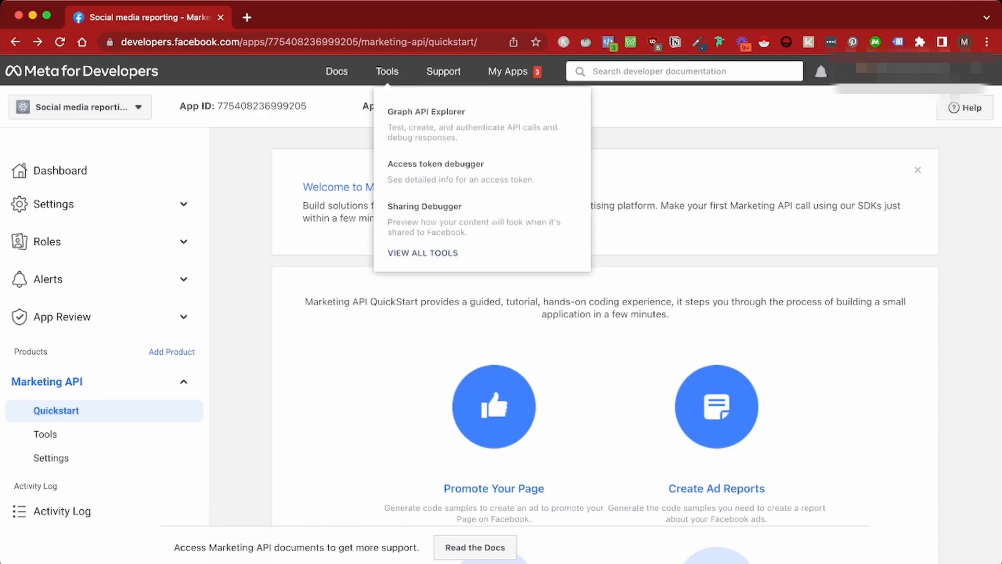
pyautogui.click(426, 111)
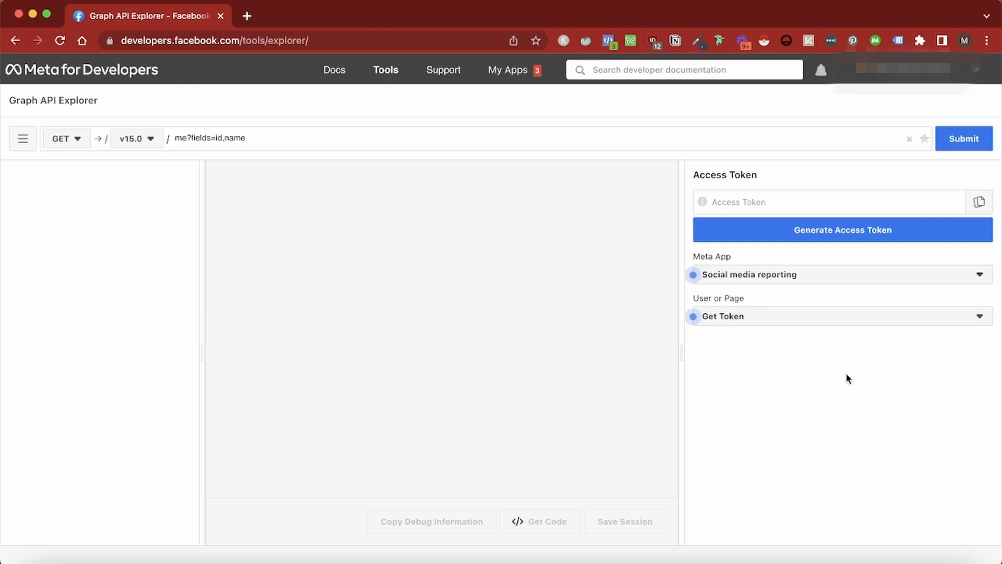
# Request a Page Access Token for Social media reporting in the Graph API Explorer
pyautogui.click(744, 276)
pyautogui.click(745, 277)
pyautogui.click(716, 318)
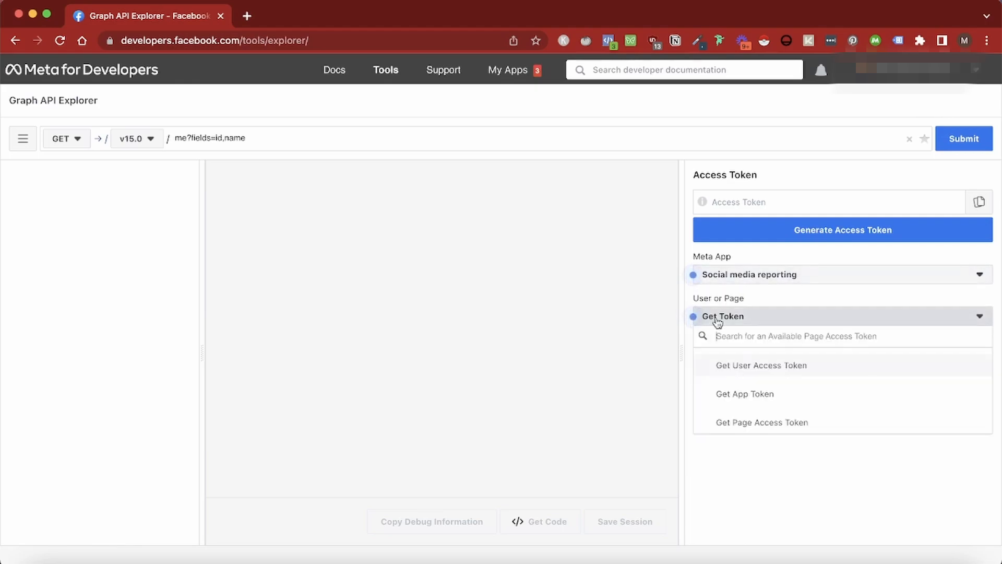
pyautogui.click(730, 421)
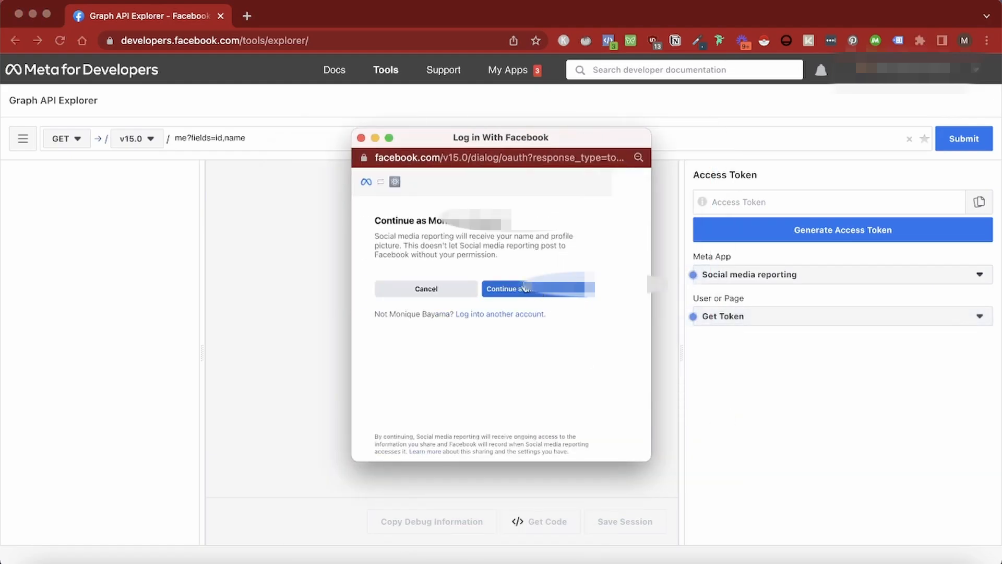
# Continue with the current account, grant access to all Pages and acknowledge the link
pyautogui.click(529, 291)
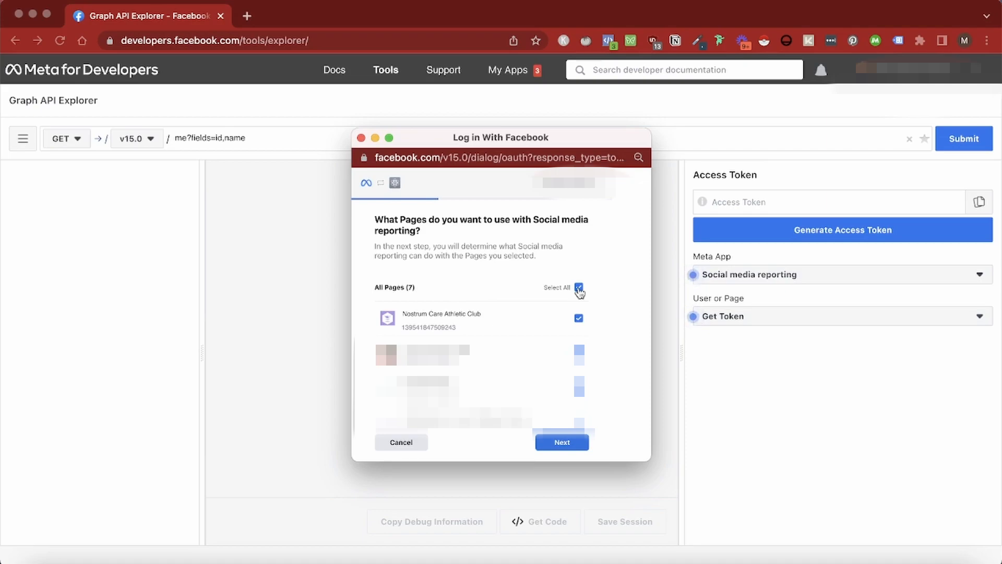
pyautogui.click(548, 441)
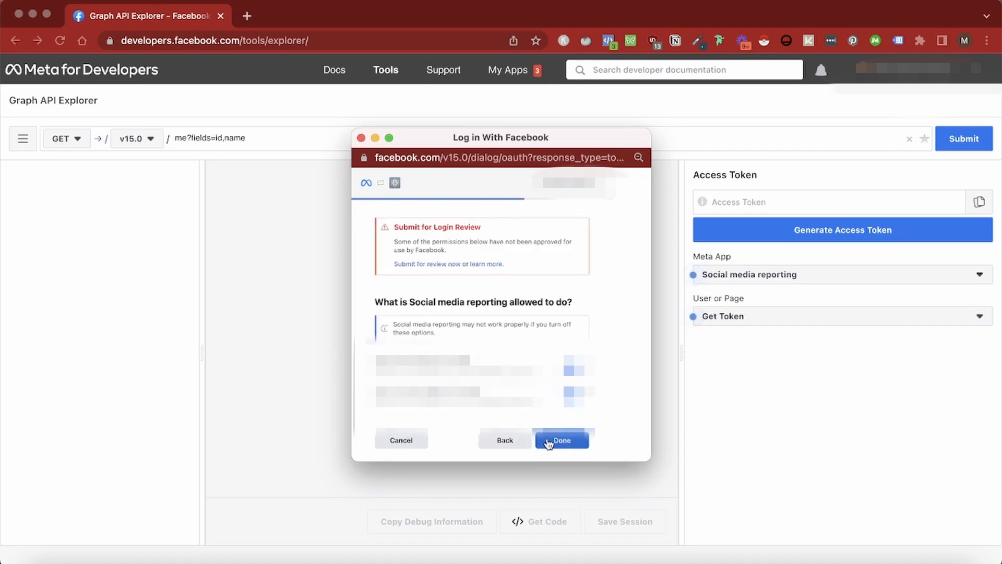
pyautogui.click(557, 441)
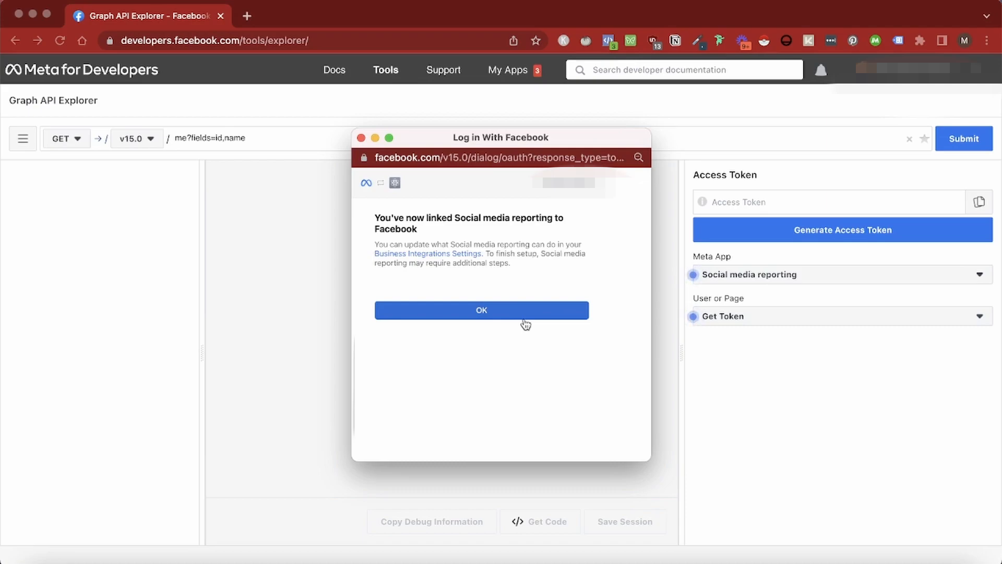
pyautogui.click(525, 319)
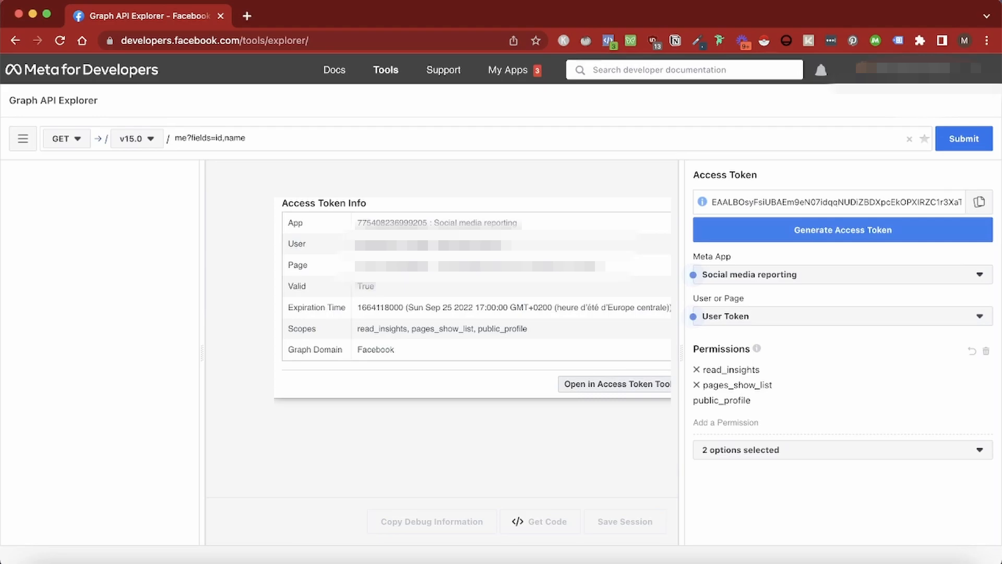
# Open the token in the Access Token Tool and extend it to a long-lived token
pyautogui.click(614, 384)
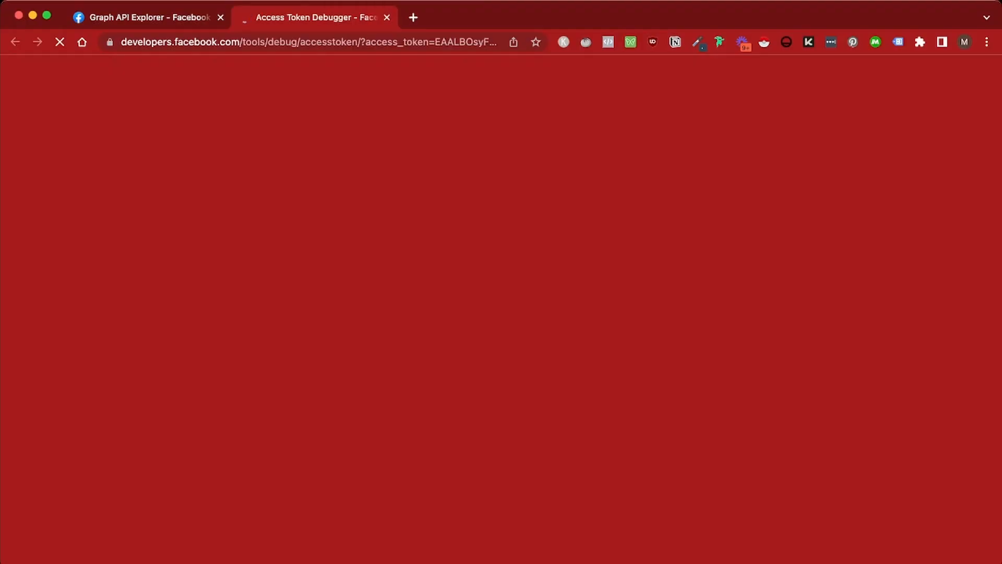
pyautogui.scroll(-8, 615, 417)
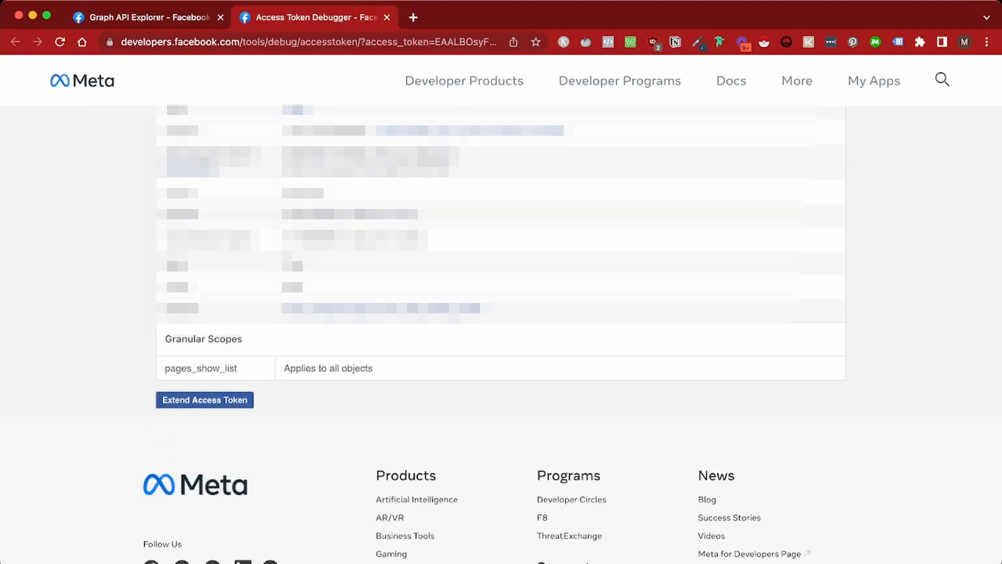
pyautogui.scroll(2, 501, 334)
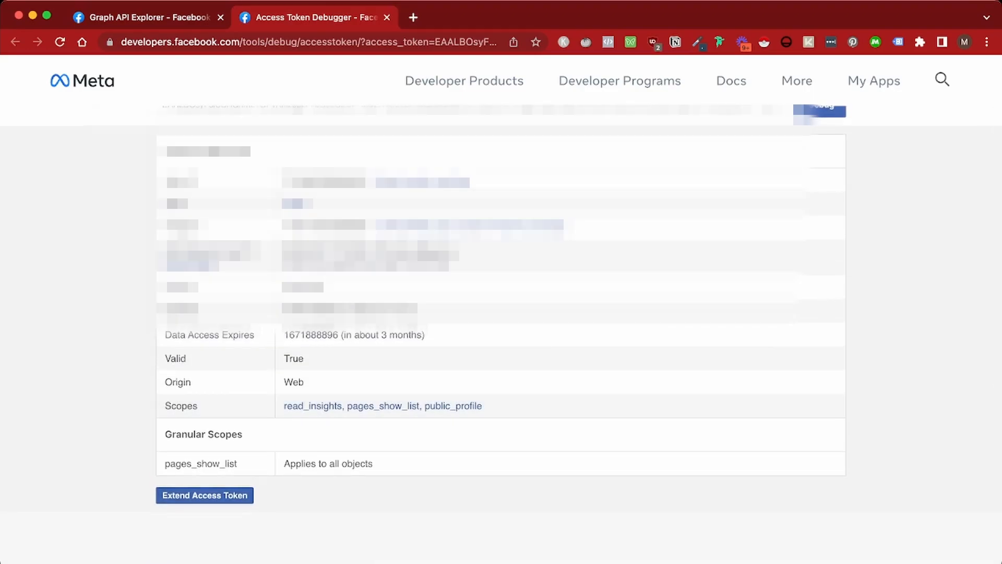
pyautogui.click(205, 495)
pyautogui.scroll(-4, 501, 282)
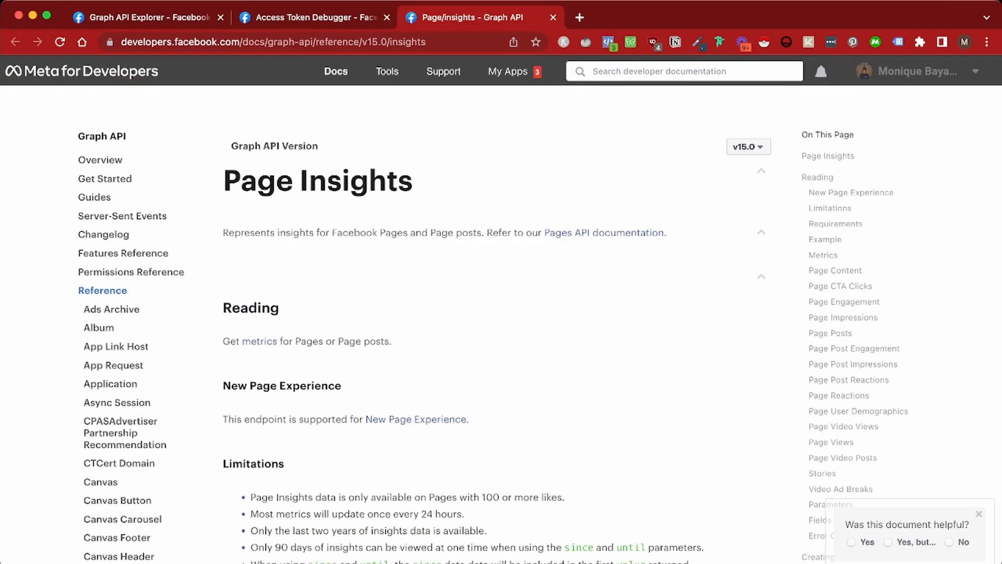
# Scroll the Page Insights reference down to the post_clicks and feedback rows
pyautogui.scroll(-15, 501, 324)
pyautogui.scroll(-20, 501, 324)
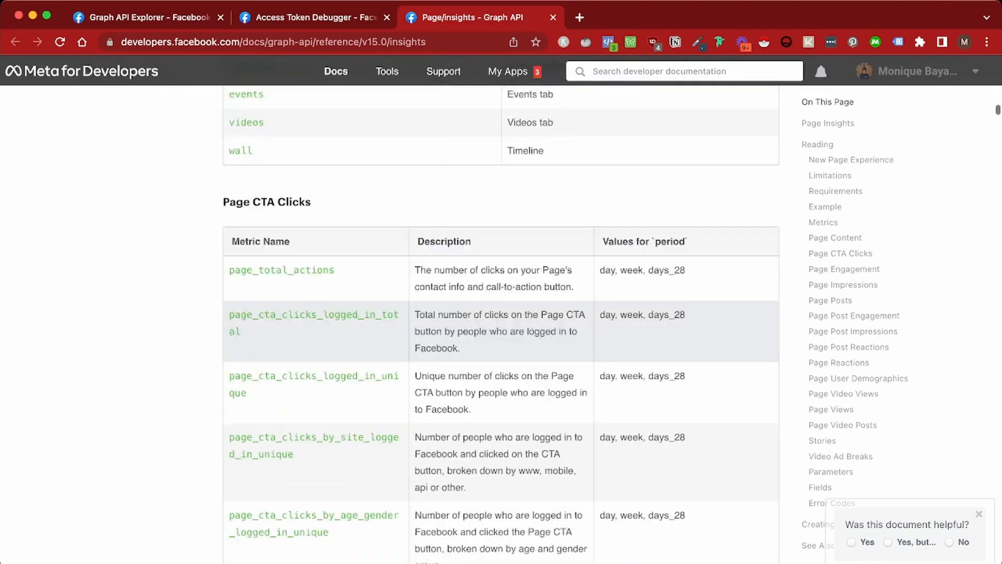
pyautogui.scroll(-20, 501, 323)
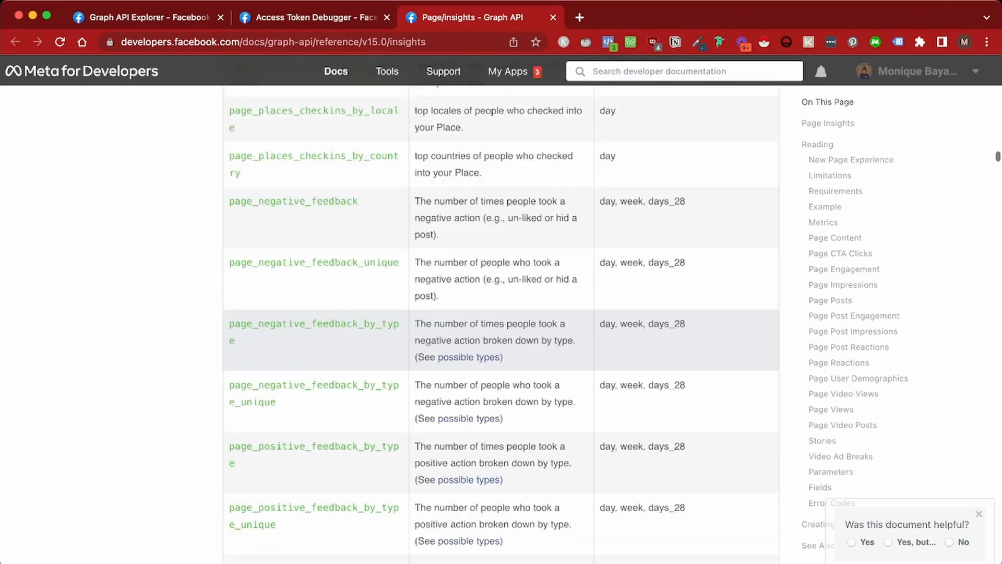
pyautogui.scroll(-20, 501, 323)
pyautogui.scroll(-4, 501, 340)
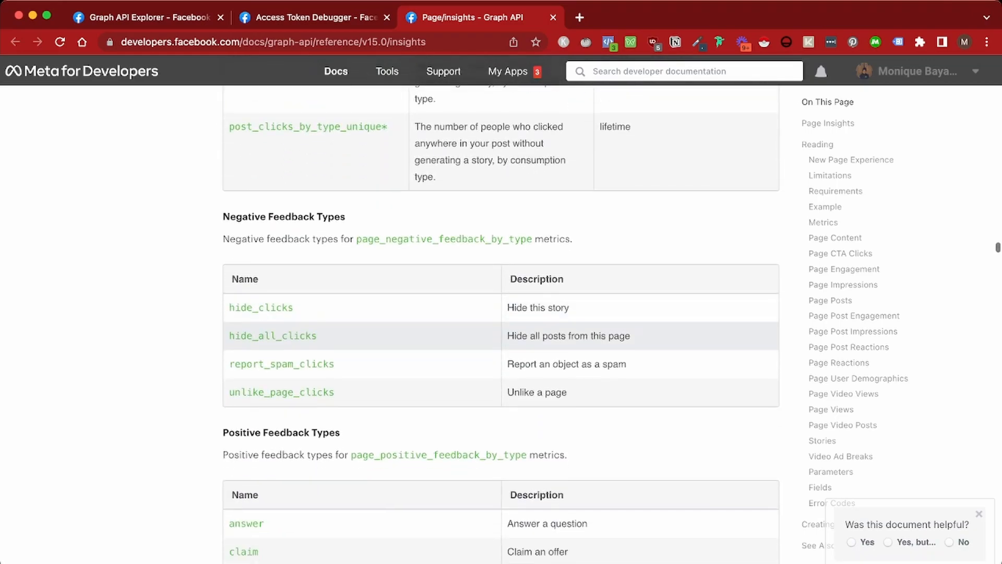
pyautogui.scroll(8, 501, 339)
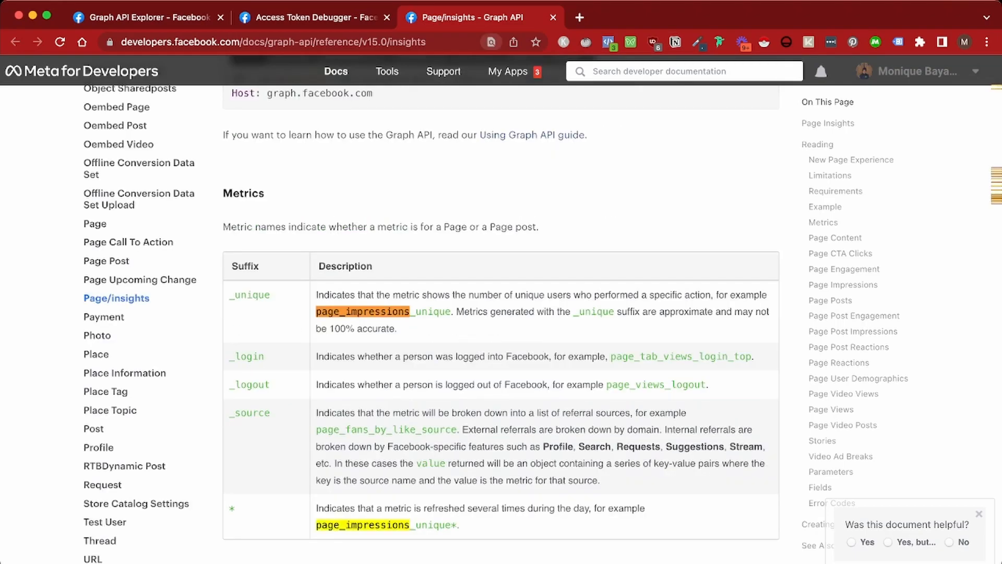
# Search the reference for page_impressions, page_engaged_users and page_consumptions
pyautogui.press('Return')
pyautogui.press('Return')
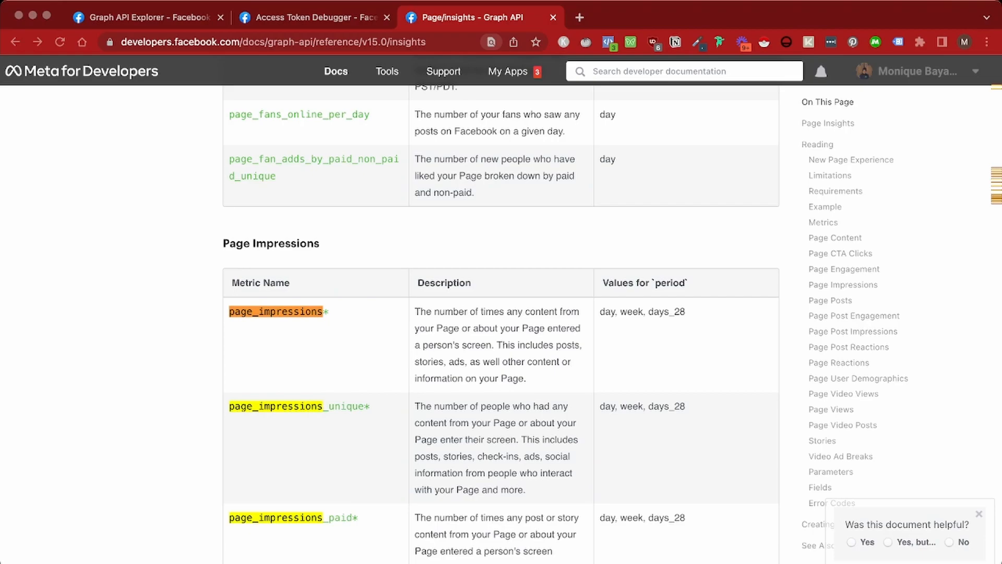
pyautogui.press('super+v')
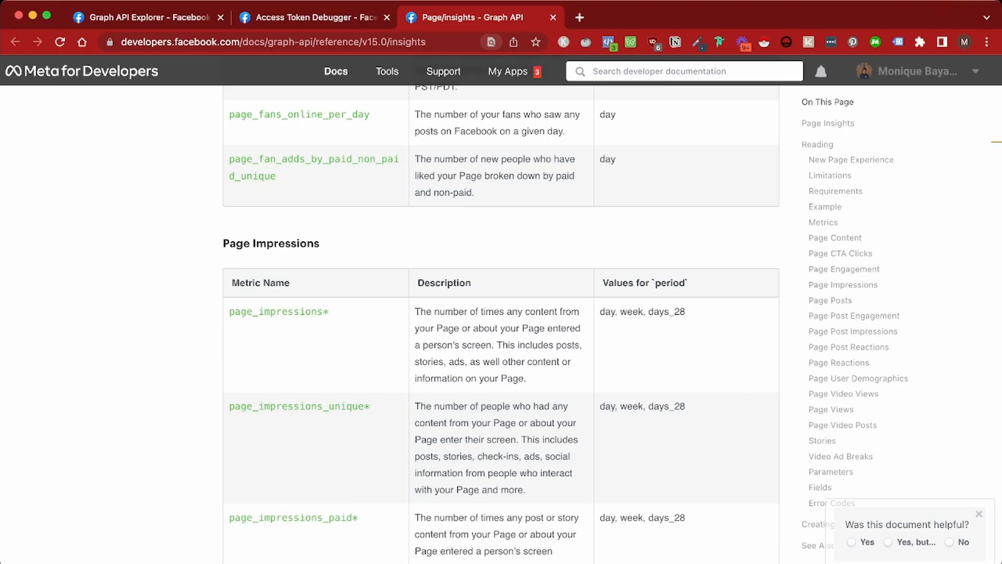
pyautogui.press('Return')
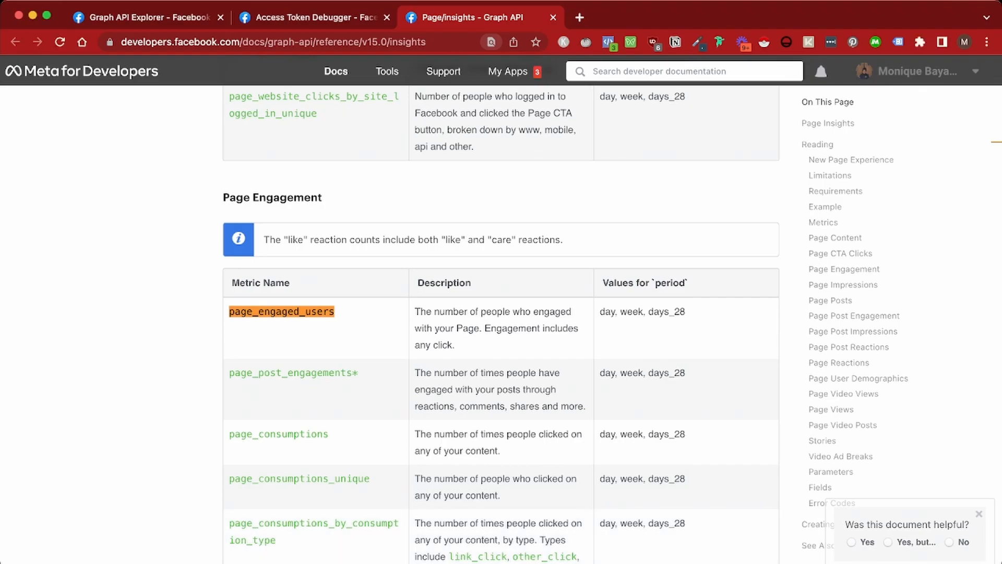
pyautogui.write('page_consumptions')
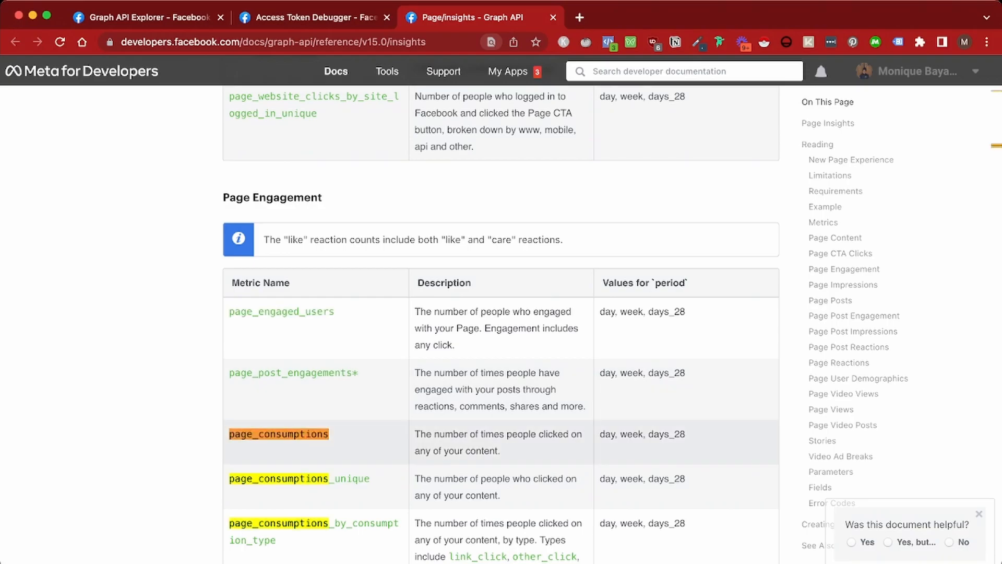
# Scroll down to the page_places check-in and page_negative_feedback metrics
pyautogui.scroll(-1, 501, 426)
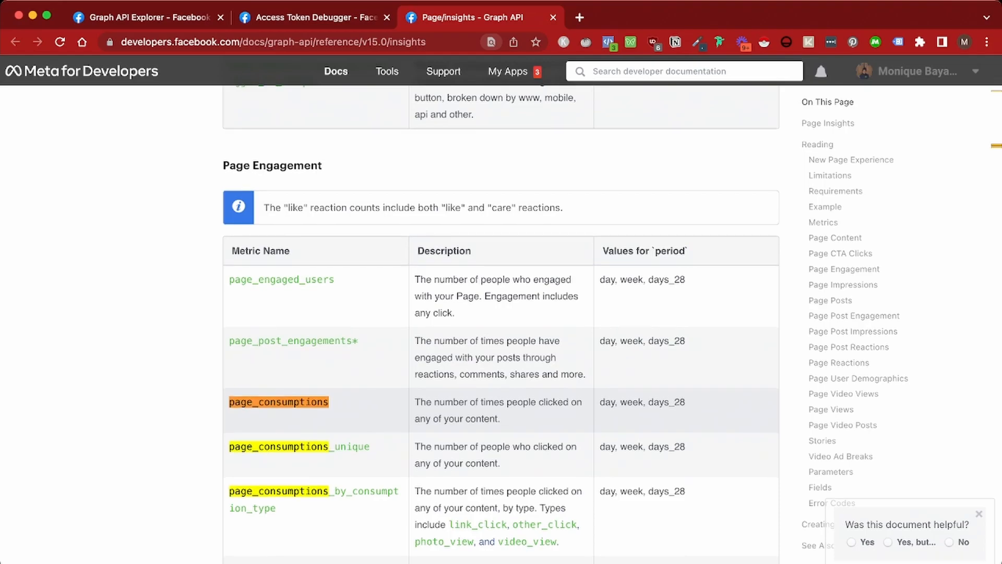
pyautogui.scroll(-1, 502, 339)
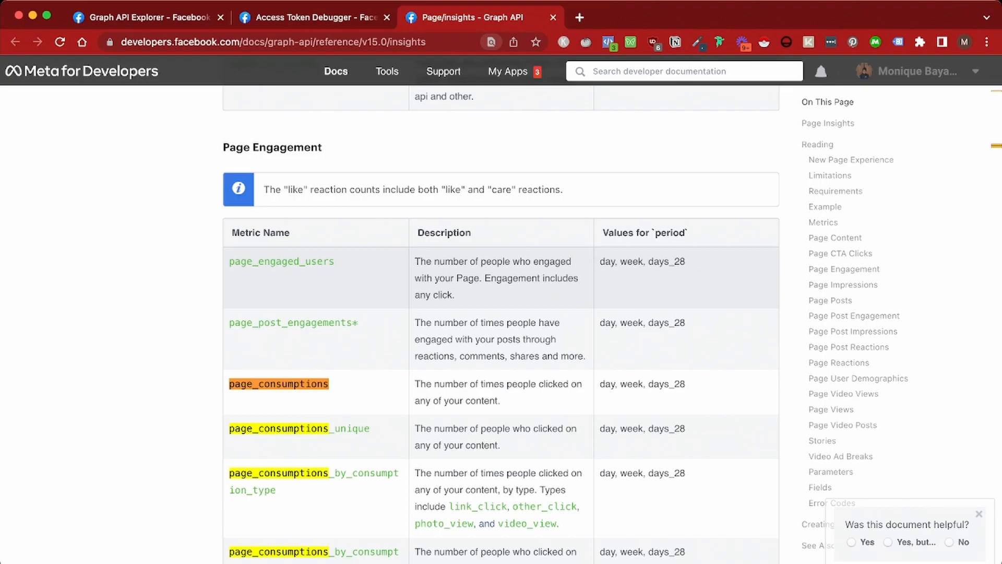
pyautogui.scroll(-10, 501, 313)
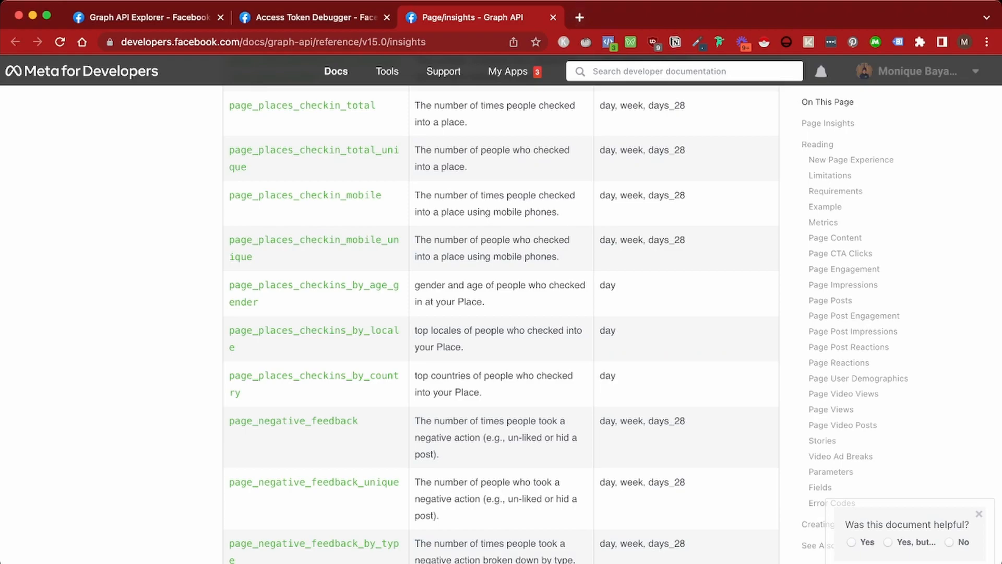
# Load the Make scenarios page in a new browser tab
pyautogui.click(580, 17)
pyautogui.write('https://eu1.make.com/42937/scenarios?folder=46283&tab=all')
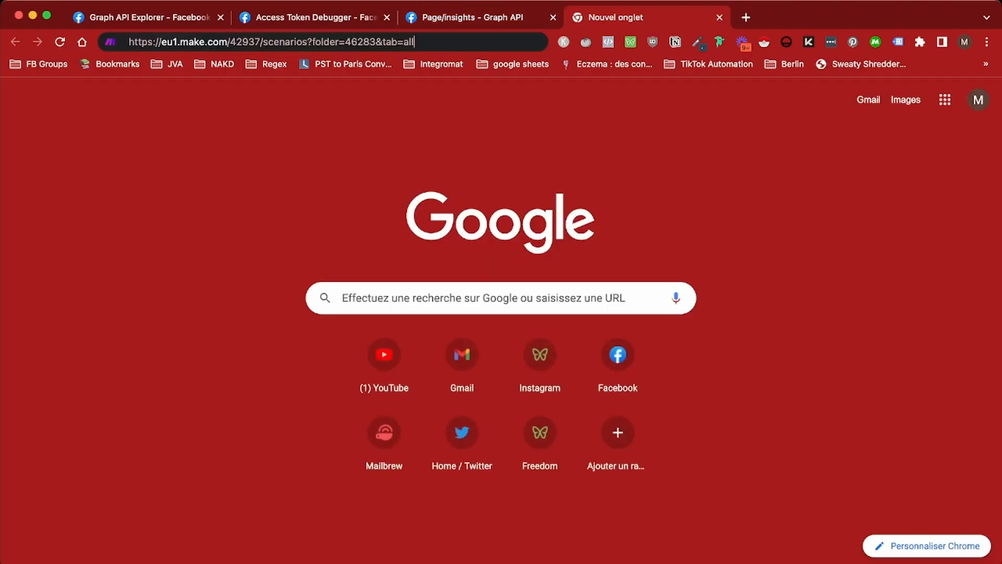
pyautogui.press('Return')
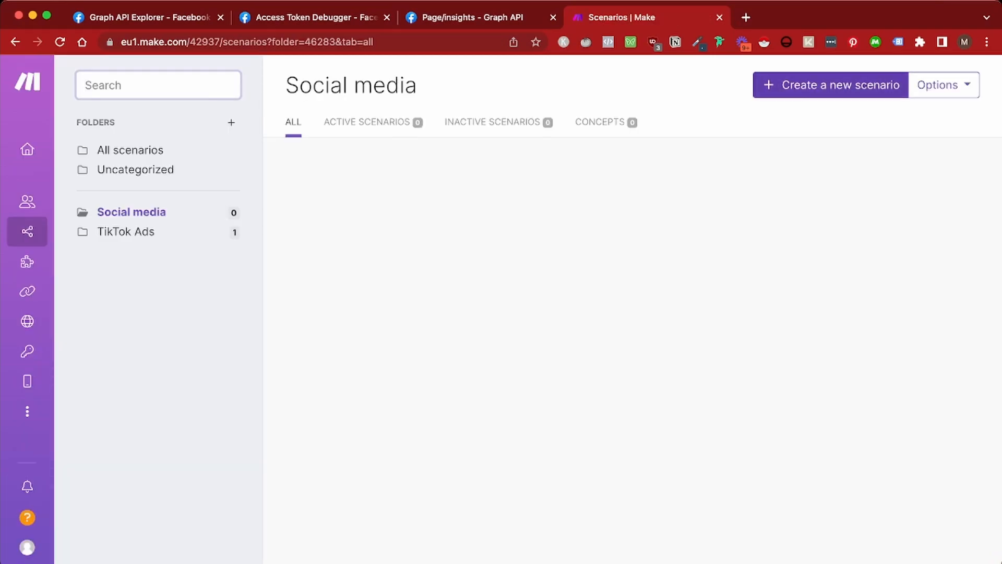
# Create a new scenario whose first module is HTTP > Make a request
pyautogui.click(829, 85)
pyautogui.click(557, 294)
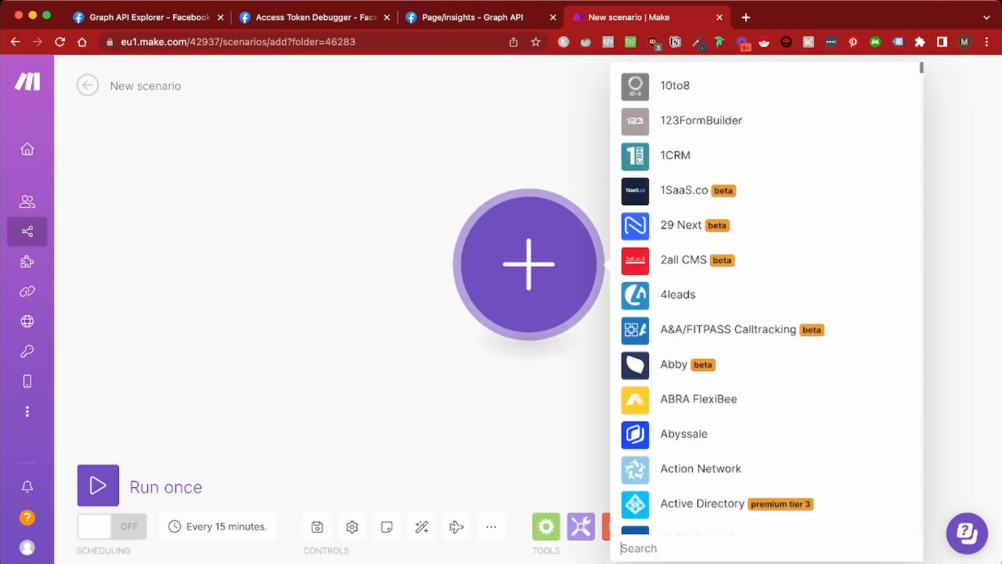
pyautogui.write('http')
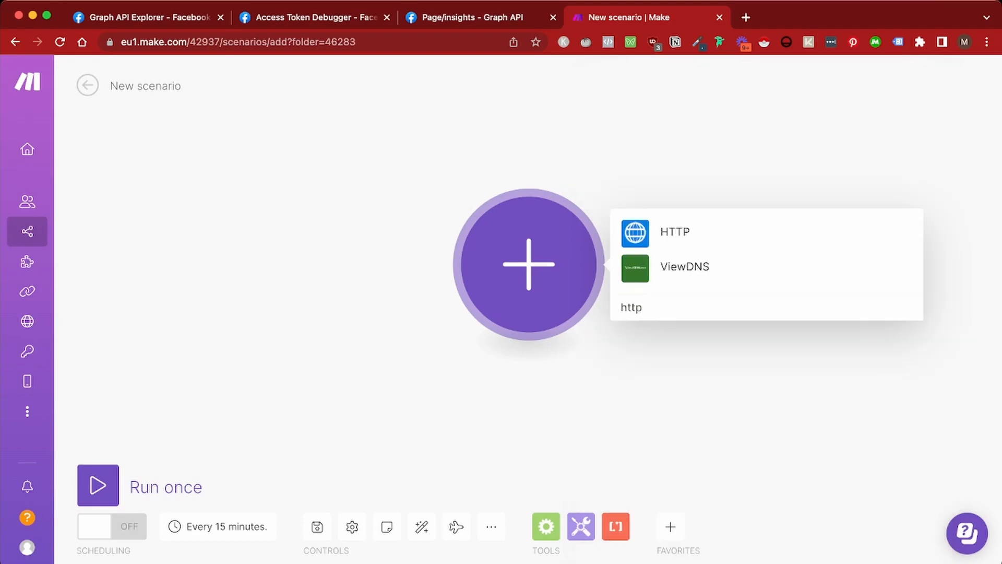
pyautogui.press('Return')
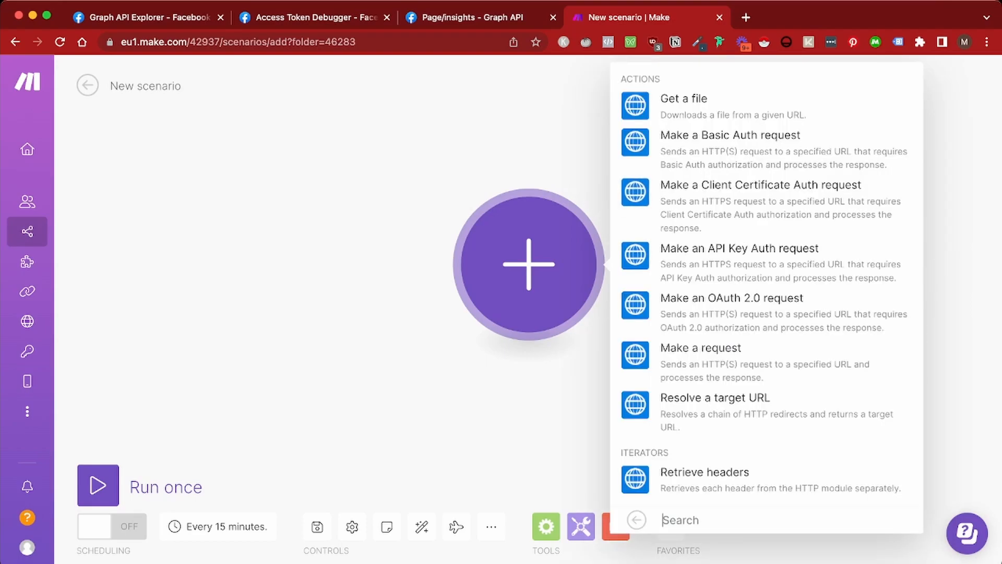
pyautogui.click(701, 355)
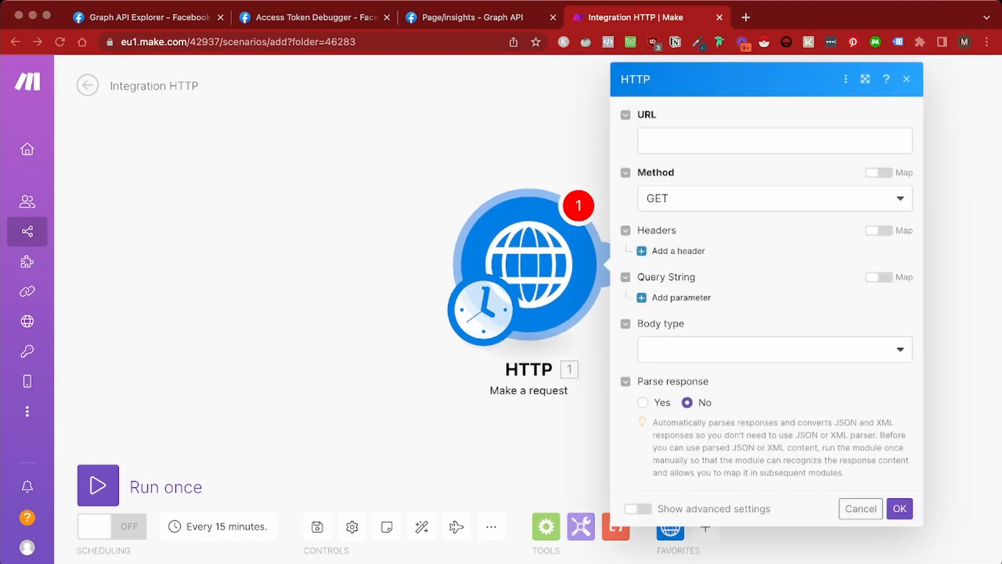
# Enter the Graph API insights URL with the long-lived token, three page metrics, weekly period and last-week preset
pyautogui.click(775, 141)
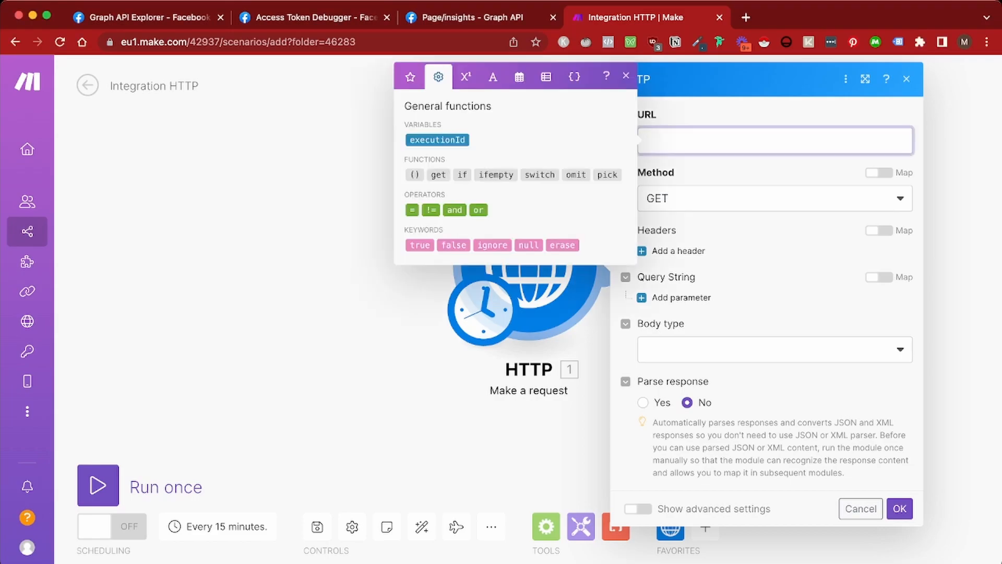
pyautogui.press('super+v')
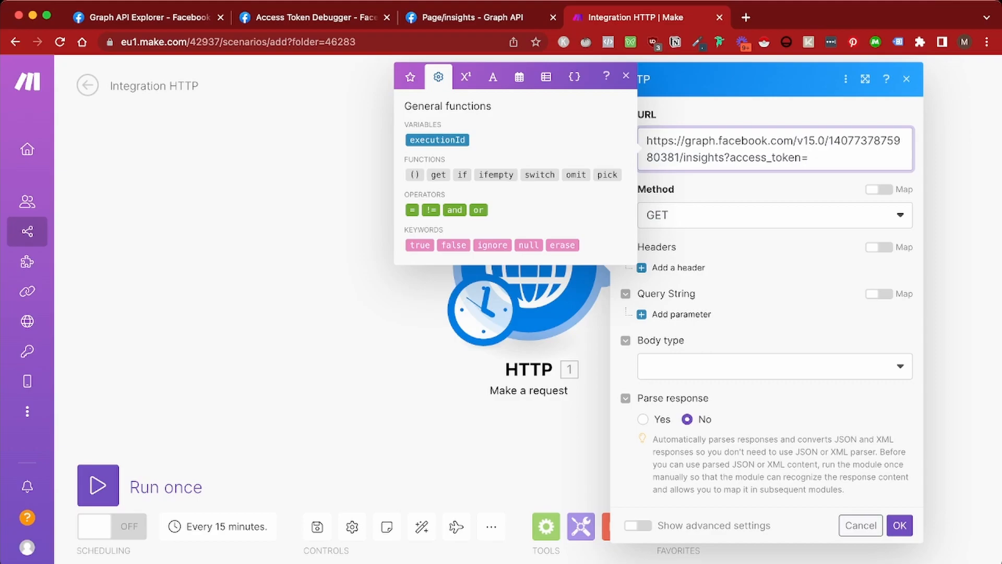
pyautogui.moveTo(829, 141); pyautogui.dragTo(834, 141)
pyautogui.click(316, 17)
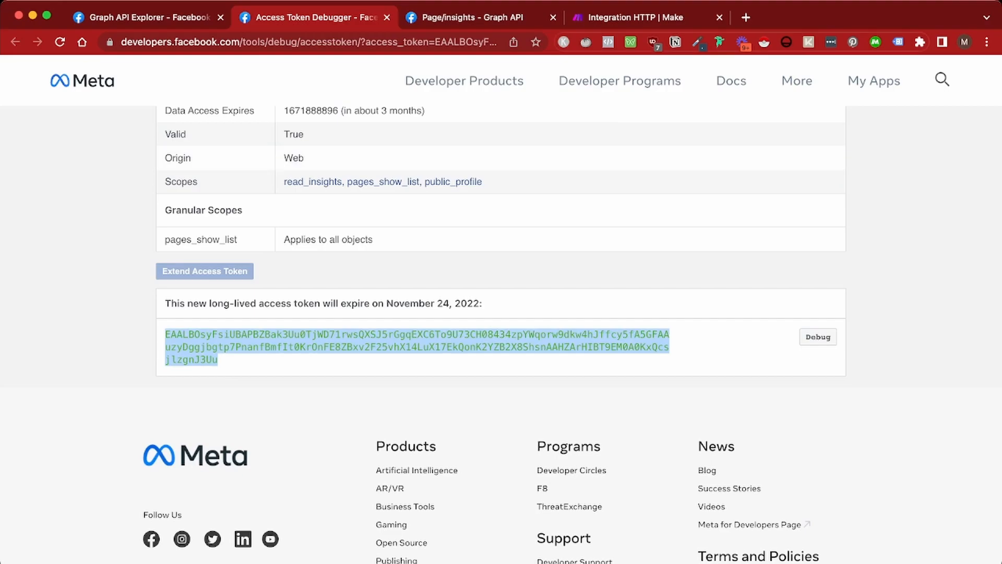
pyautogui.click(636, 17)
pyautogui.click(814, 157)
pyautogui.press('super+v')
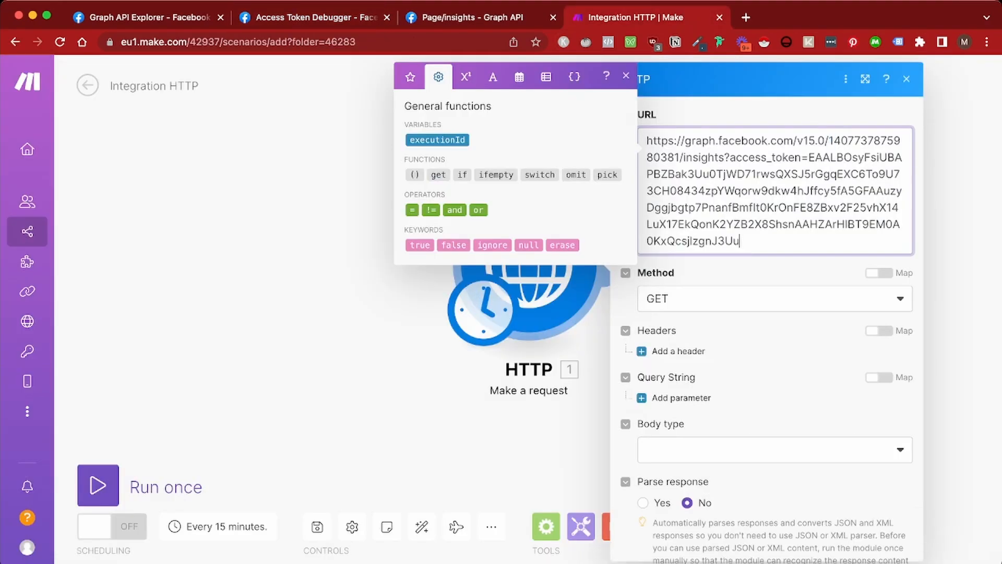
pyautogui.press('super+Tab')
pyautogui.press('super+Tab')
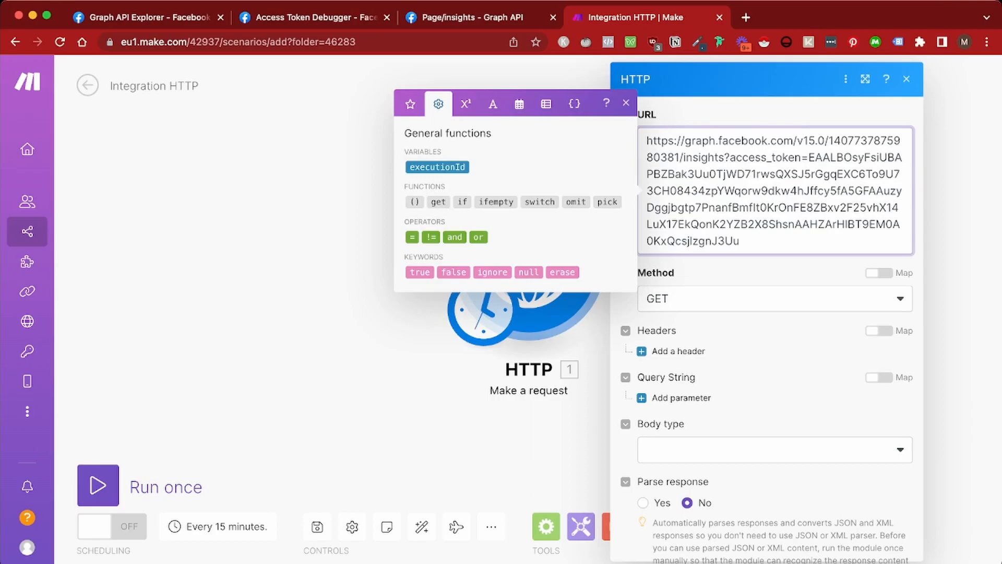
pyautogui.write('&metric=page_impressions,page_engaged_users,page_consumptions')
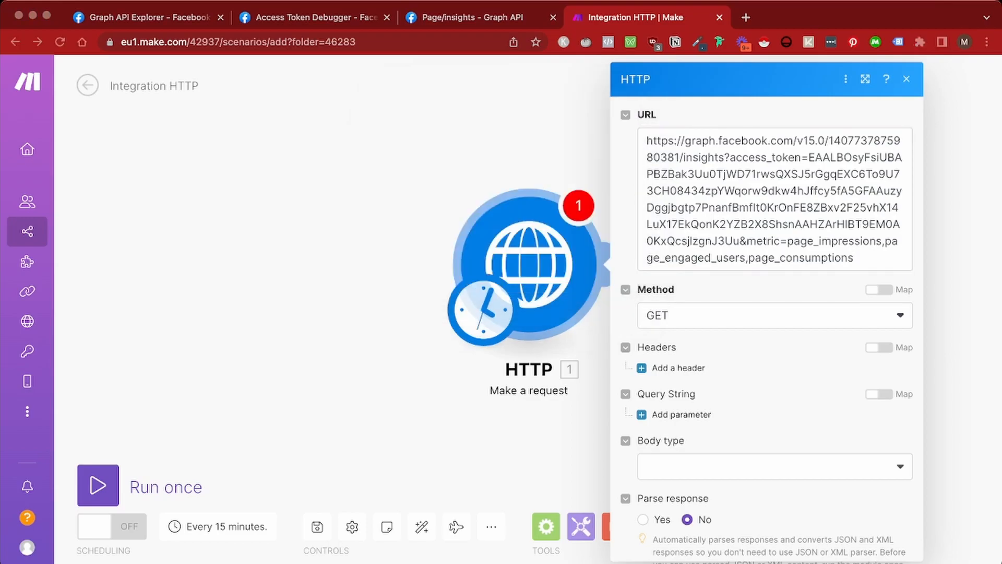
pyautogui.click(856, 258)
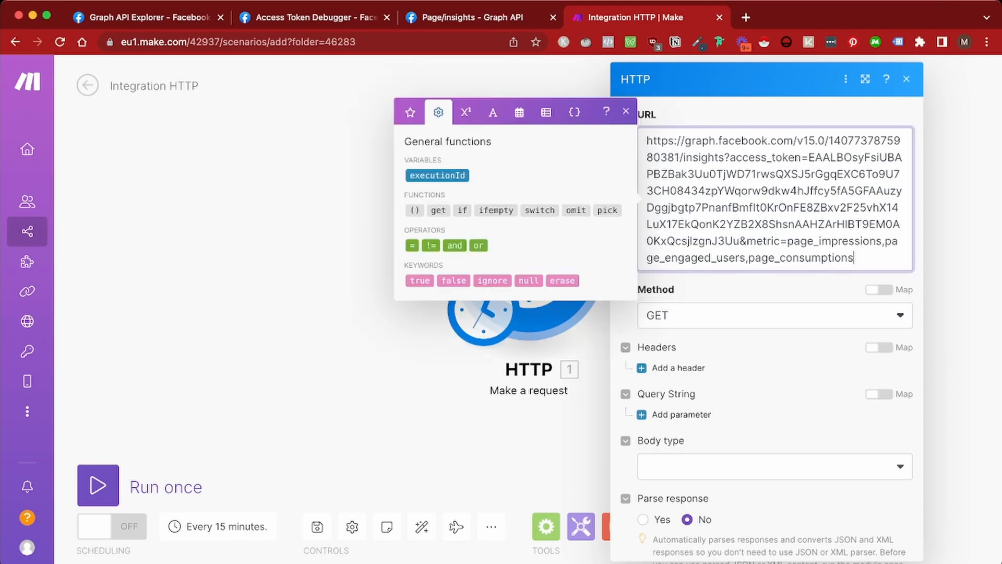
pyautogui.write('&period=week&date_preset=last_week_mon_sun')
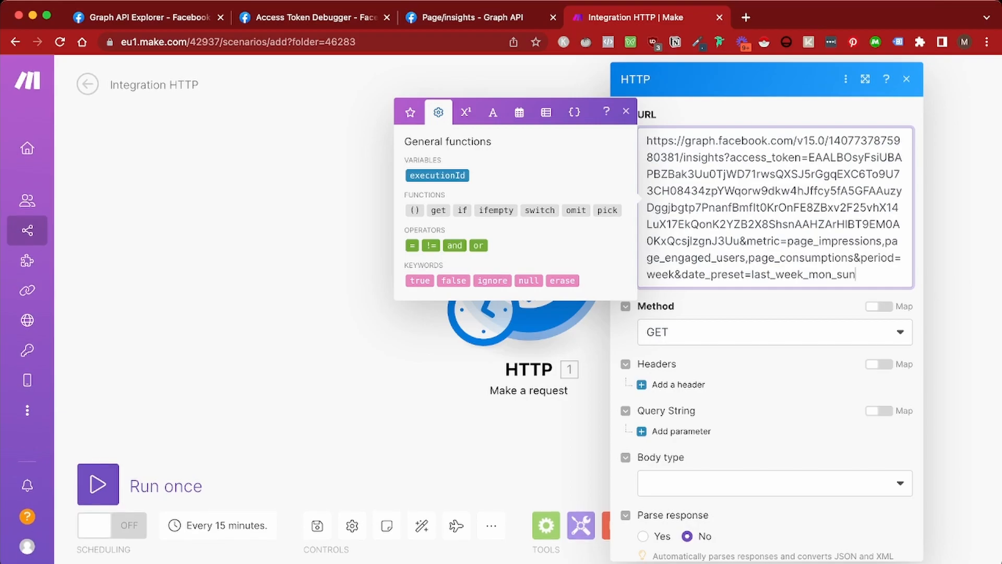
# Set Parse response to Yes and save the HTTP module settings
pyautogui.click(643, 536)
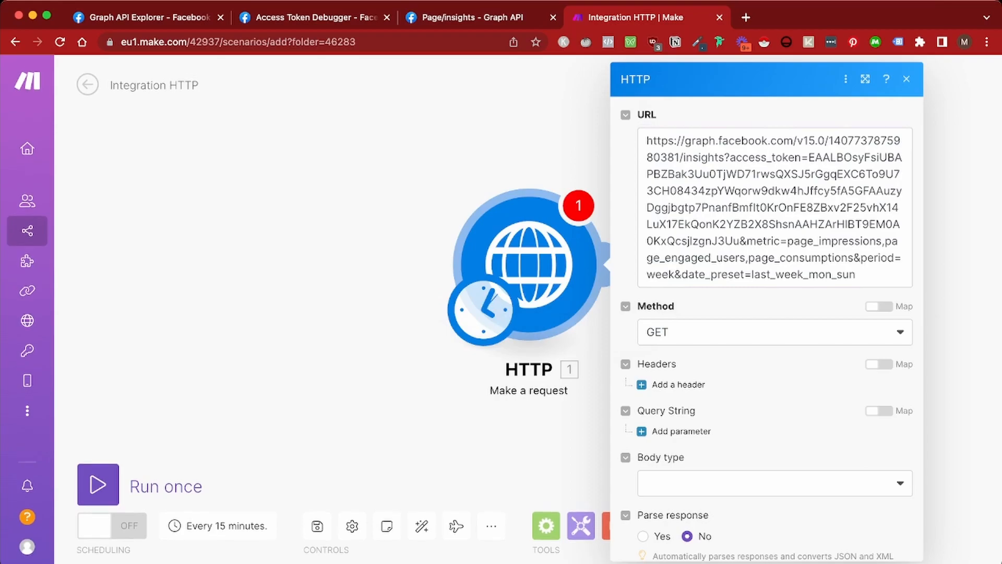
pyautogui.press('super+a')
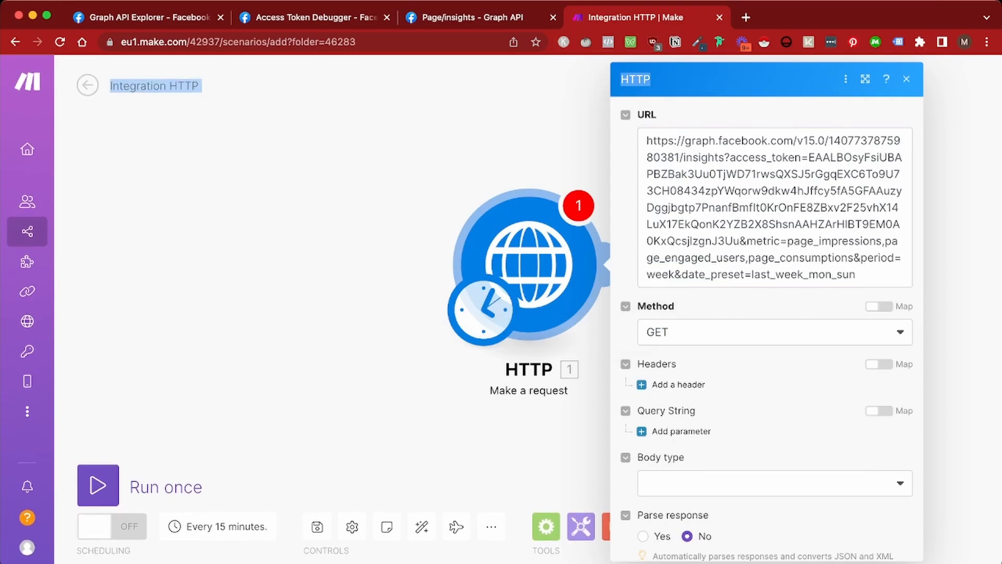
pyautogui.click(643, 536)
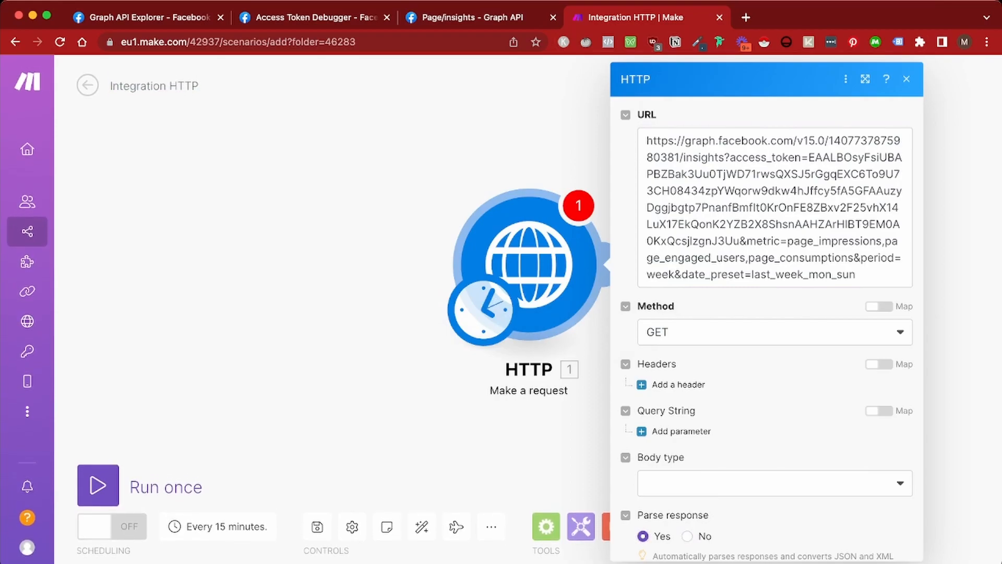
pyautogui.click(865, 79)
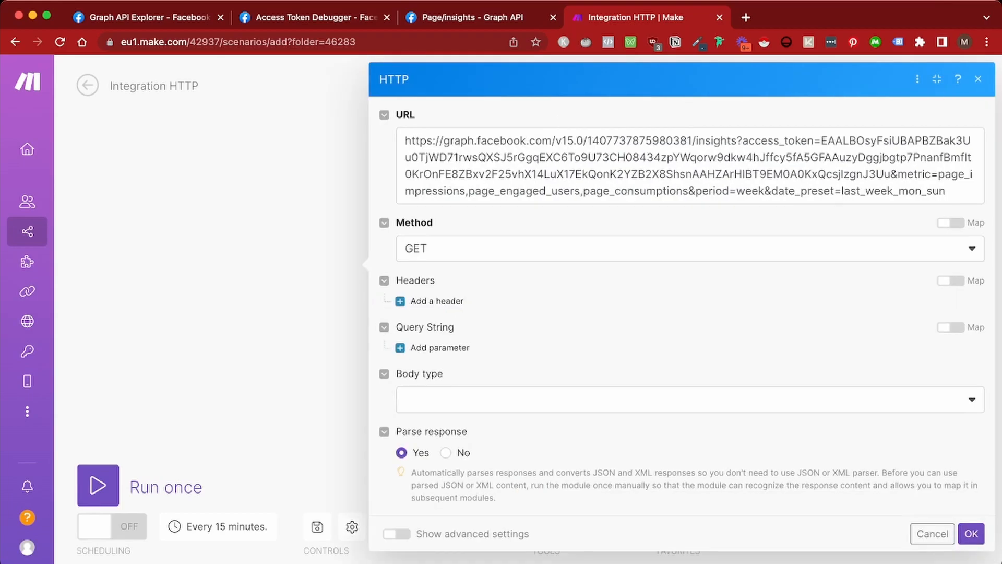
pyautogui.click(971, 532)
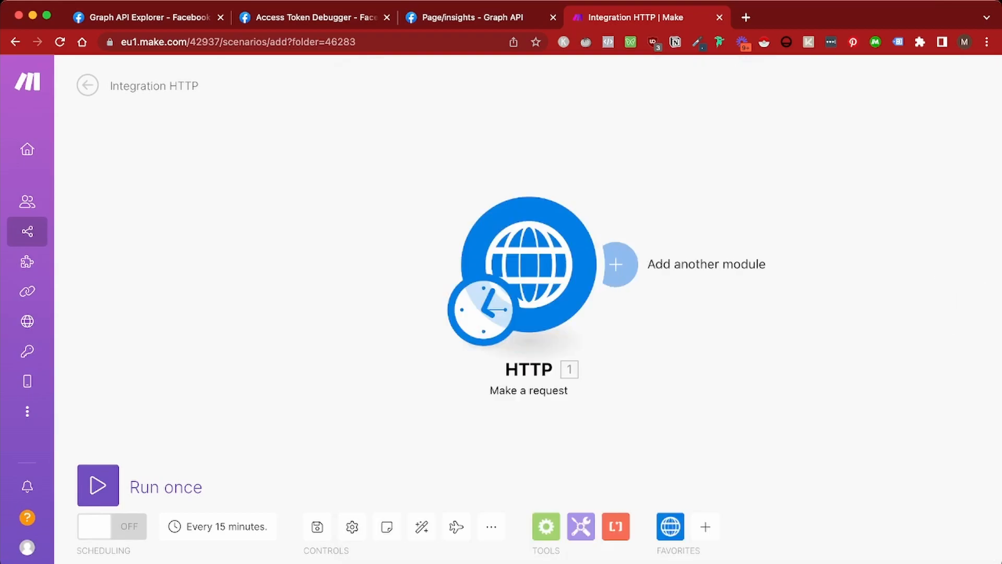
# Run the scenario once and expand the HTTP module's returned Data JSON
pyautogui.click(98, 485)
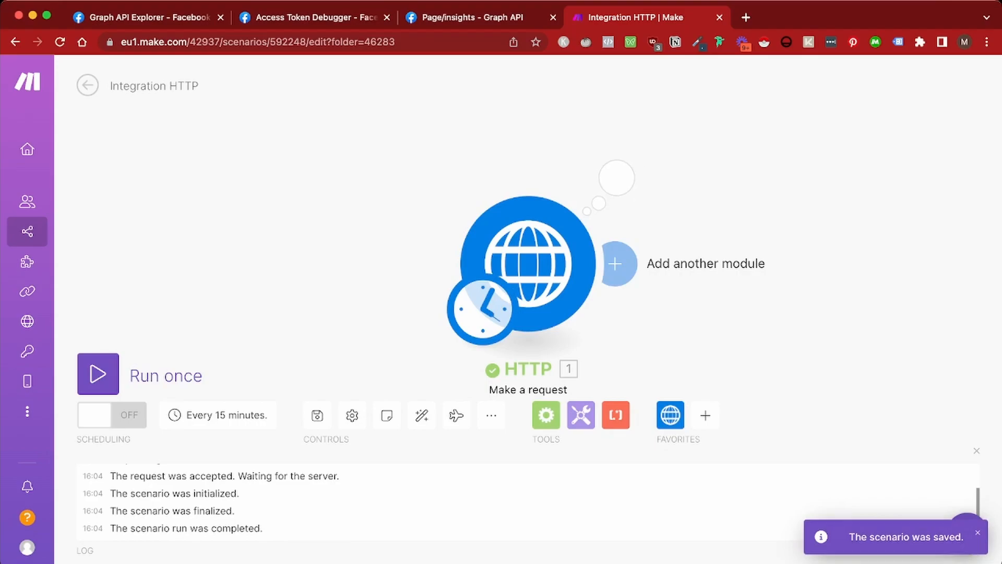
pyautogui.click(616, 177)
pyautogui.scroll(-2, 813, 329)
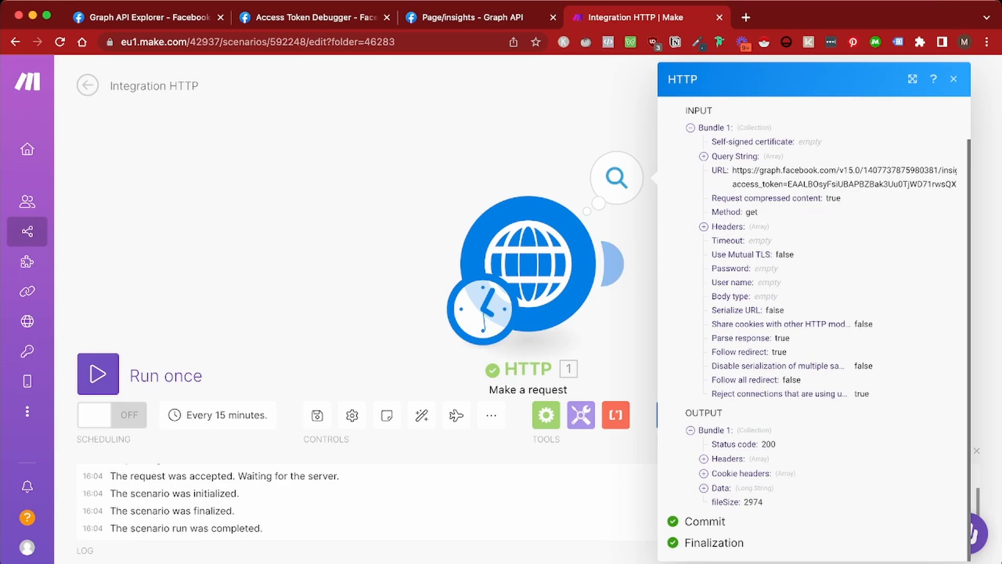
pyautogui.click(703, 488)
pyautogui.scroll(-5, 814, 313)
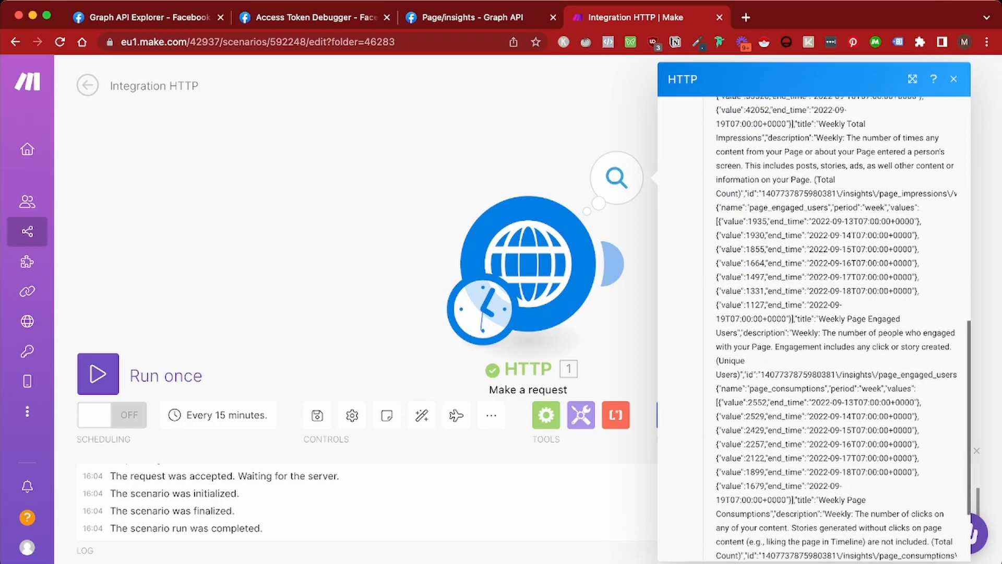
pyautogui.scroll(15, 814, 328)
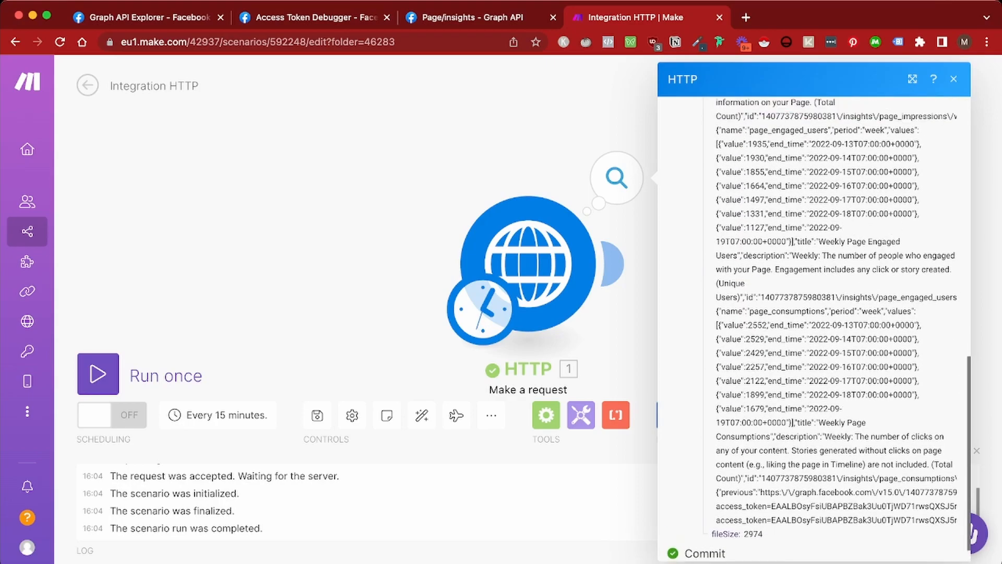
pyautogui.scroll(3, 814, 314)
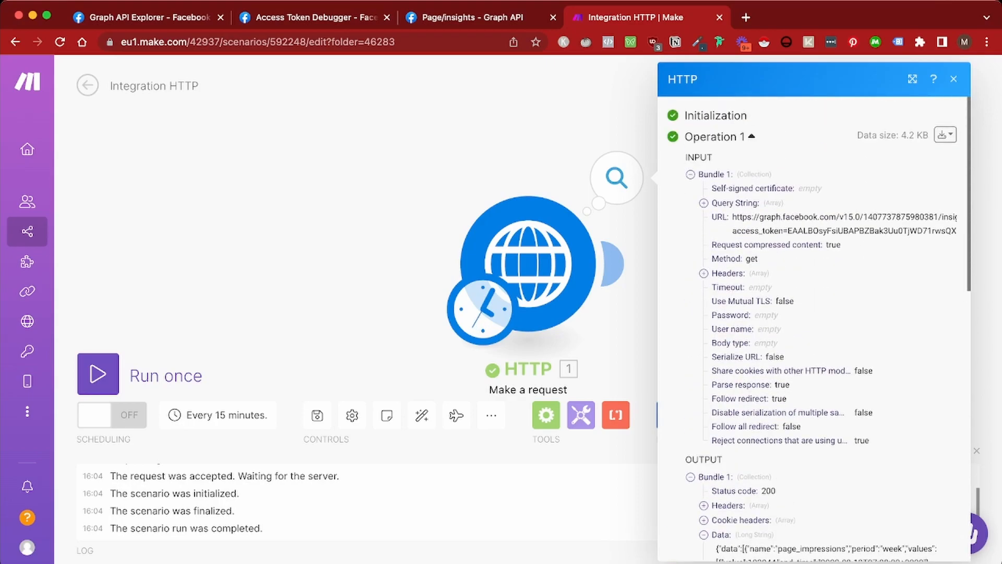
# Recheck the HTTP module settings, then reopen the output and scroll the expanded Data JSON
pyautogui.click(528, 263)
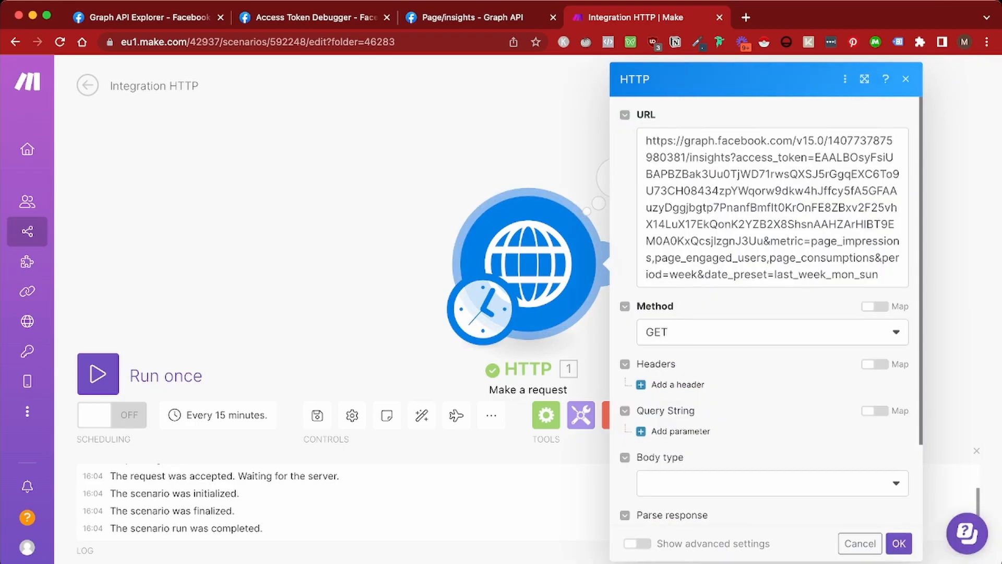
pyautogui.scroll(-3, 766, 313)
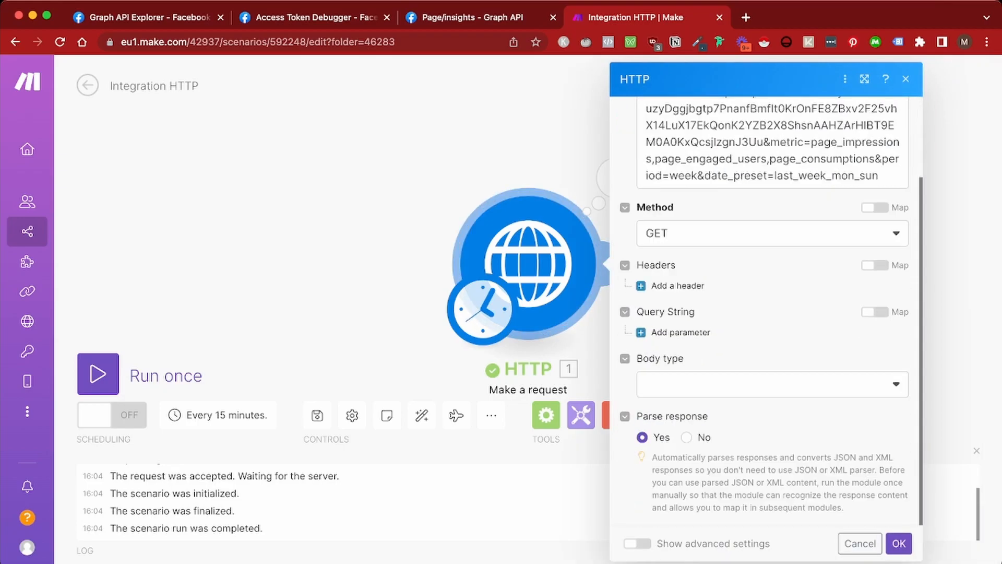
pyautogui.click(899, 544)
pyautogui.click(616, 177)
pyautogui.scroll(-2, 814, 329)
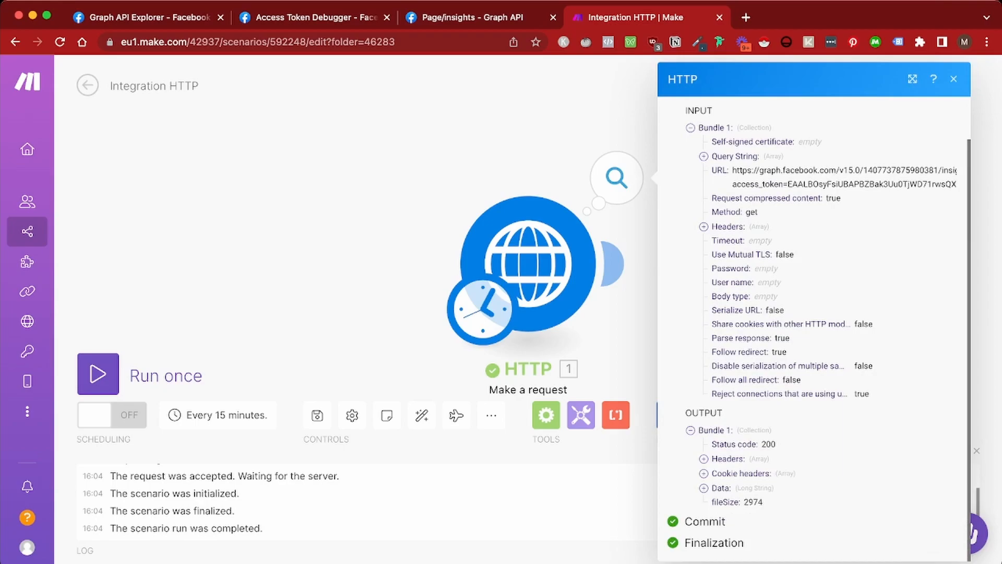
pyautogui.click(703, 488)
pyautogui.scroll(-10, 814, 328)
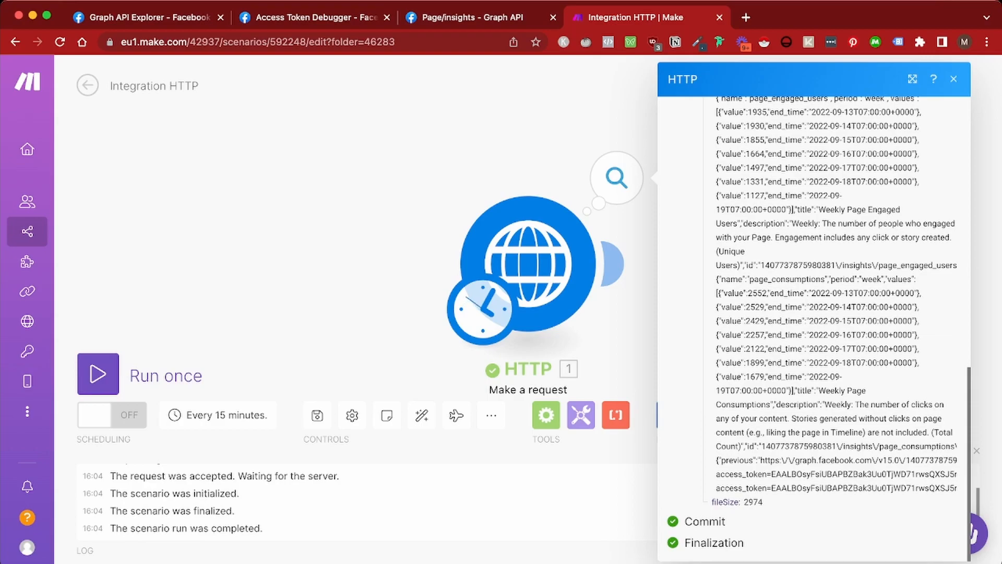
# Add a JSON Parse JSON module with 1. Data as JSON string, then run the scenario once
pyautogui.click(615, 264)
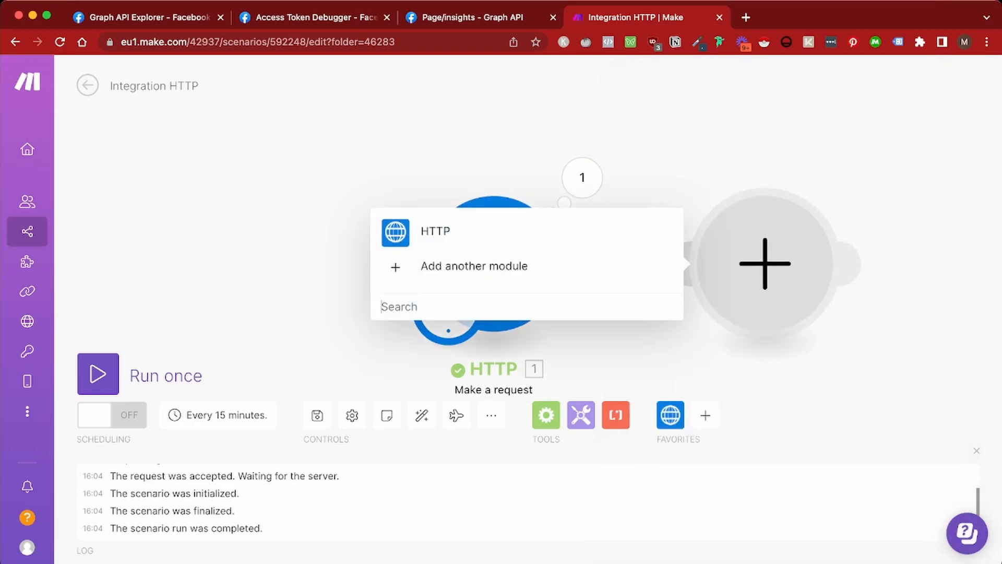
pyautogui.write('json')
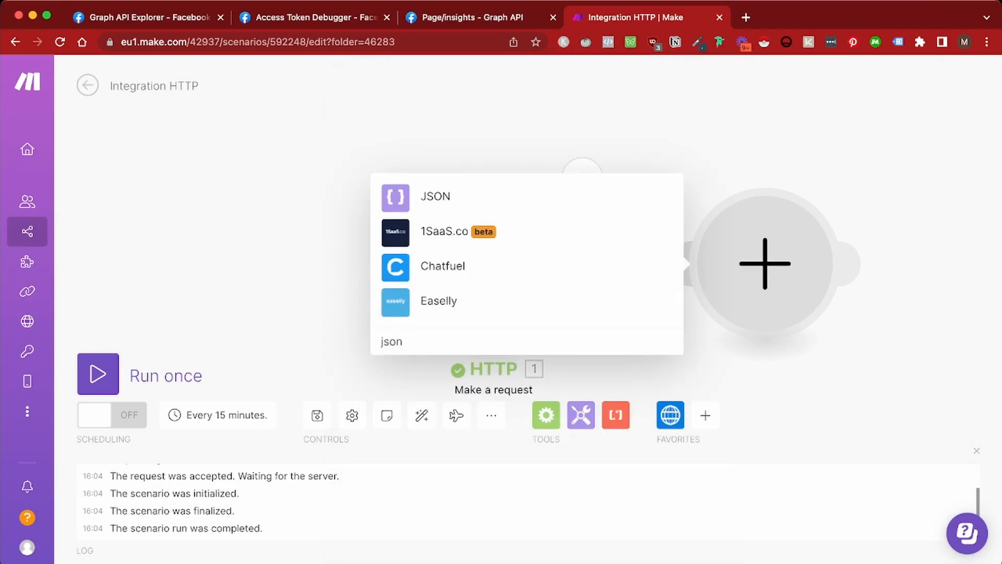
pyautogui.click(412, 196)
pyautogui.click(437, 302)
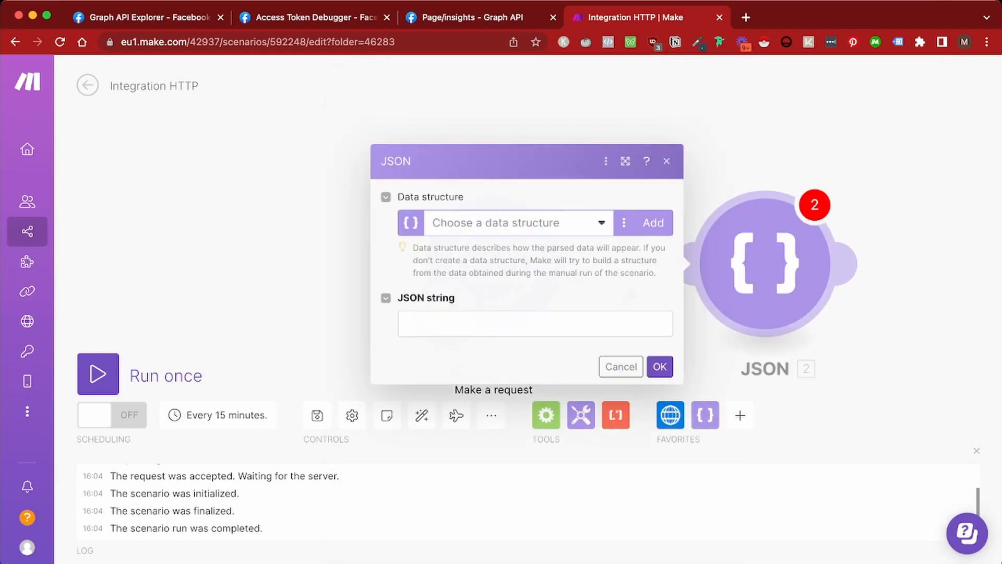
pyautogui.click(522, 324)
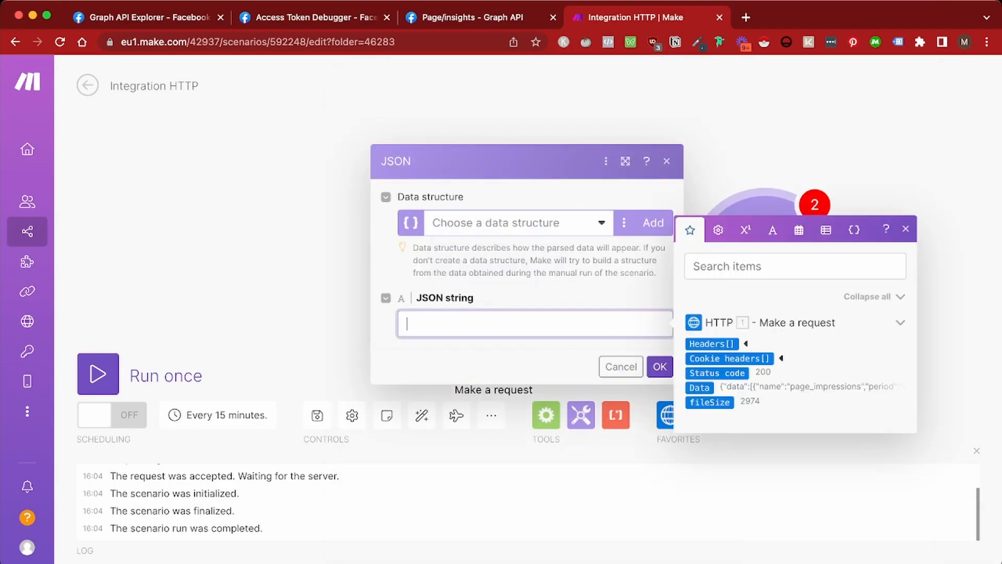
pyautogui.click(699, 387)
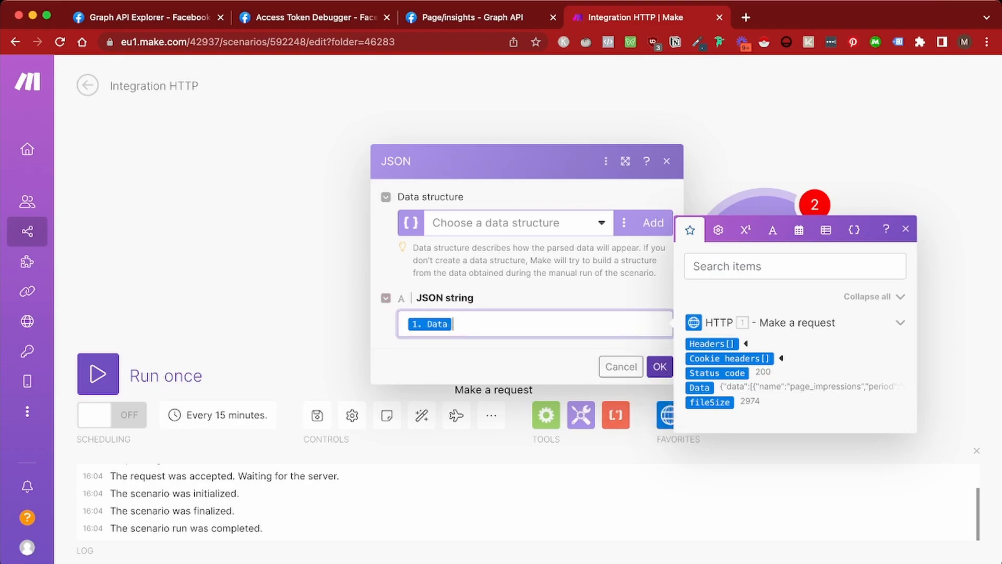
pyautogui.click(659, 367)
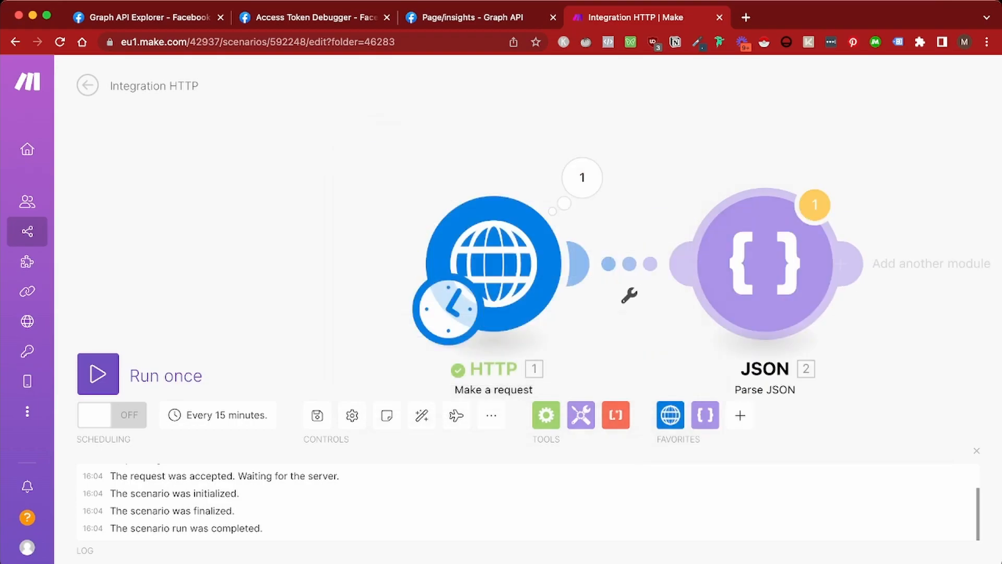
pyautogui.click(98, 373)
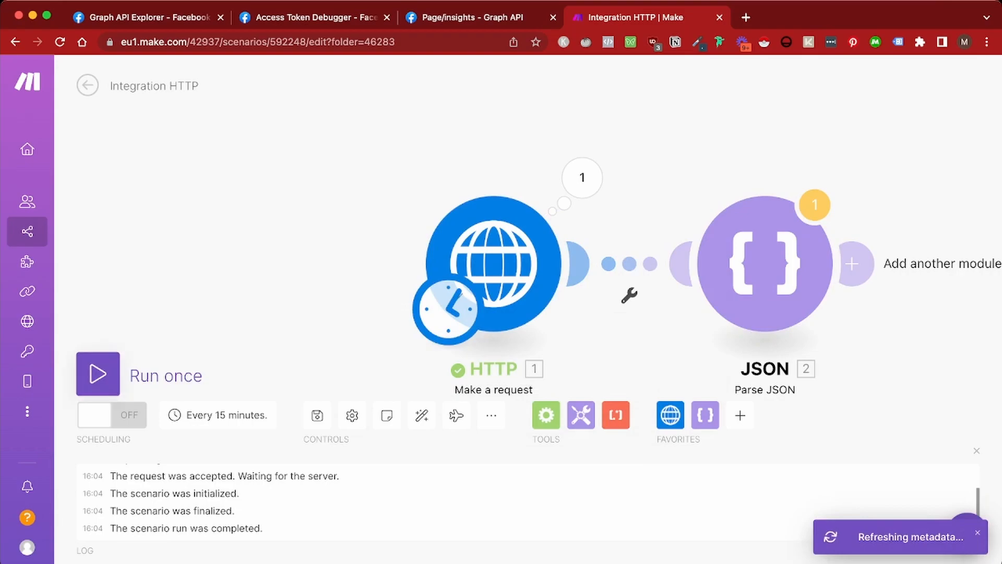
# Run the scenario and expand the parsed data down to the first page_impressions values
pyautogui.press('Return')
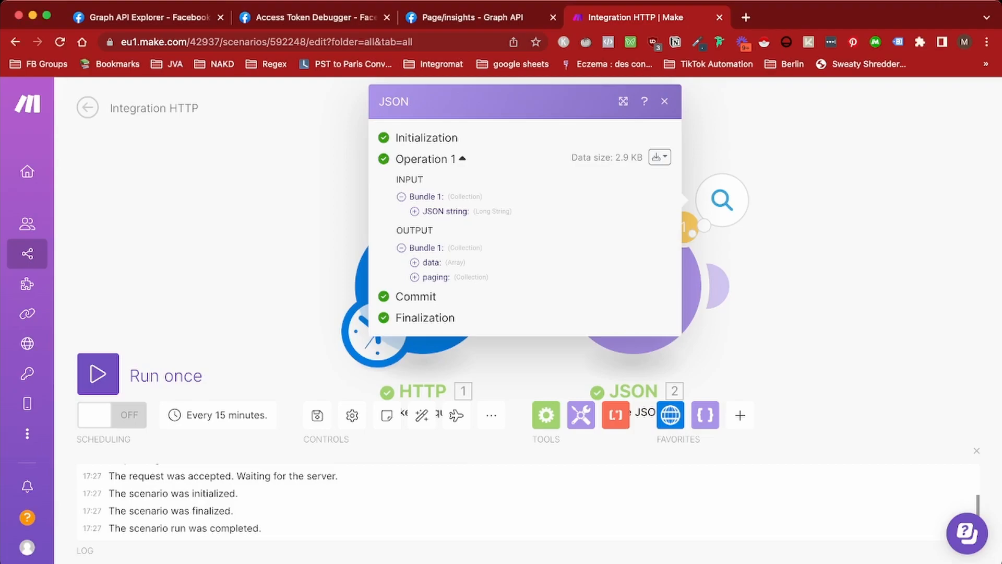
pyautogui.moveTo(721, 286)
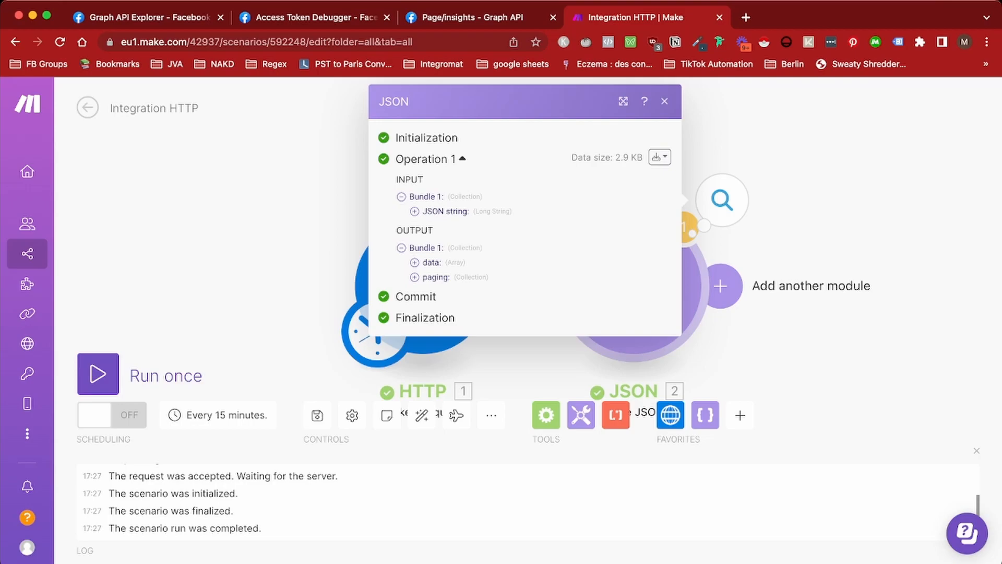
pyautogui.click(414, 262)
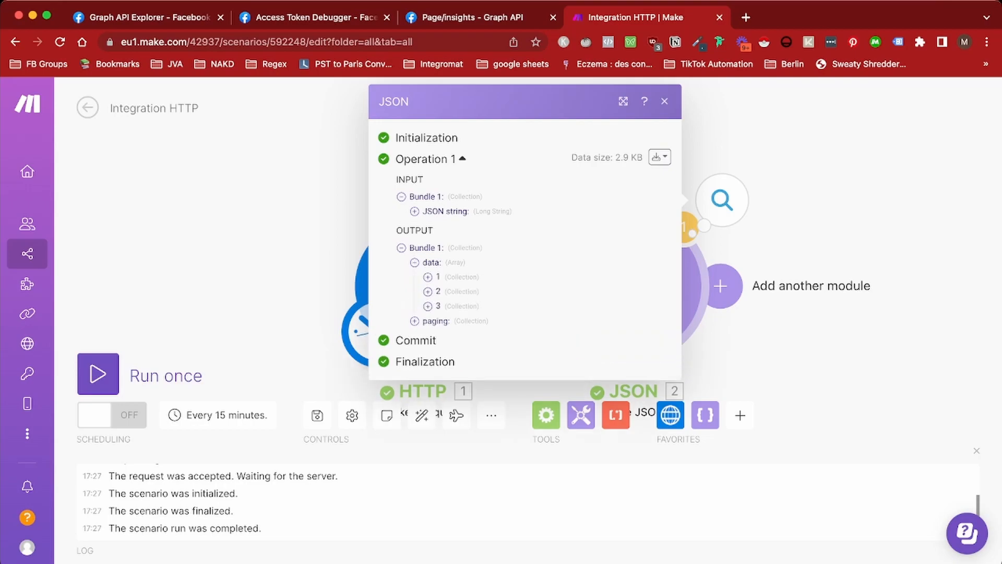
pyautogui.click(428, 277)
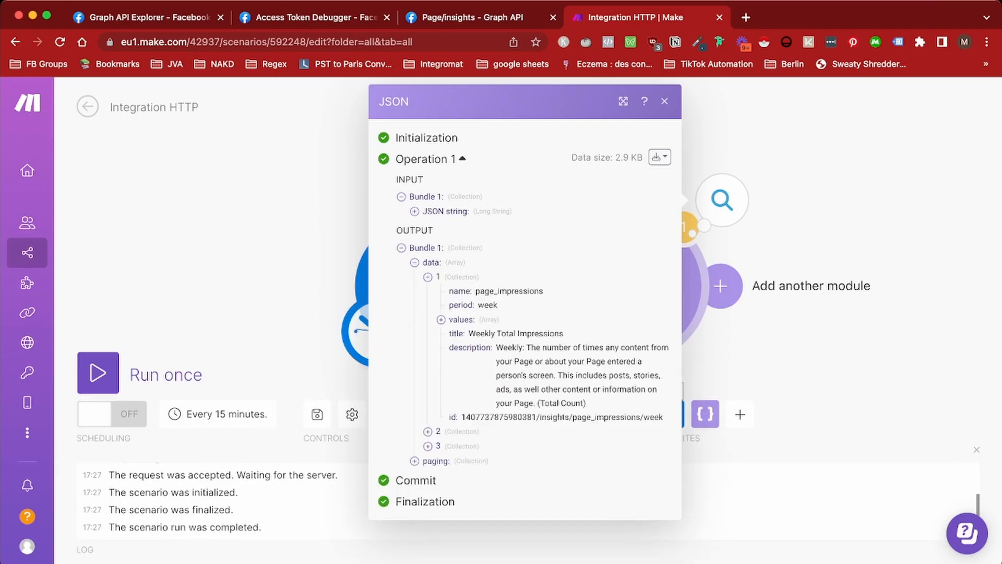
pyautogui.click(441, 319)
pyautogui.scroll(-1, 441, 320)
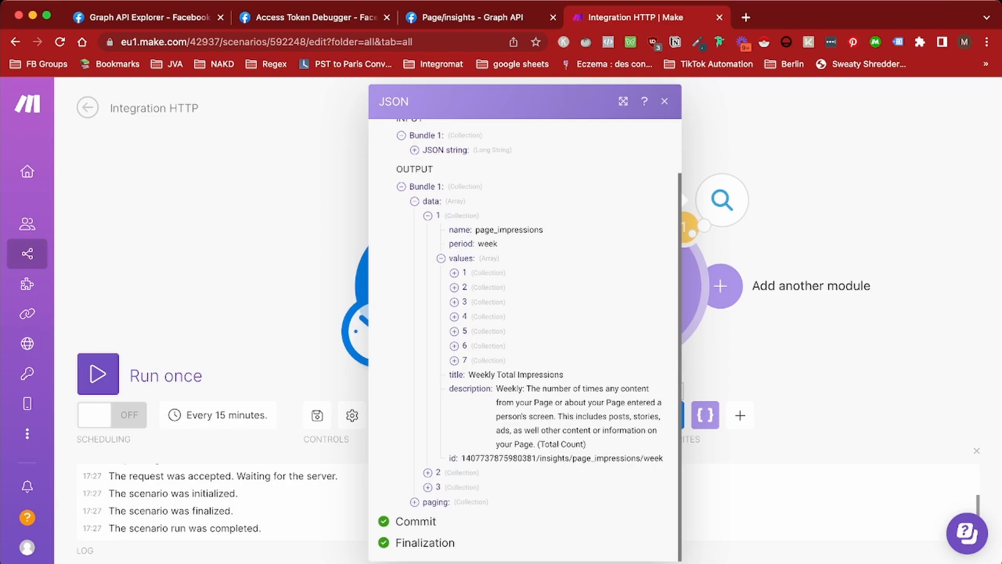
# Close the JSON output, pan the canvas and bring up the Flow Control tools
pyautogui.click(665, 102)
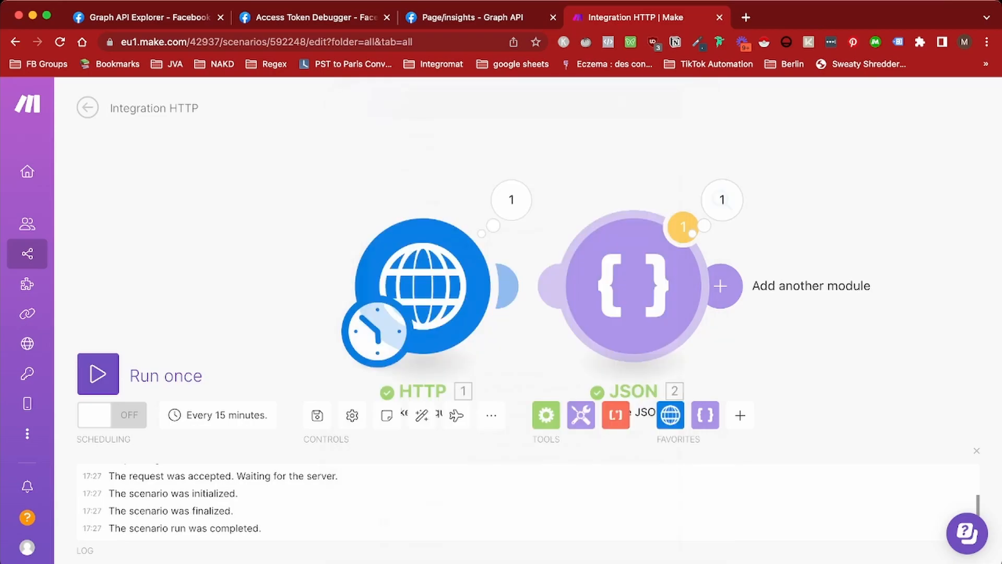
pyautogui.moveTo(527, 366); pyautogui.dragTo(576, 284)
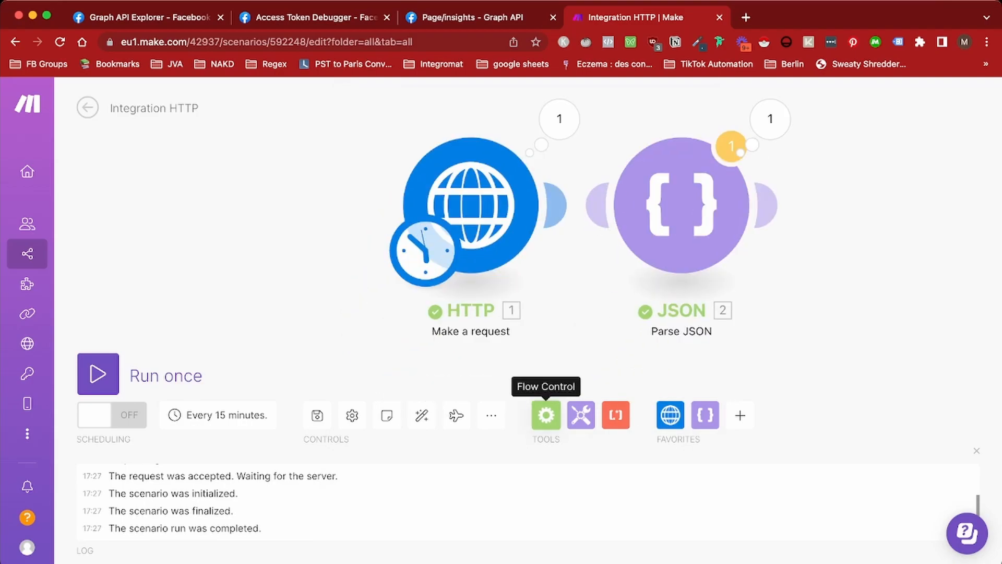
pyautogui.click(546, 415)
# Add a Router whose new branch is a LinkedIn Get the Page Statistics module for organization movido
pyautogui.click(574, 304)
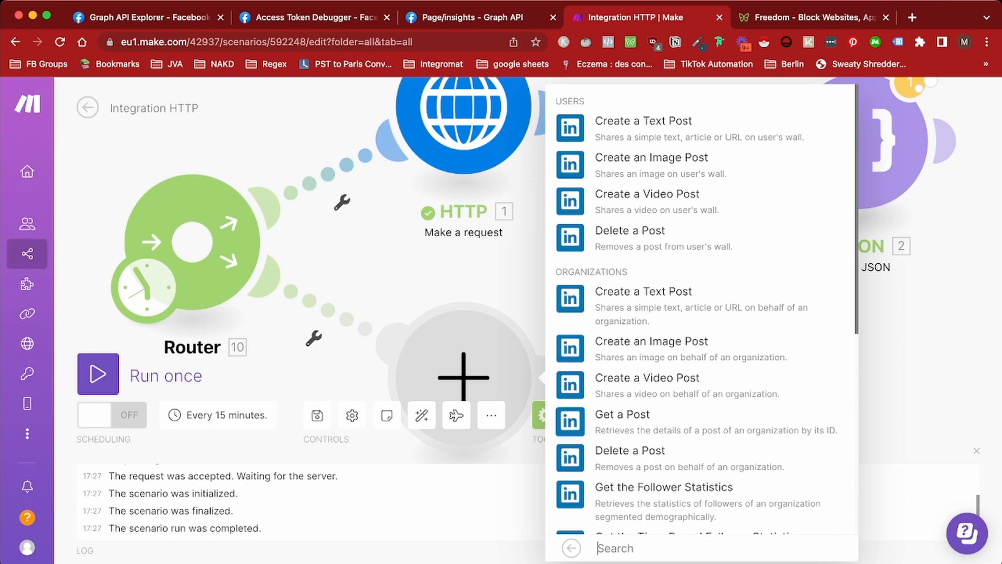
pyautogui.scroll(-2, 700, 313)
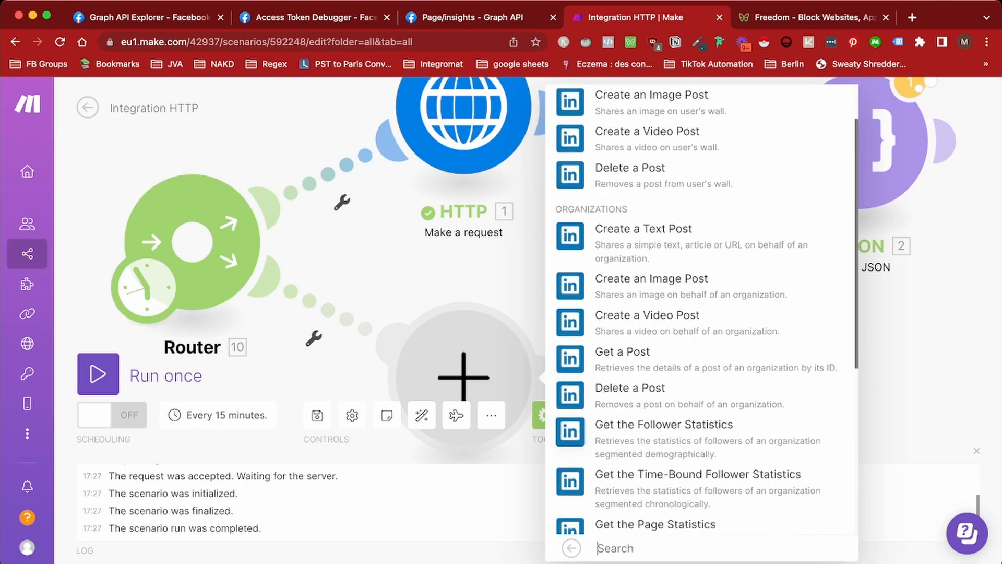
pyautogui.scroll(-3, 705, 417)
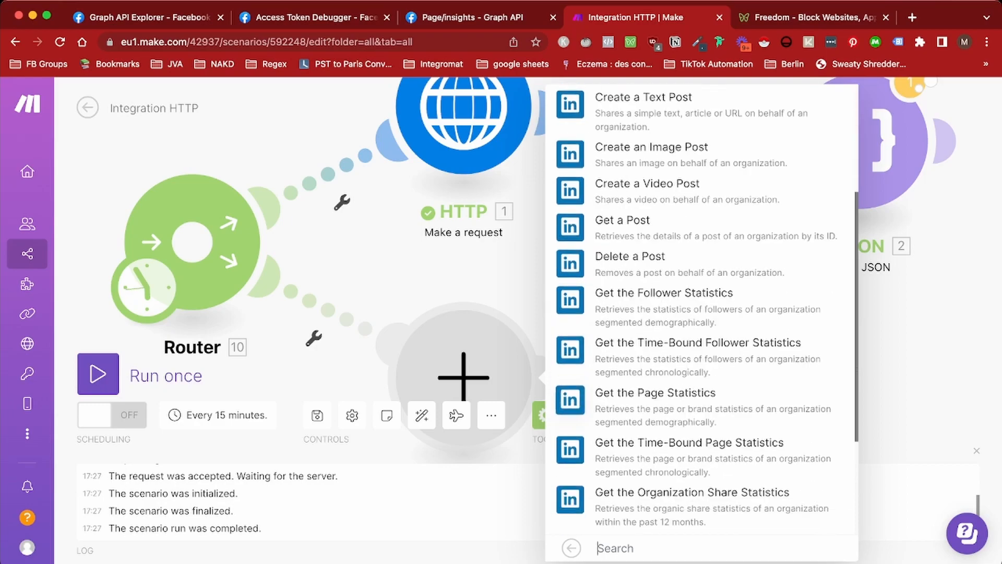
pyautogui.click(705, 417)
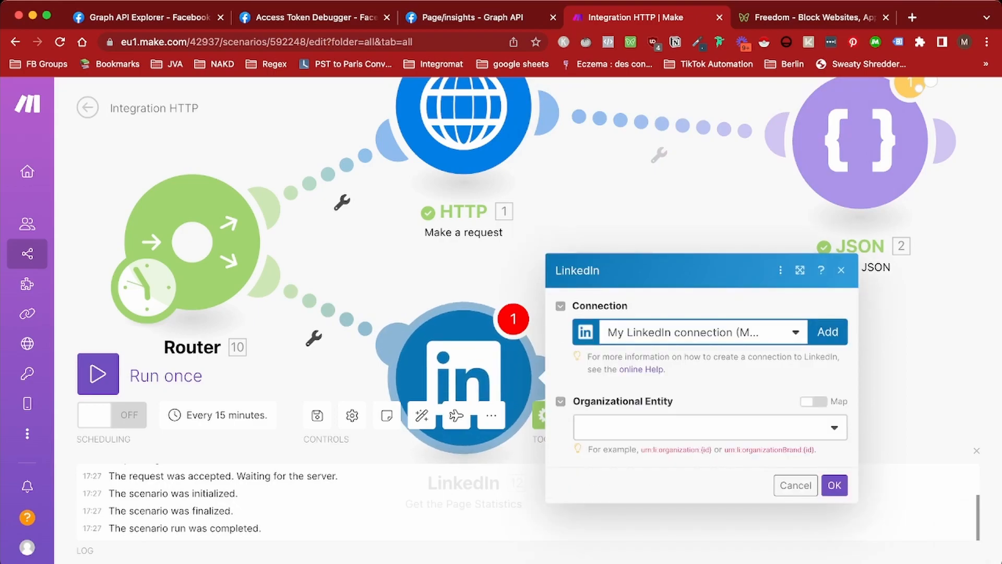
pyautogui.click(709, 426)
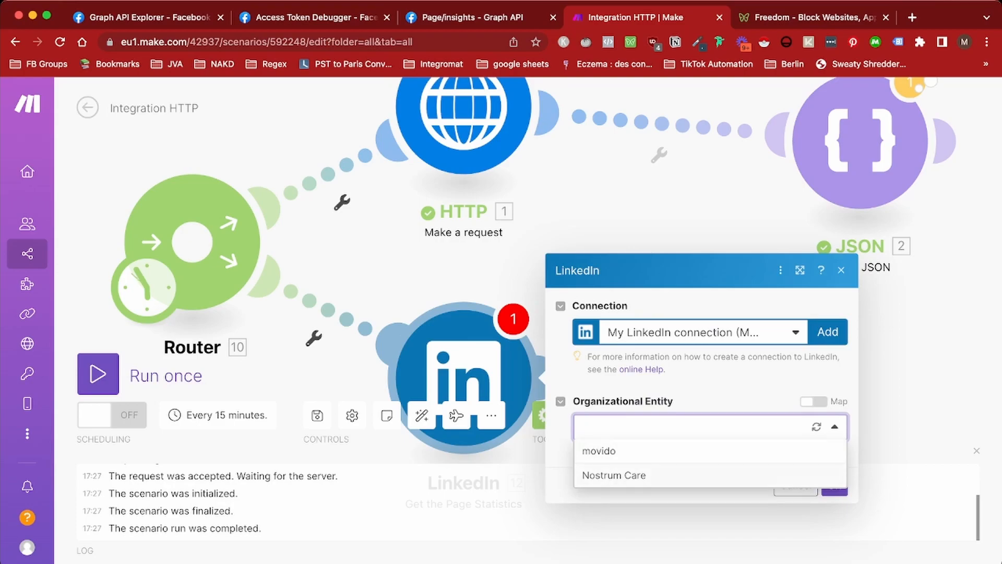
pyautogui.click(599, 451)
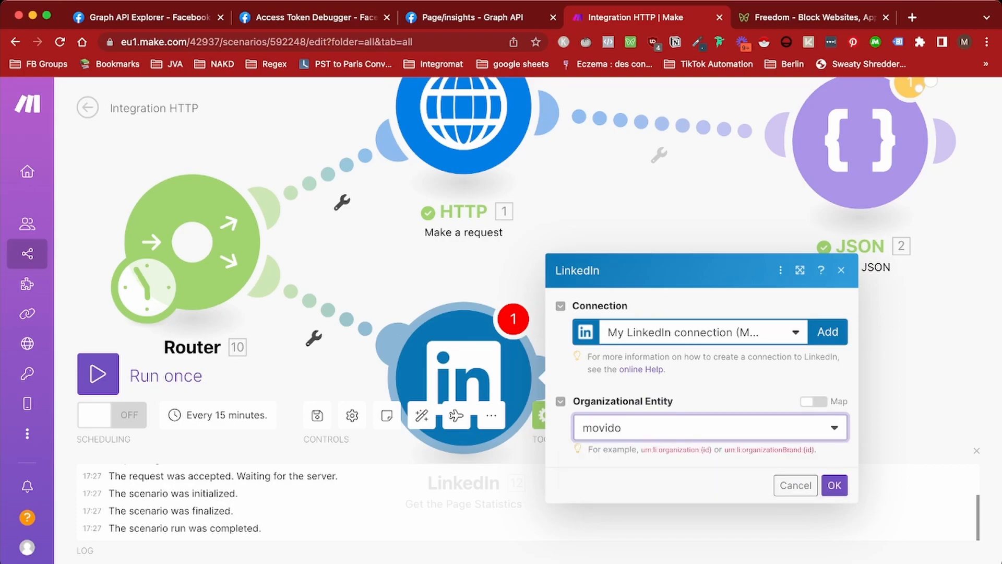
pyautogui.click(834, 485)
# Run only the LinkedIn module and open its output, checking the Organizational Entity input
pyautogui.rightClick(462, 353)
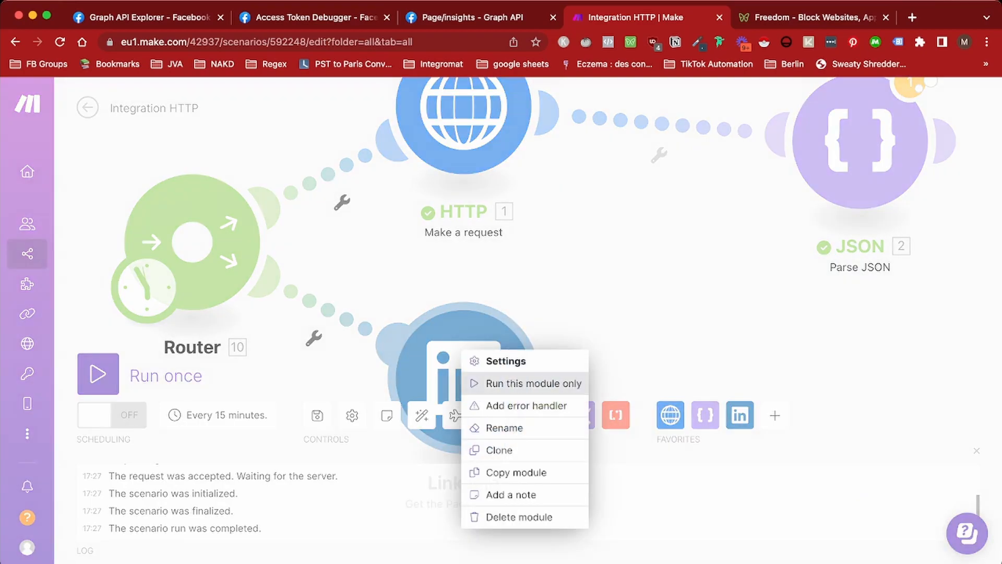
pyautogui.click(522, 383)
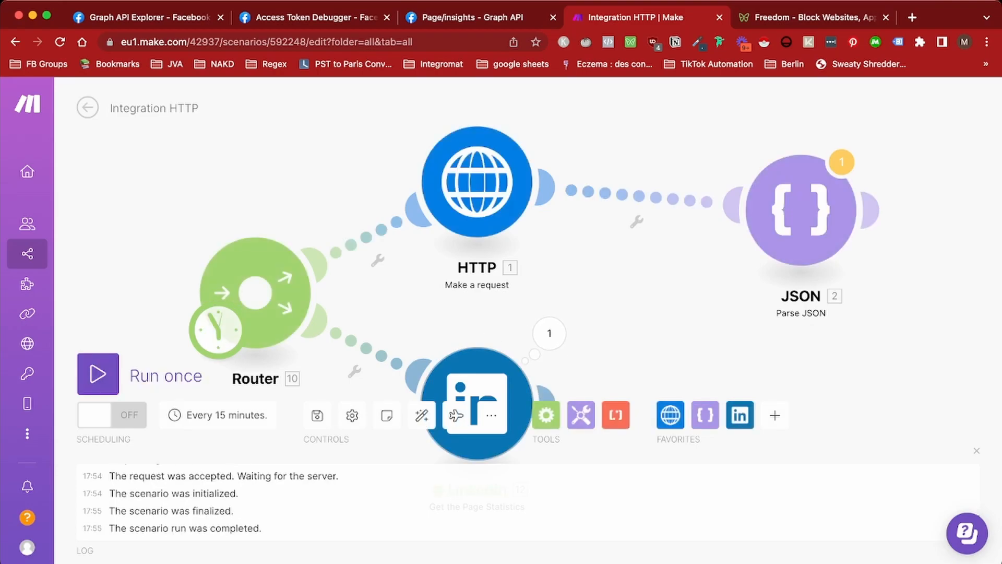
pyautogui.click(549, 333)
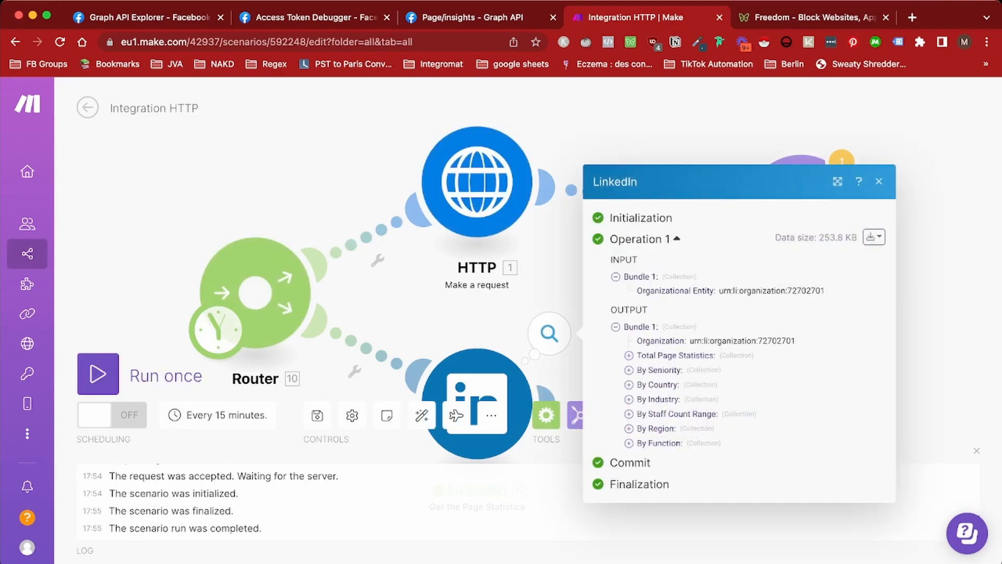
pyautogui.moveTo(719, 290); pyautogui.dragTo(825, 290)
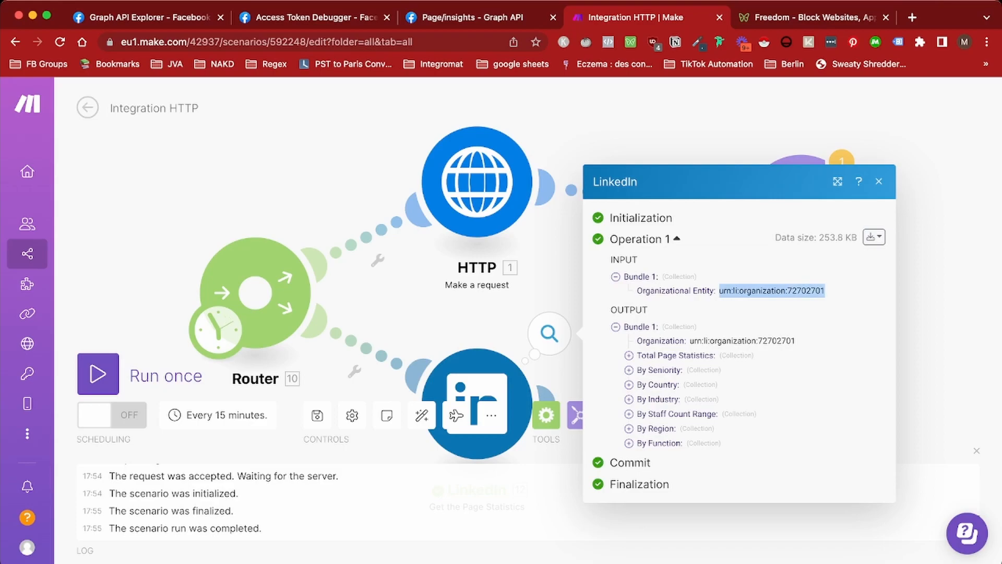
pyautogui.doubleClick(615, 182)
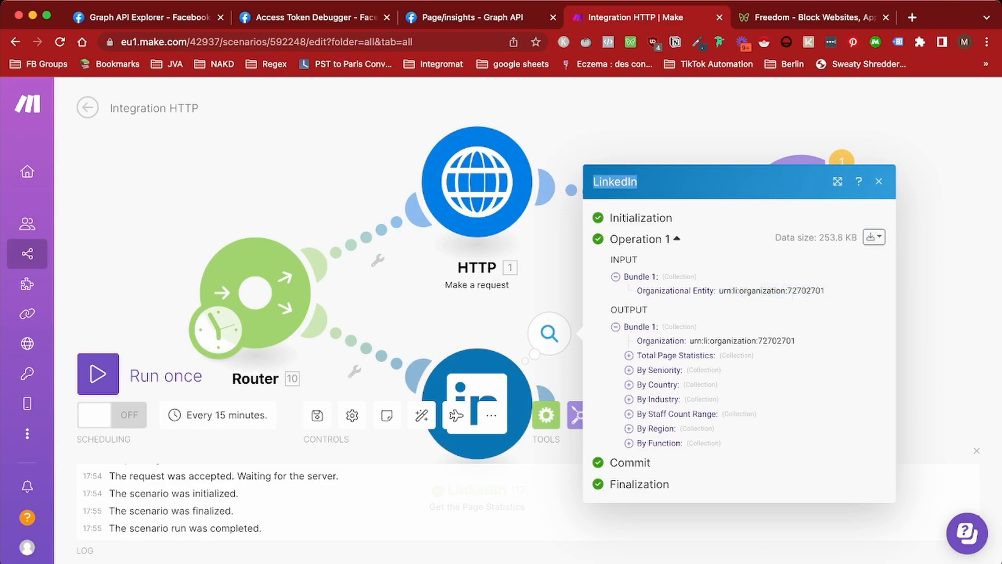
# Expand Total Page Statistics to inspect its Clicks and Views collections
pyautogui.click(629, 355)
pyautogui.click(642, 355)
pyautogui.click(642, 381)
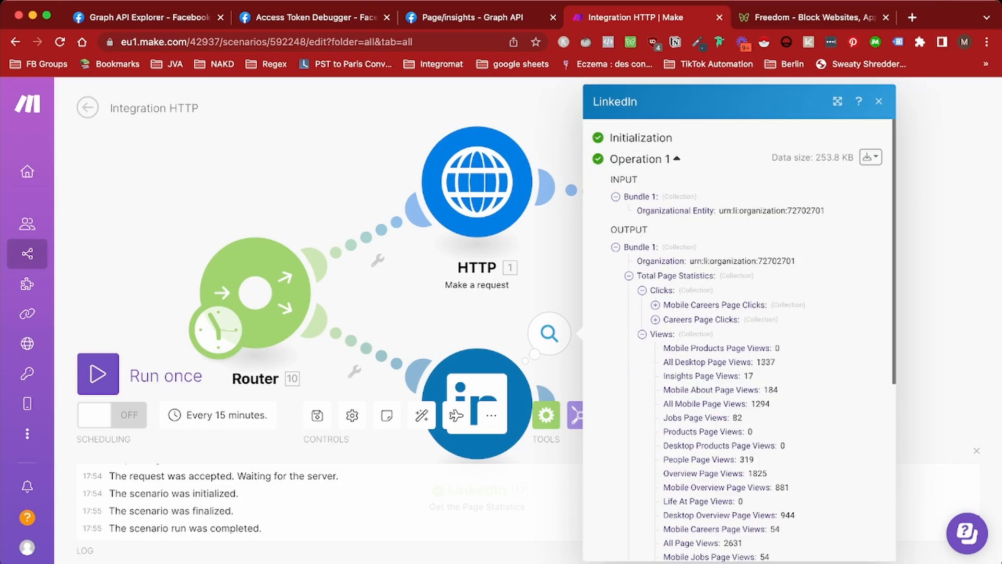
pyautogui.click(642, 334)
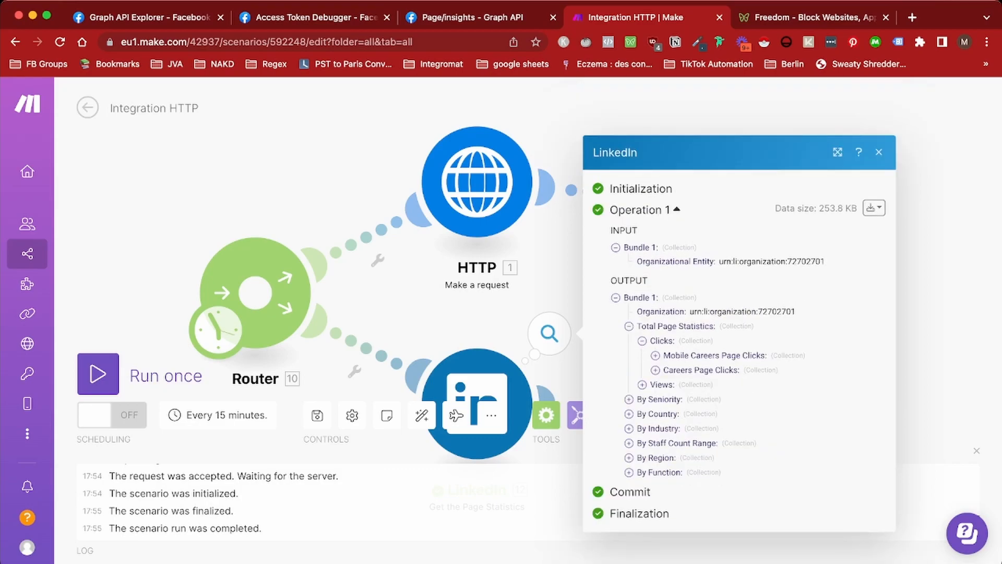
pyautogui.moveTo(690, 311); pyautogui.dragTo(795, 311)
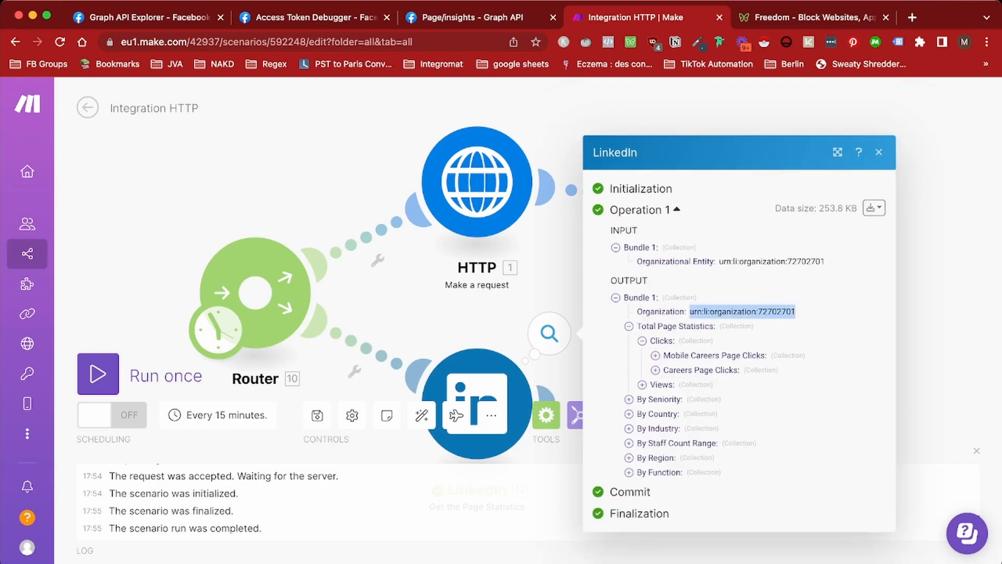
pyautogui.press('super+Tab')
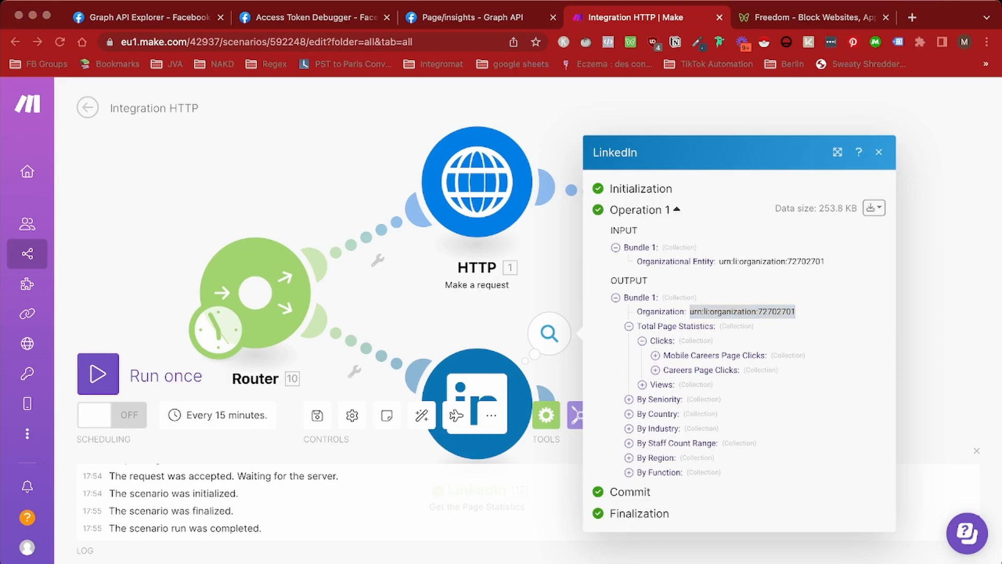
pyautogui.press('super+Tab')
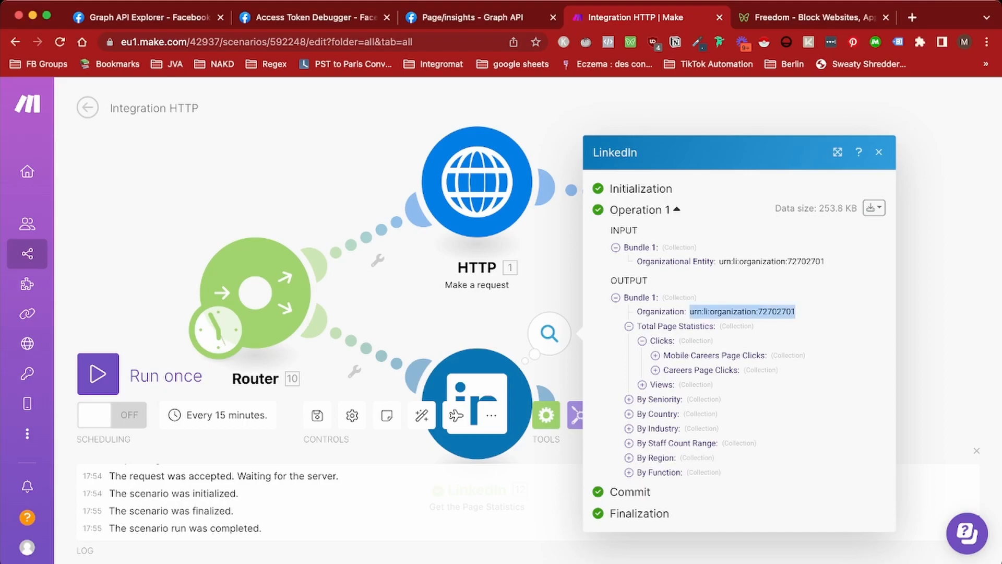
pyautogui.scroll(-3, 469, 261)
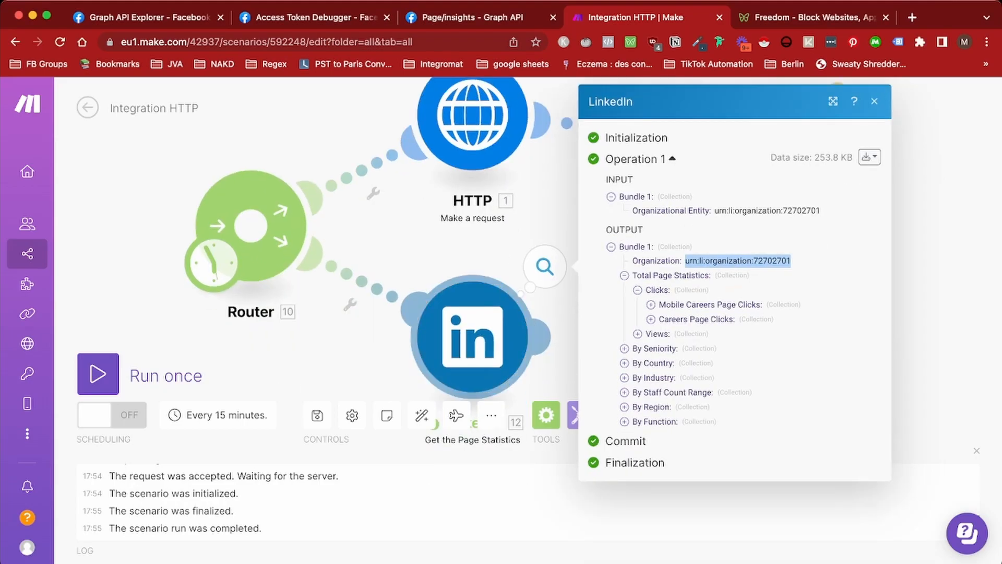
# Delete Get the Page Statistics and add a LinkedIn Make an API Call module on the router's lower route
pyautogui.rightClick(470, 328)
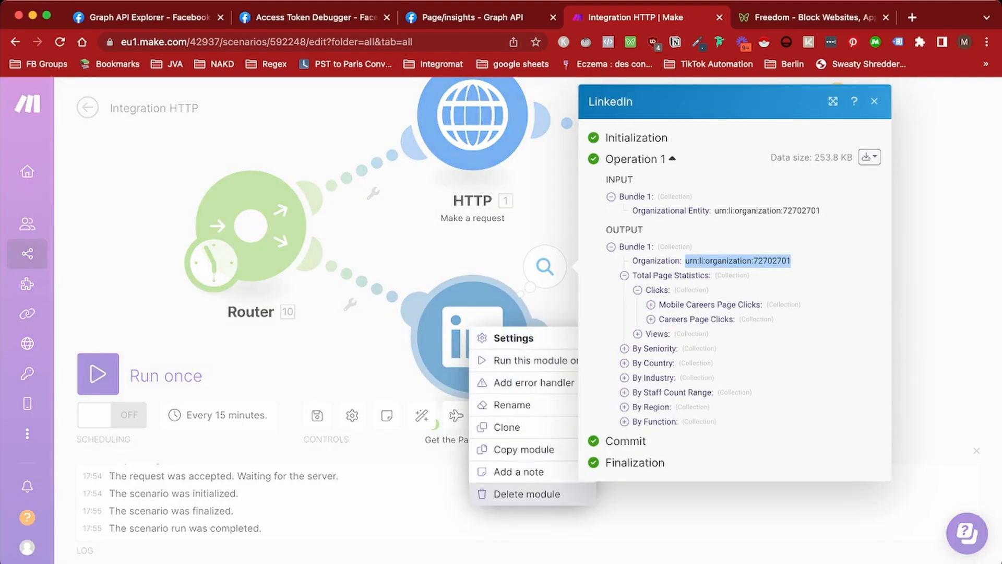
pyautogui.click(528, 494)
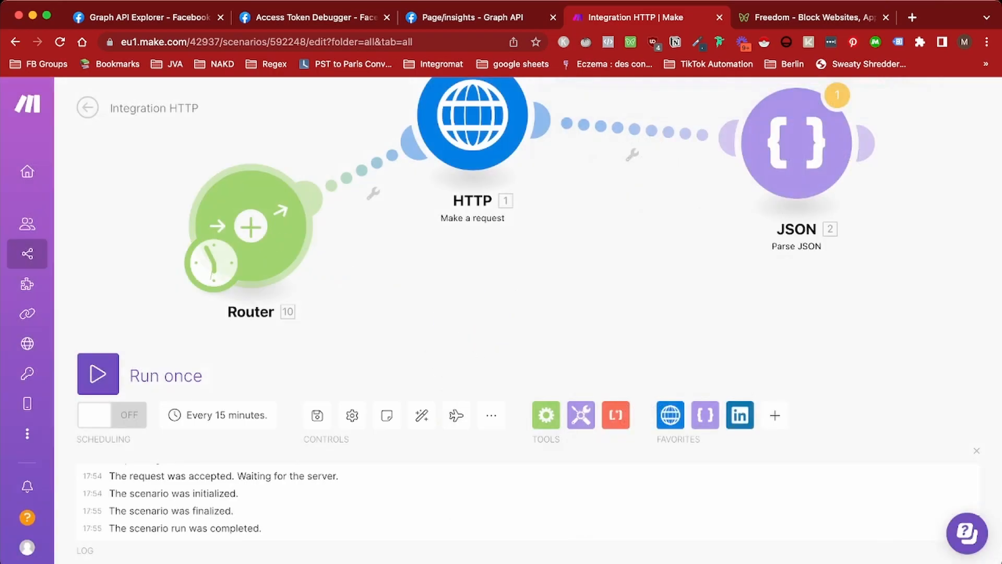
pyautogui.click(252, 226)
pyautogui.click(610, 340)
pyautogui.scroll(-7, 611, 344)
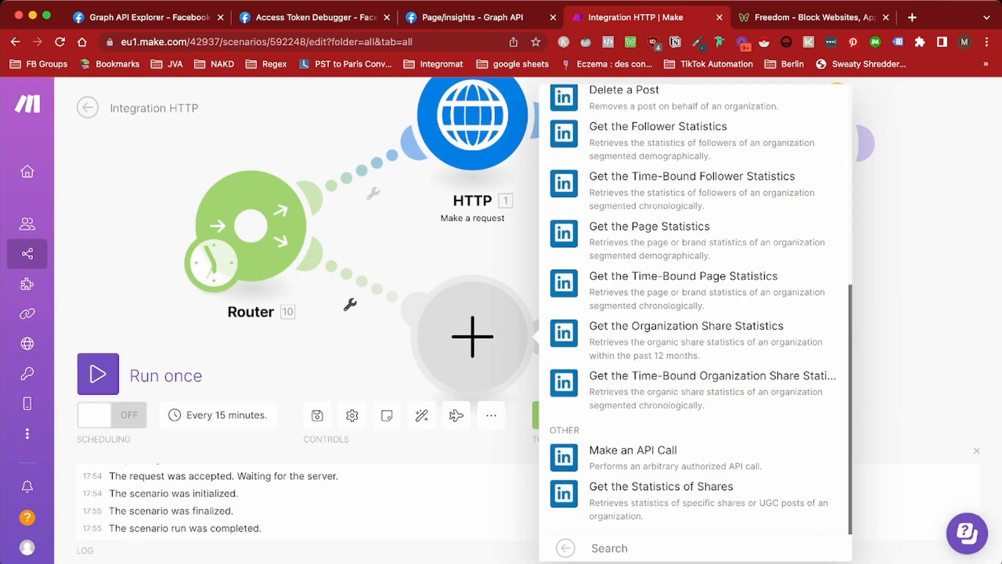
pyautogui.click(637, 451)
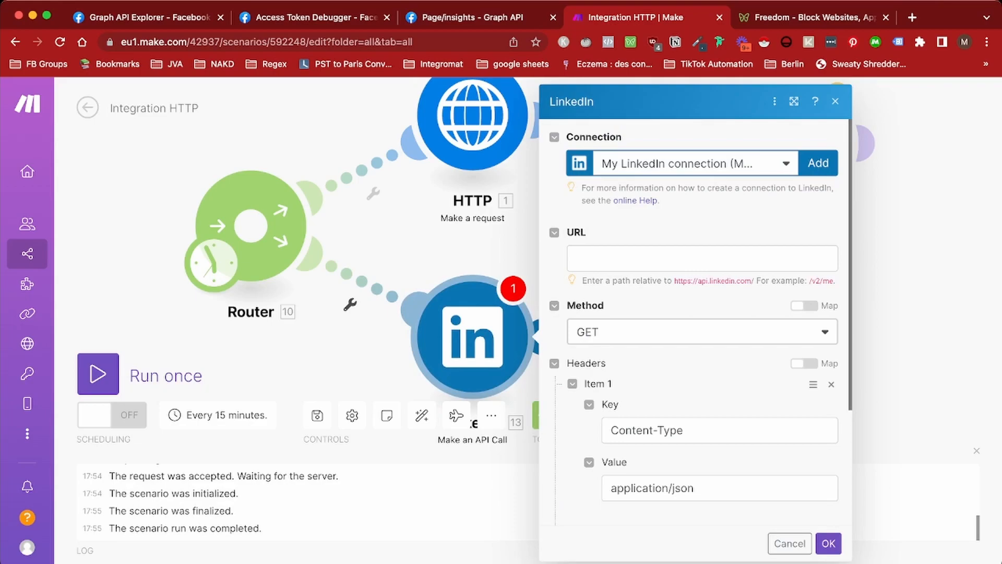
pyautogui.scroll(-3, 700, 324)
pyautogui.scroll(3, 699, 323)
pyautogui.press('super+Tab')
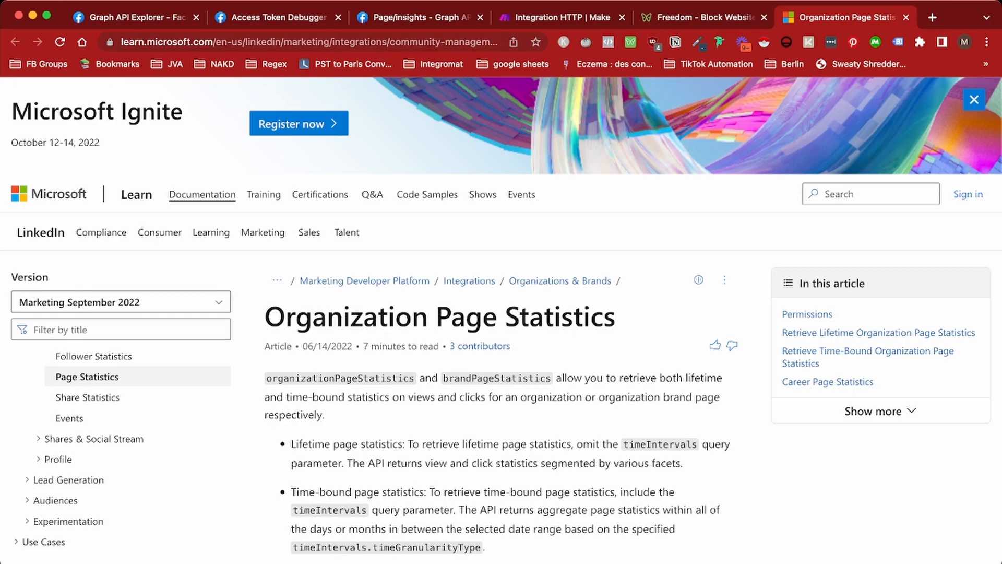
# Review the Organization Page Statistics docs and select the lifetime statistics request path
pyautogui.scroll(-15, 501, 320)
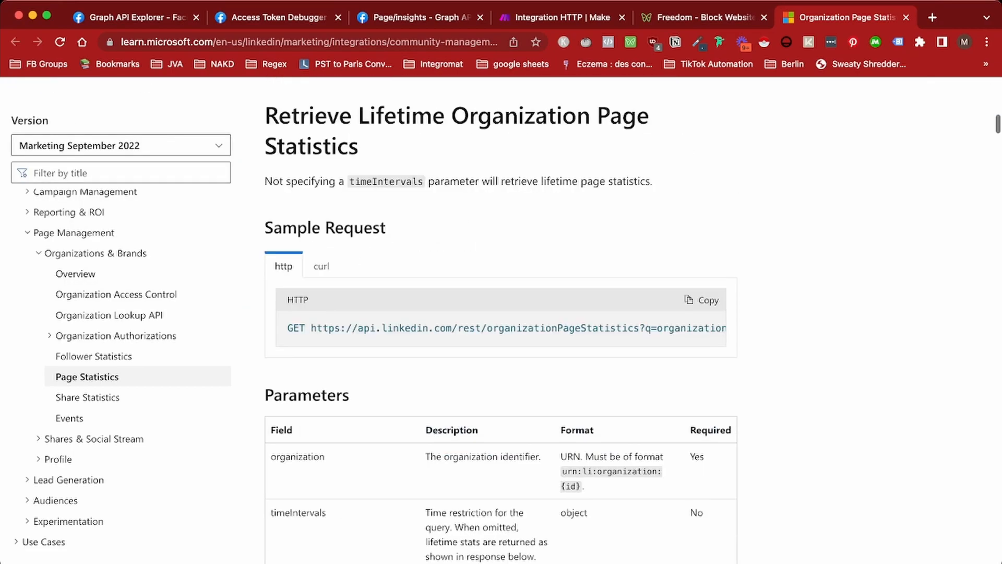
pyautogui.moveTo(458, 328); pyautogui.dragTo(728, 331)
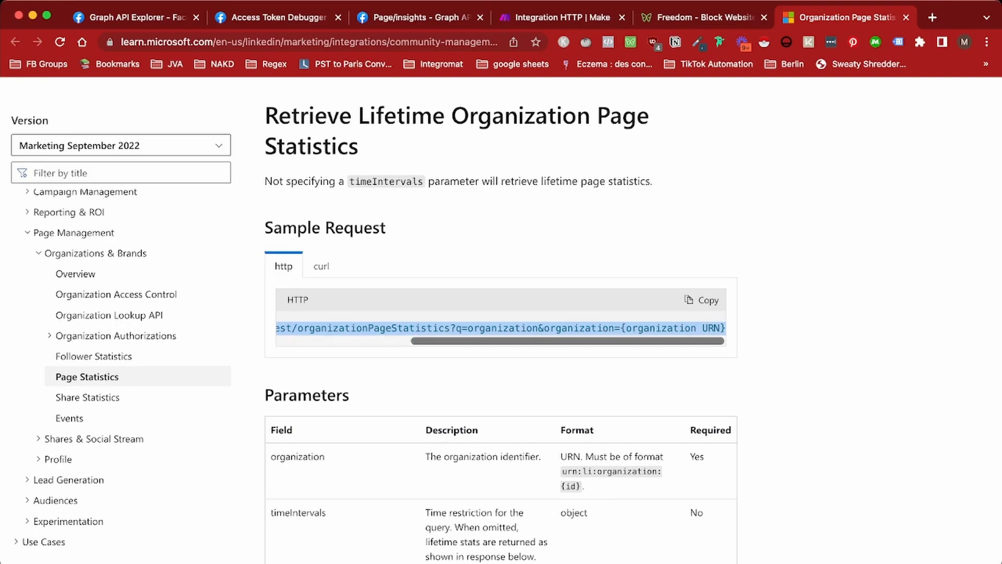
pyautogui.scroll(-20, 501, 320)
pyautogui.scroll(-20, 501, 320)
pyautogui.scroll(-20, 501, 320)
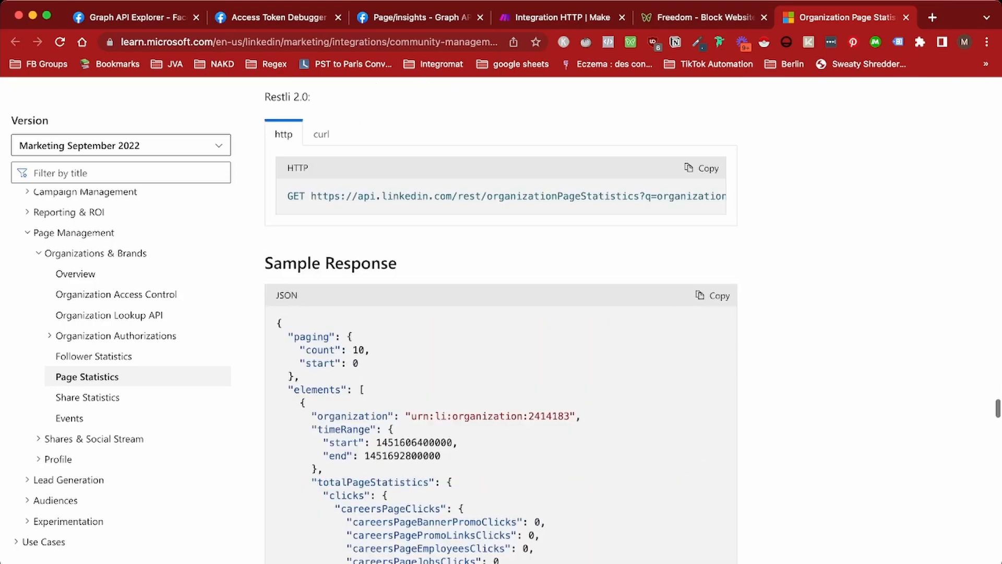
pyautogui.scroll(-1, 501, 320)
pyautogui.moveTo(311, 174); pyautogui.dragTo(757, 180)
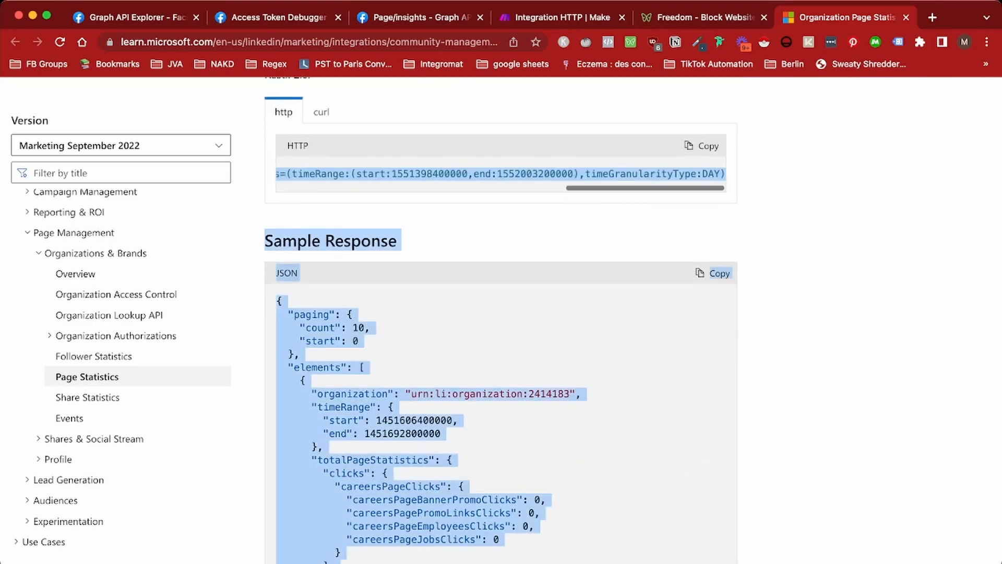
pyautogui.click(501, 303)
# Select the brandPageStatistics sample request, then return to the Make scenario
pyautogui.scroll(-20, 501, 303)
pyautogui.scroll(-14, 501, 320)
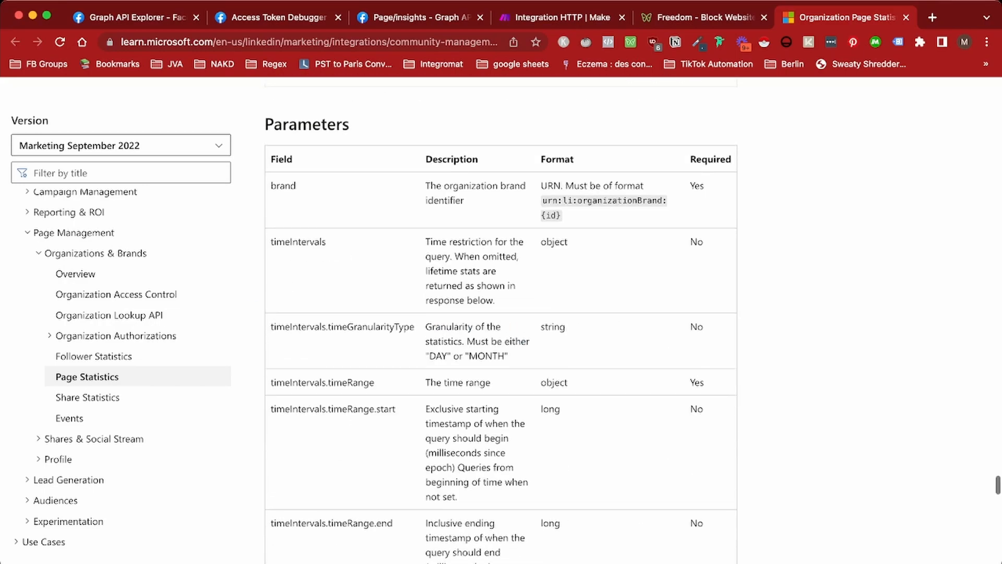
pyautogui.scroll(9, 501, 320)
pyautogui.doubleClick(542, 533)
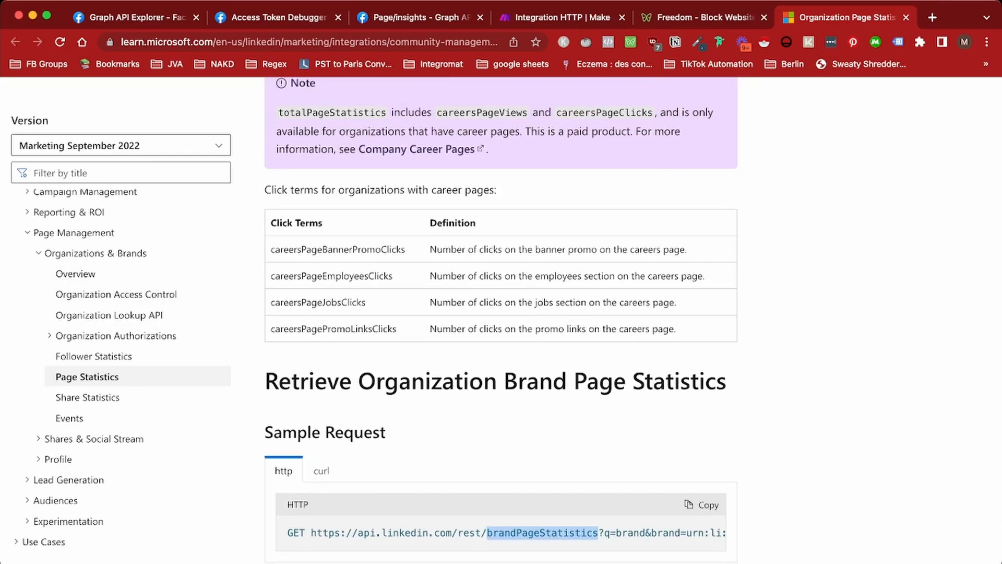
pyautogui.moveTo(598, 532); pyautogui.dragTo(680, 533)
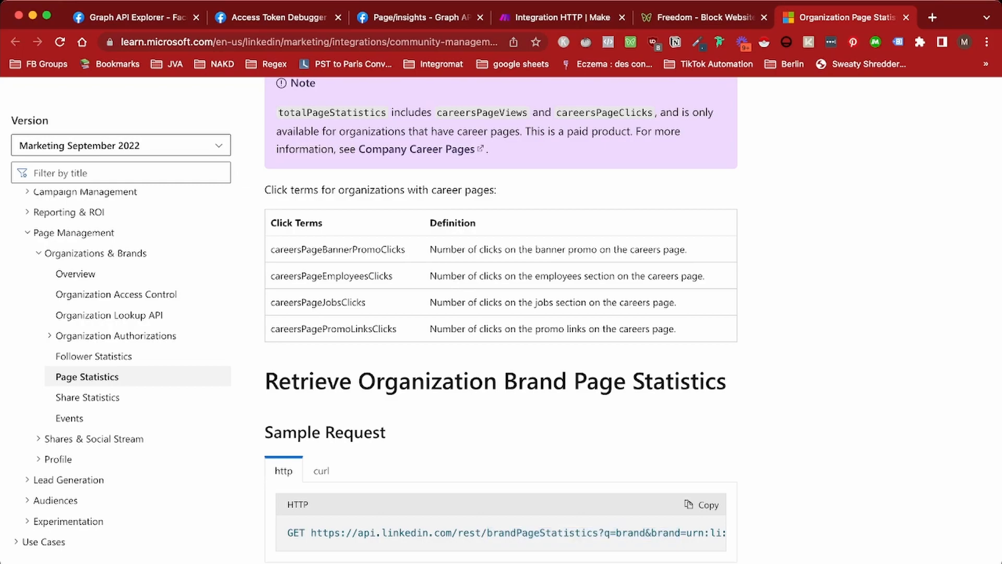
pyautogui.scroll(10, 501, 320)
pyautogui.scroll(-8, 501, 320)
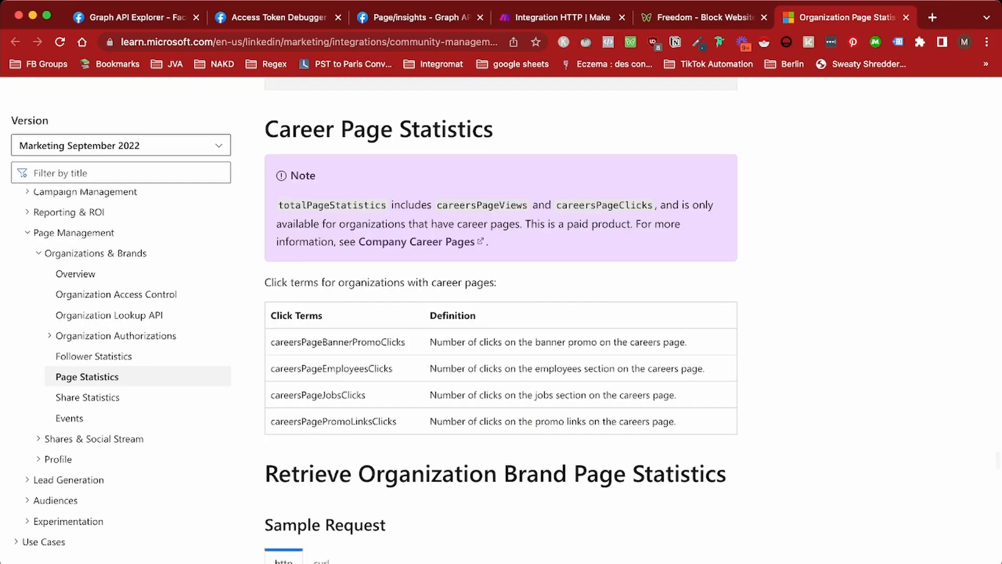
pyautogui.scroll(-2, 501, 320)
pyautogui.moveTo(288, 512); pyautogui.dragTo(727, 512)
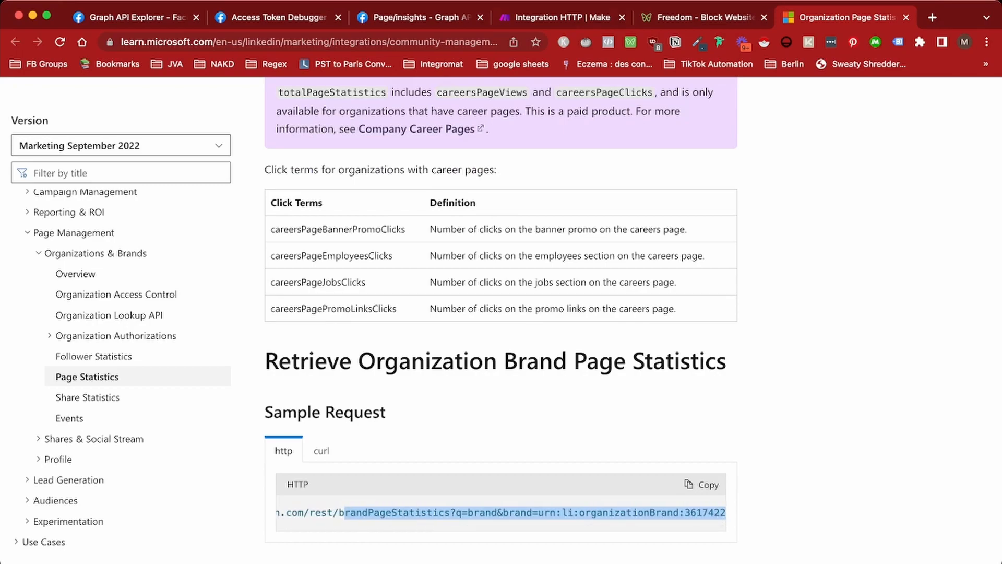
pyautogui.click(562, 17)
# Set the API call URL to /v2/organizationalEntityShareStatistics and save the module
pyautogui.click(702, 258)
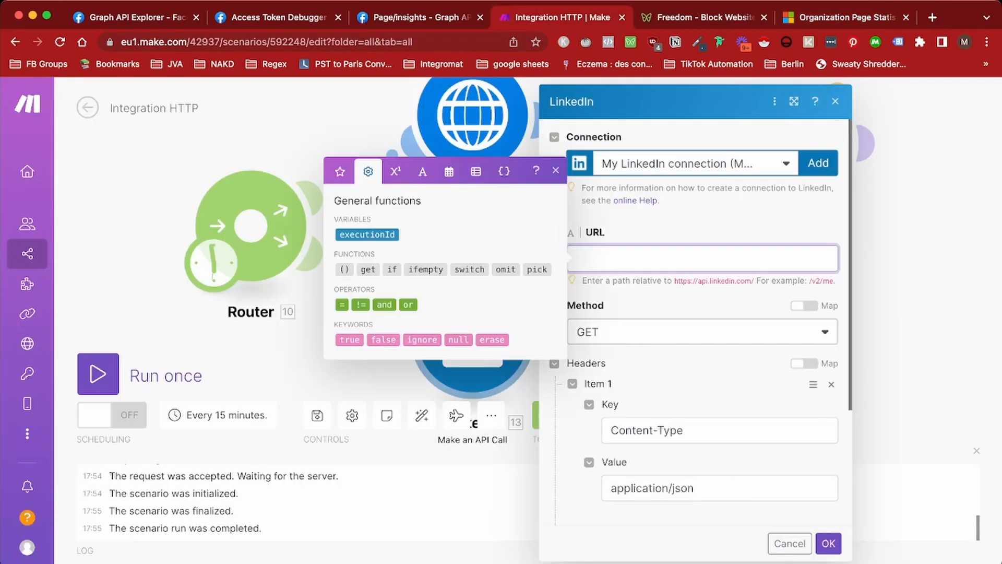
pyautogui.write('/v2/organizationalEntityShareStatistics?q=organizationalEntity&organizationalEntity=urn:li:organization:72702701')
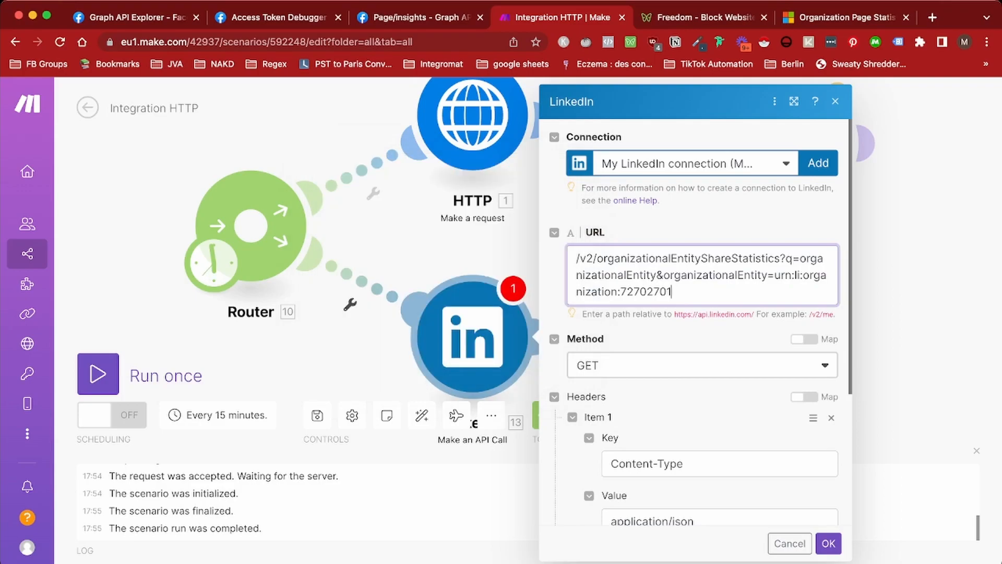
pyautogui.scroll(-5, 694, 313)
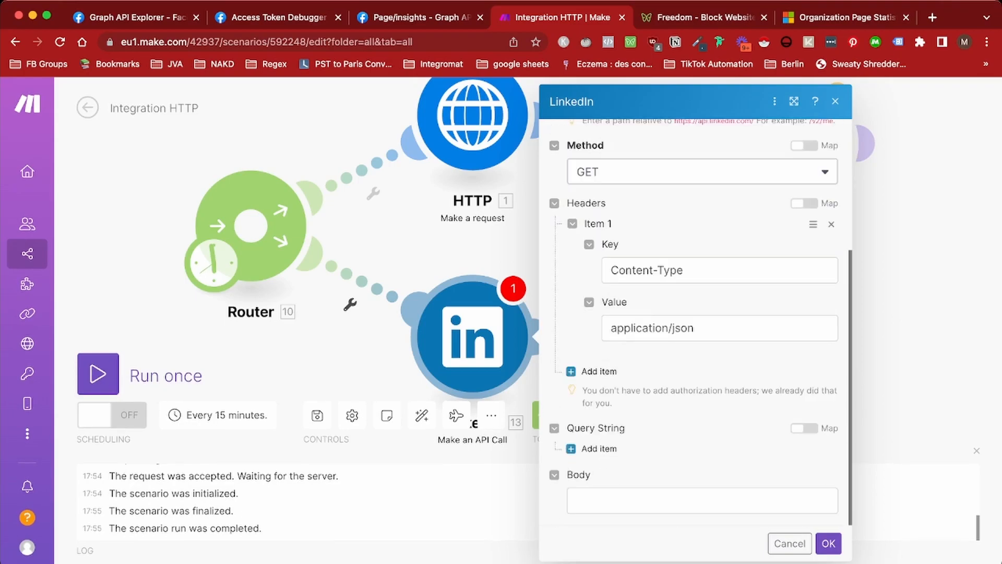
pyautogui.click(828, 543)
# Run only the API call module and expand its output to totalShareStatistics, showing 629 unique impressions
pyautogui.rightClick(465, 343)
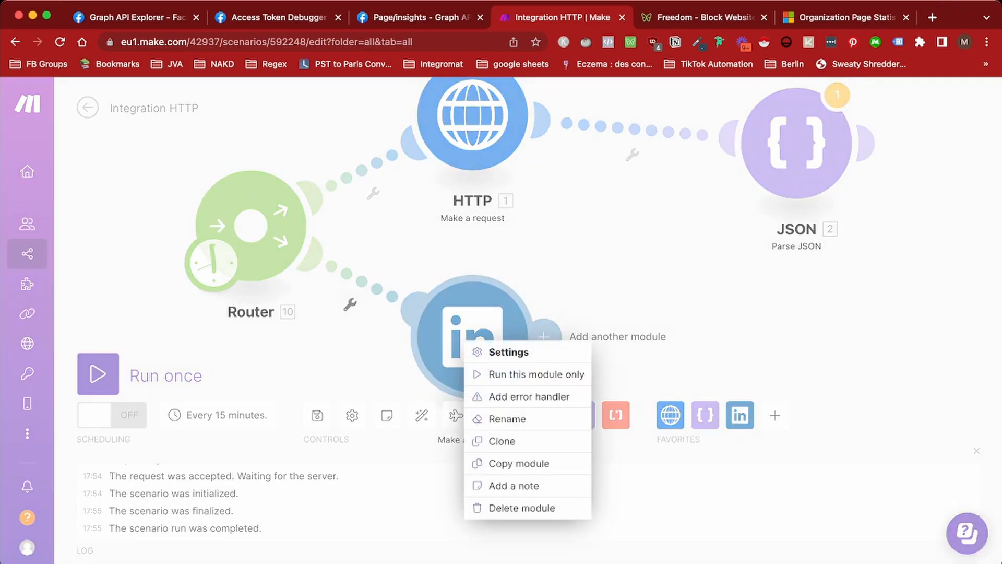
pyautogui.click(527, 374)
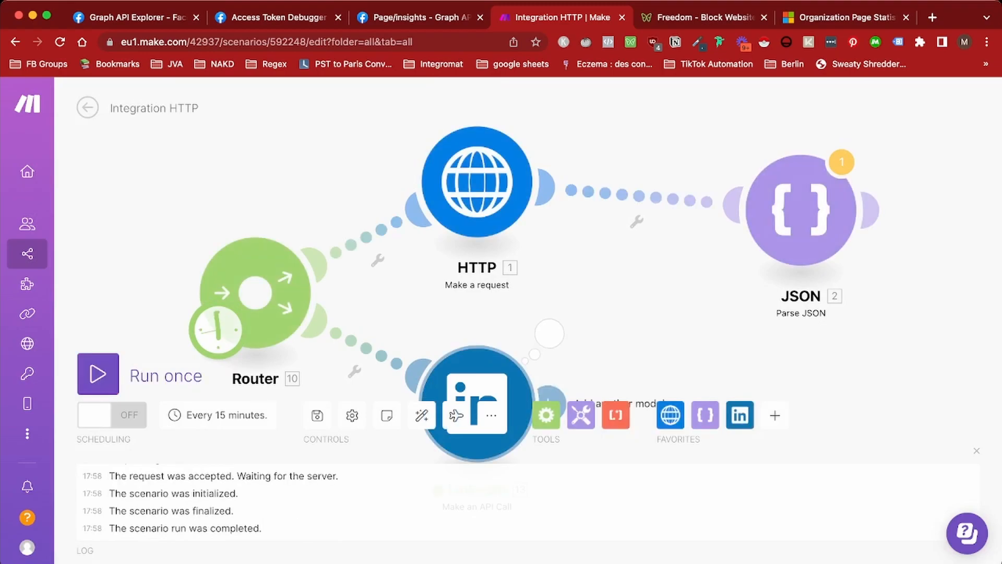
pyautogui.click(549, 333)
pyautogui.click(629, 399)
pyautogui.click(642, 413)
pyautogui.click(656, 422)
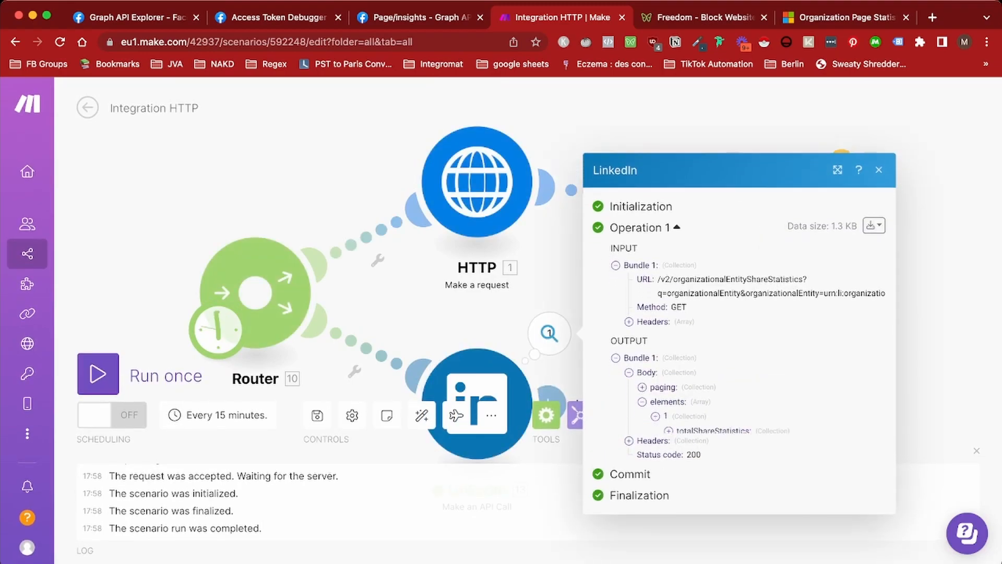
pyautogui.click(668, 423)
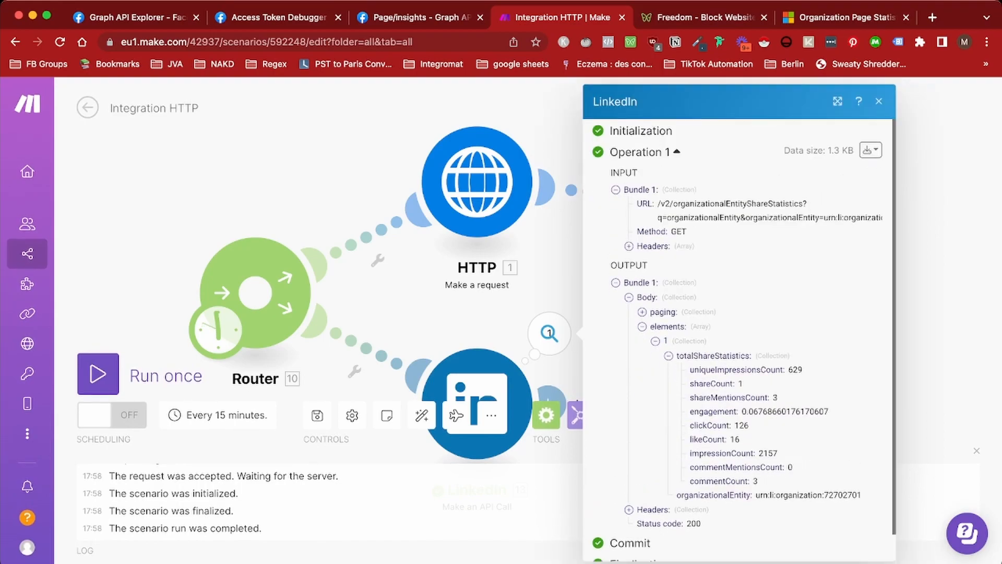
pyautogui.scroll(-1, 738, 339)
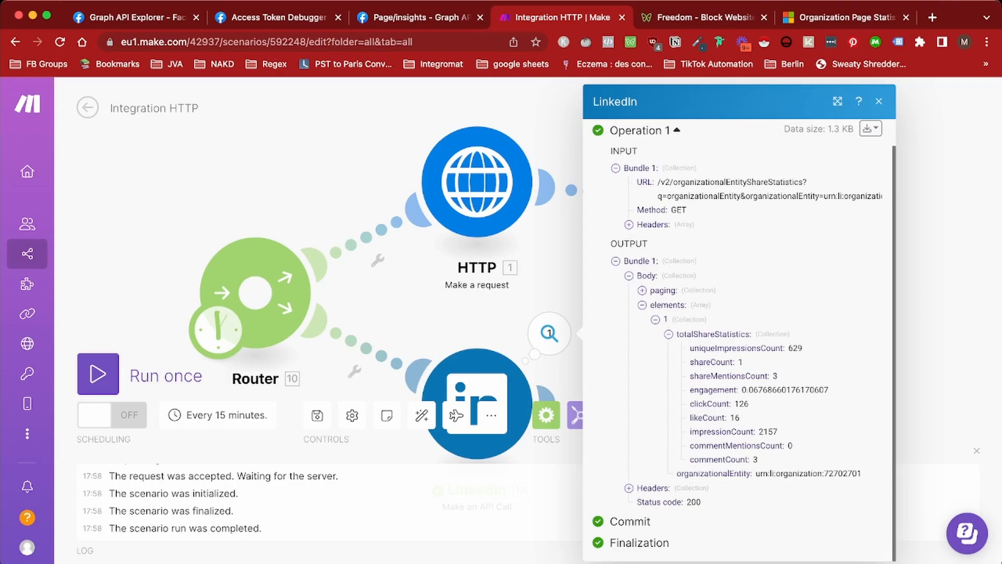
pyautogui.click(481, 382)
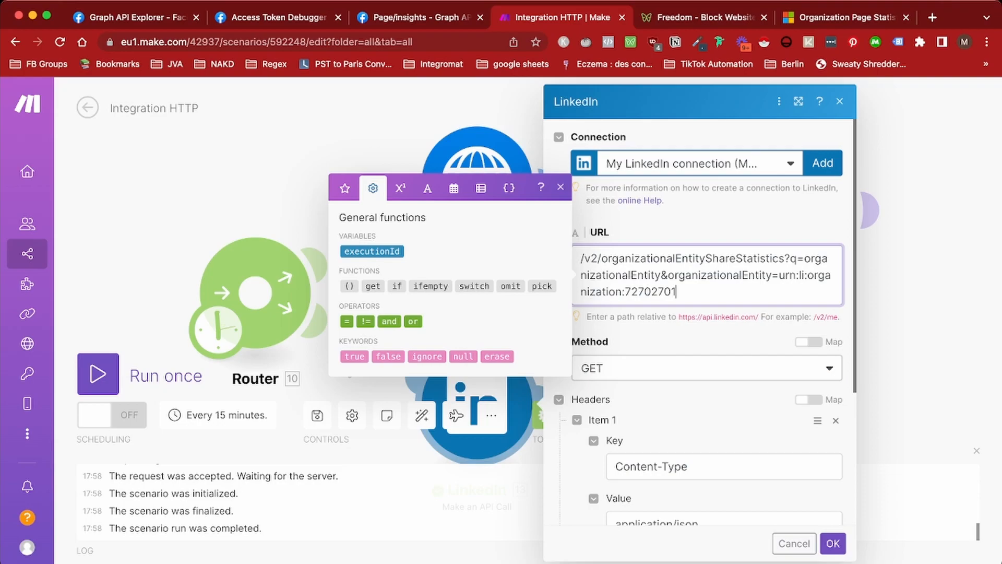
# Search the Page Statistics docs for 'time' to find the timeIntervals.timeRange parameters
pyautogui.click(847, 17)
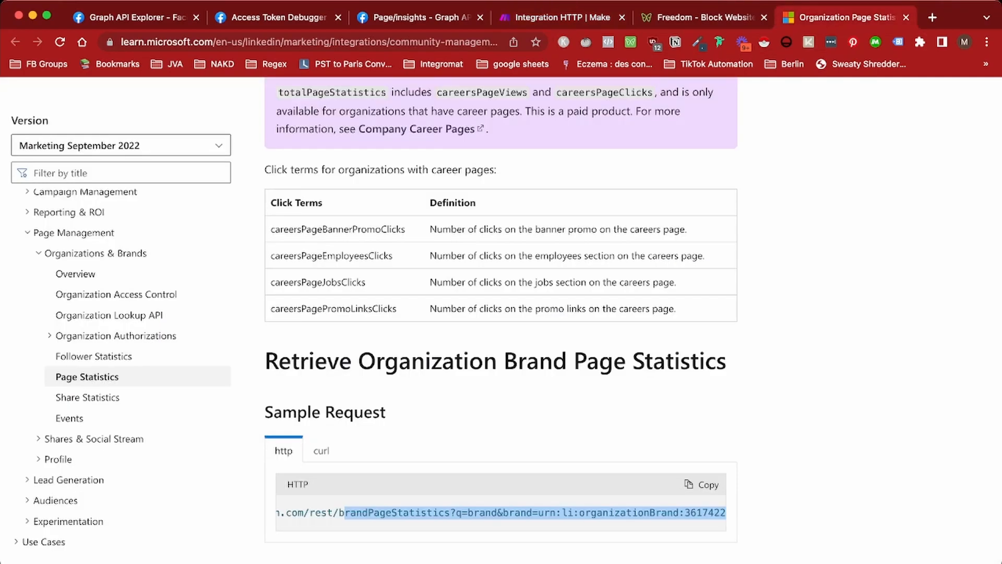
pyautogui.scroll(-5, 501, 313)
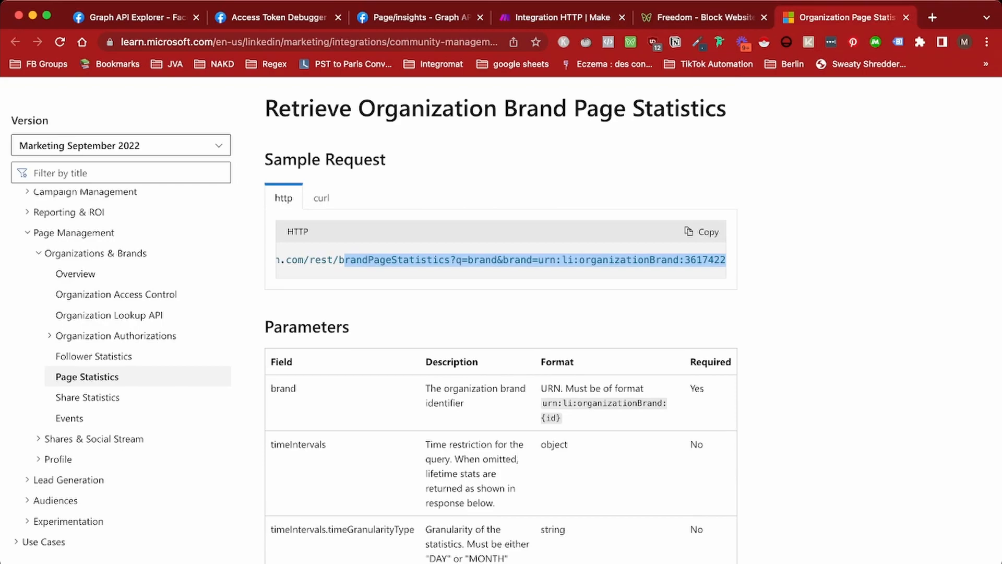
pyautogui.scroll(-15, 501, 313)
pyautogui.scroll(8, 501, 313)
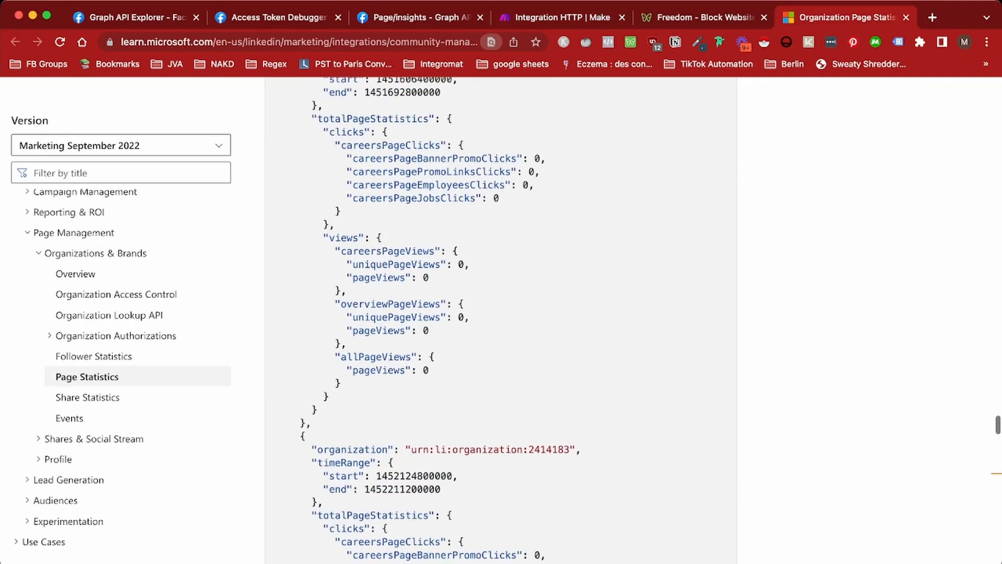
pyautogui.write('time')
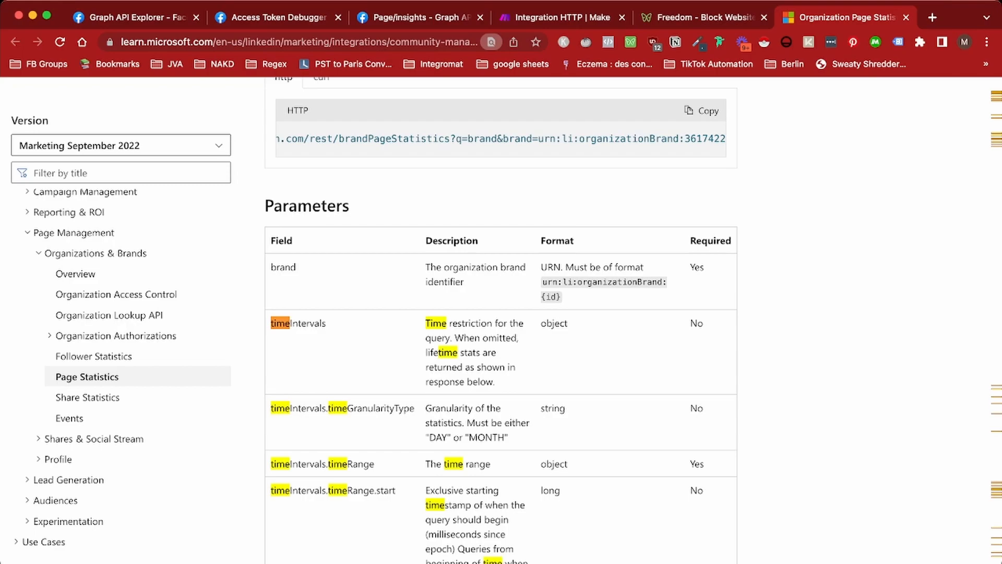
pyautogui.scroll(2, 501, 313)
pyautogui.scroll(-3, 501, 313)
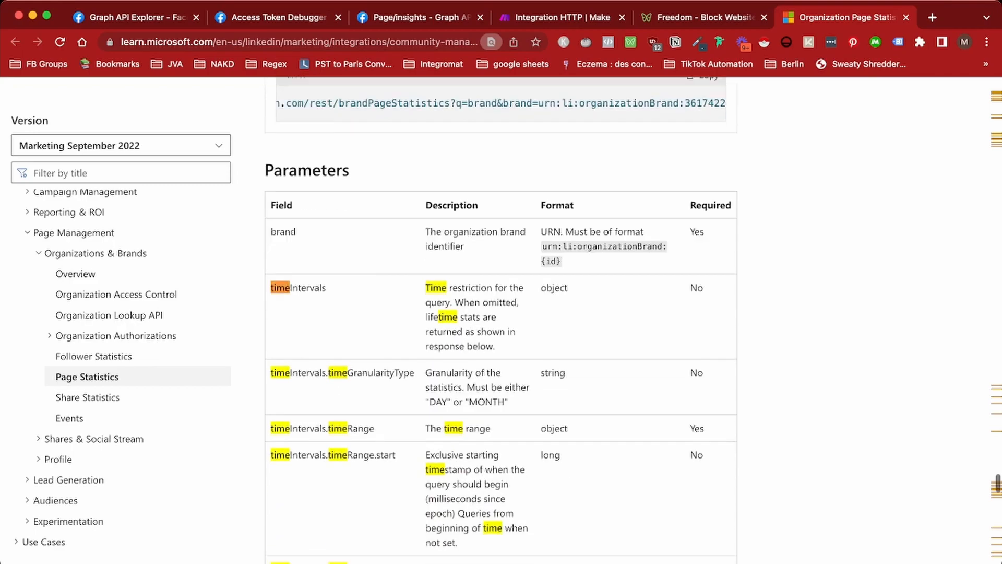
pyautogui.moveTo(271, 429); pyautogui.dragTo(375, 429)
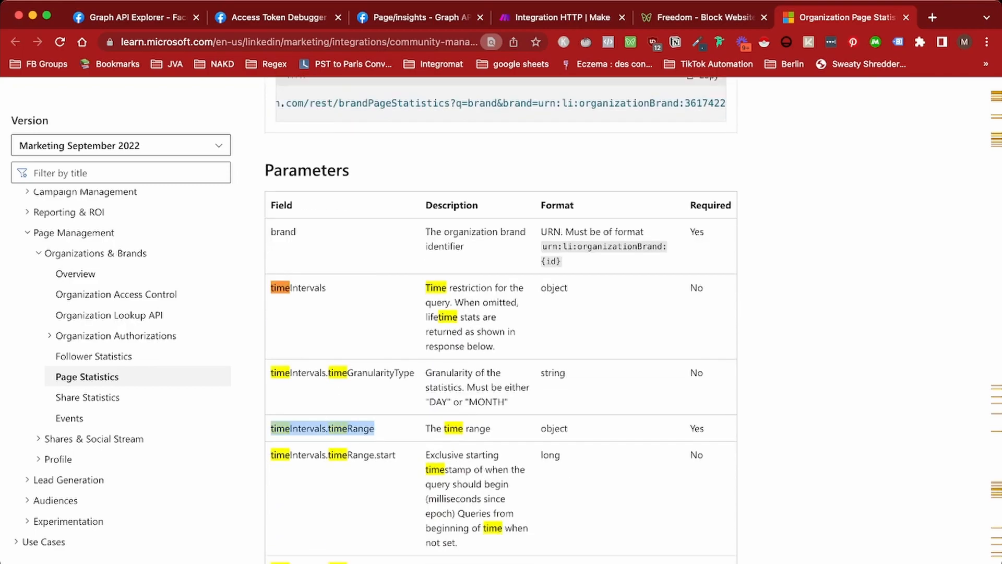
pyautogui.scroll(-1, 375, 428)
# Read the timeRange.start description, then return to Make and close the functions panel
pyautogui.click(374, 417)
pyautogui.tripleClick(469, 436)
pyautogui.scroll(-3, 470, 436)
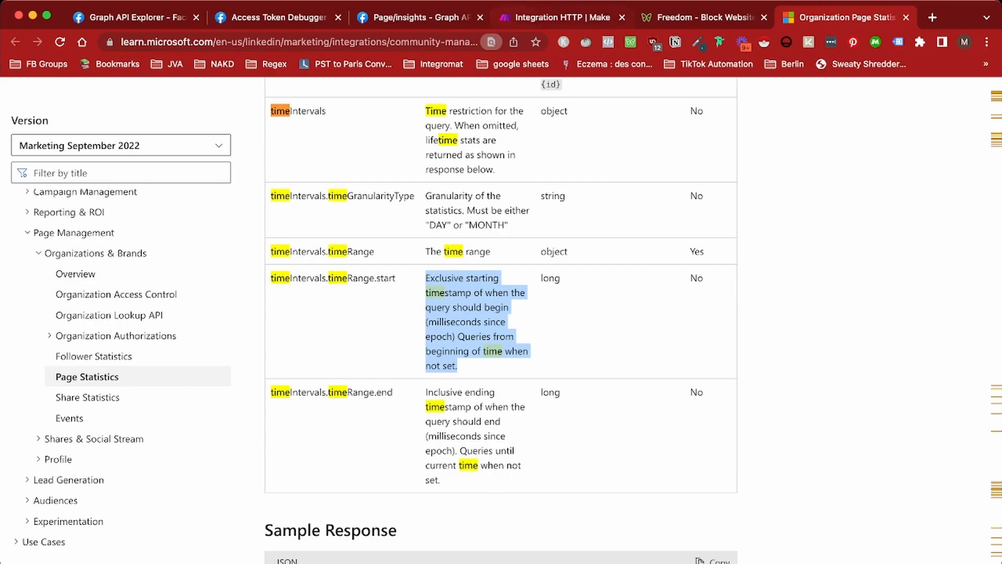
pyautogui.click(562, 17)
pyautogui.press('Escape')
pyautogui.press('Escape')
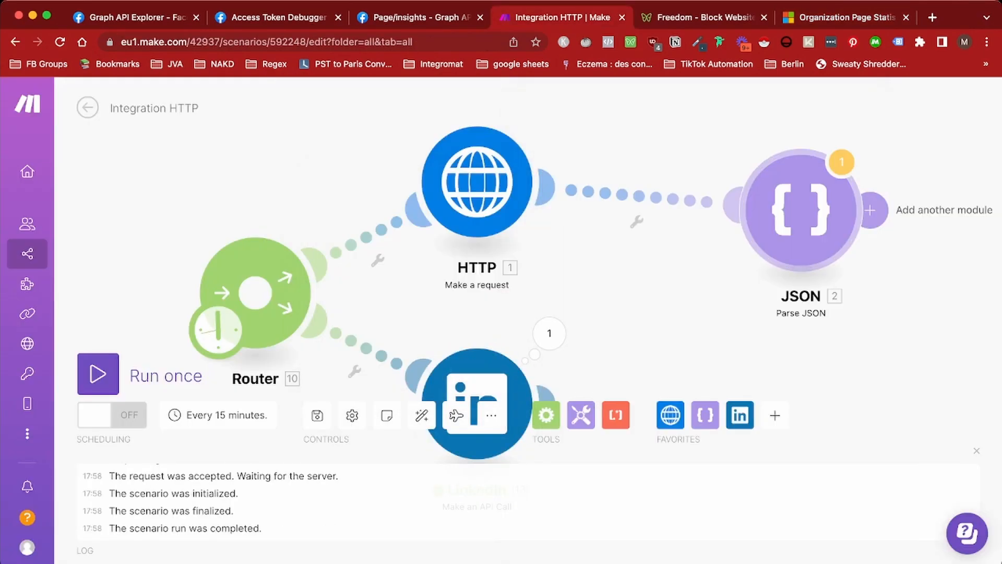
# Add a new module on the Router-to-LinkedIn route through its wrench menu
pyautogui.click(355, 371)
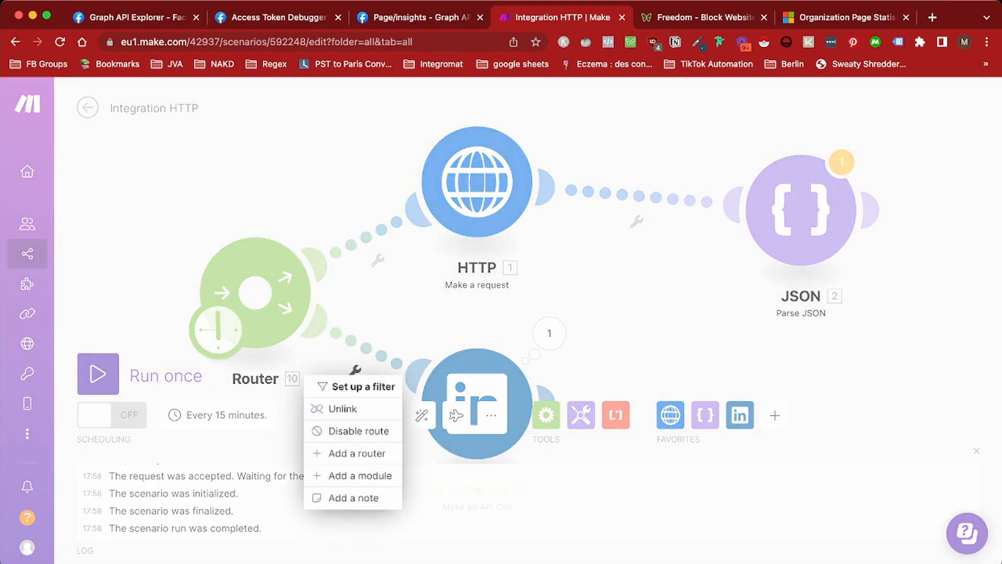
pyautogui.click(357, 386)
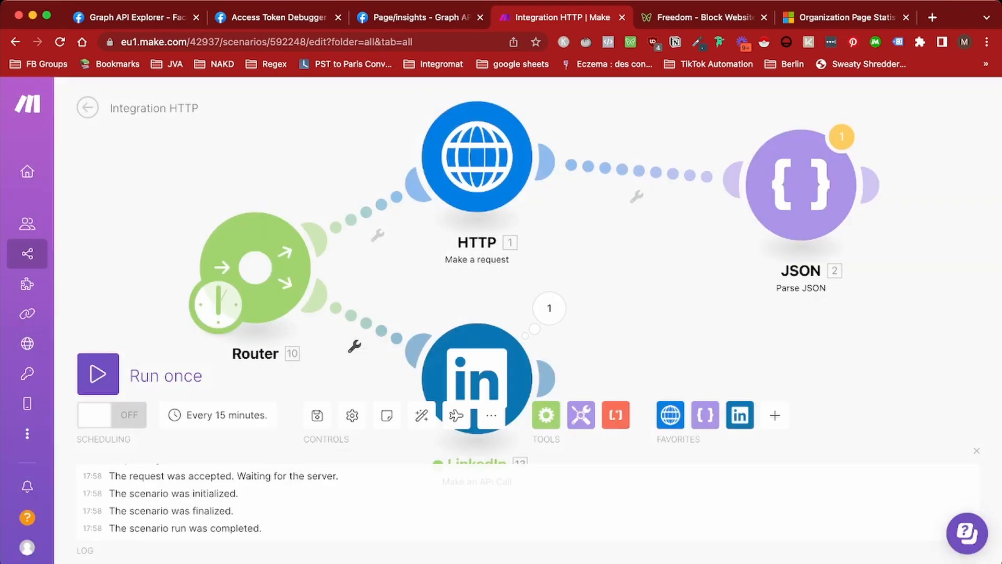
pyautogui.click(355, 346)
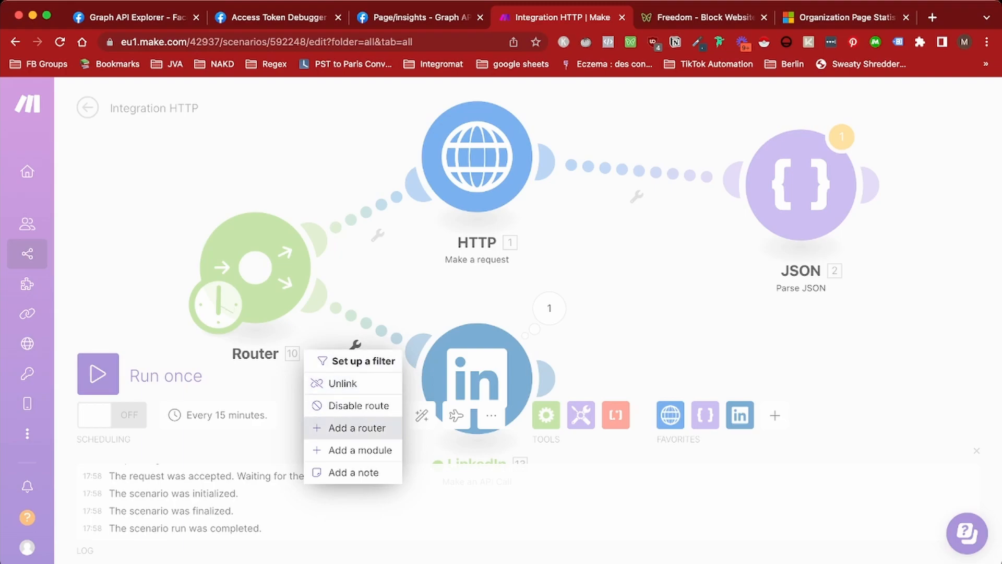
pyautogui.click(361, 450)
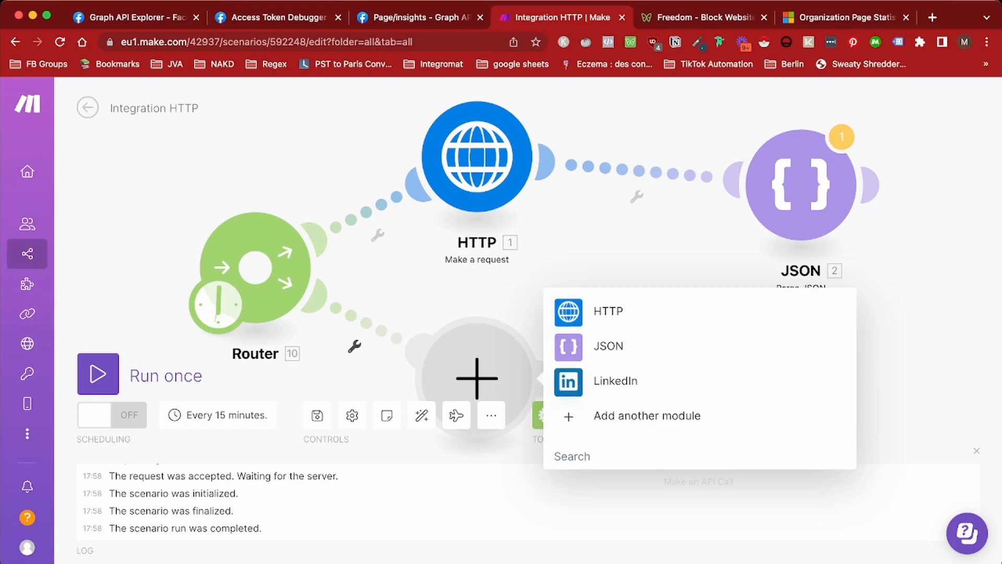
# Add a Tools Set multiple variables module with variables startDate and endDate
pyautogui.write('set var')
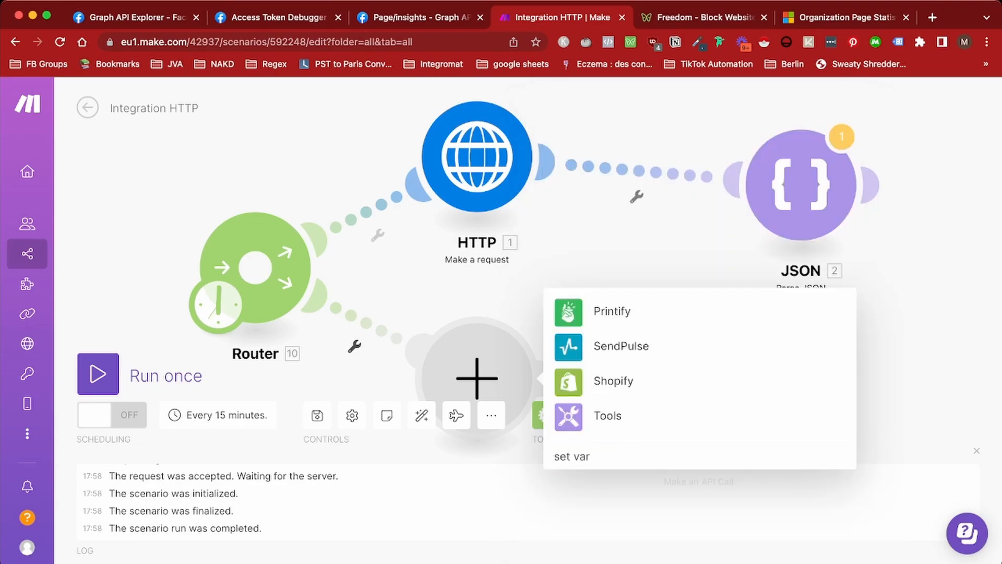
pyautogui.click(608, 416)
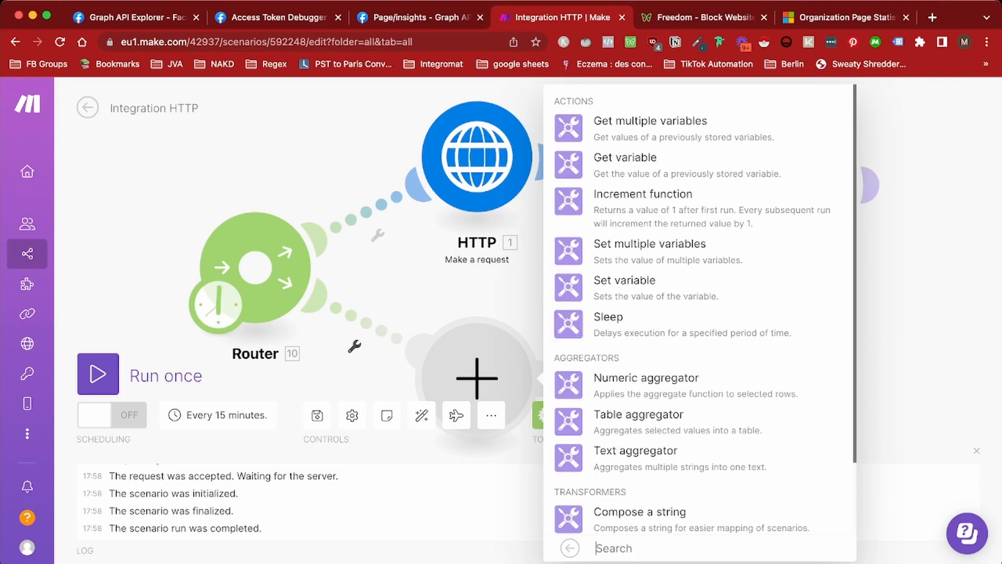
pyautogui.click(649, 250)
pyautogui.click(597, 359)
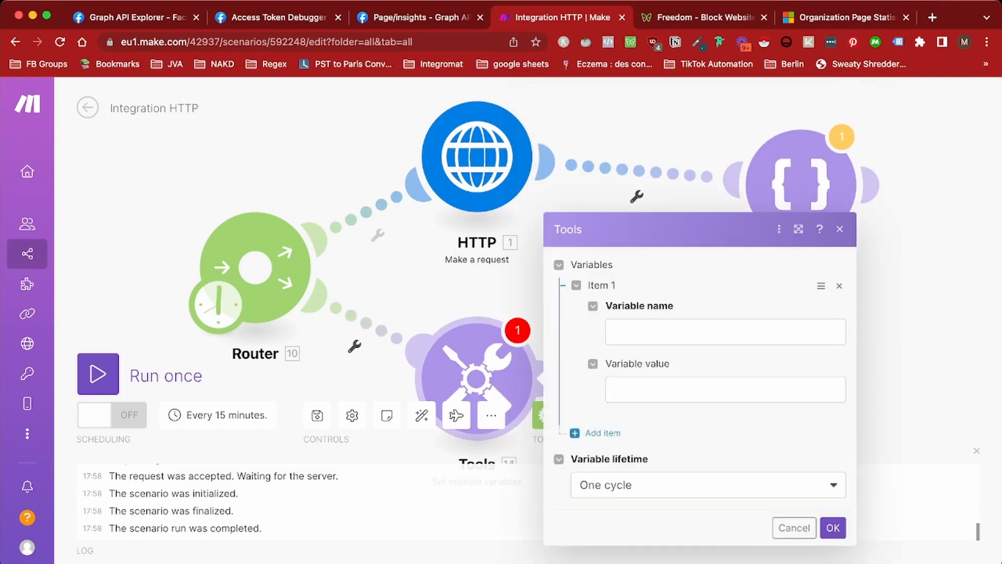
pyautogui.write('startDate')
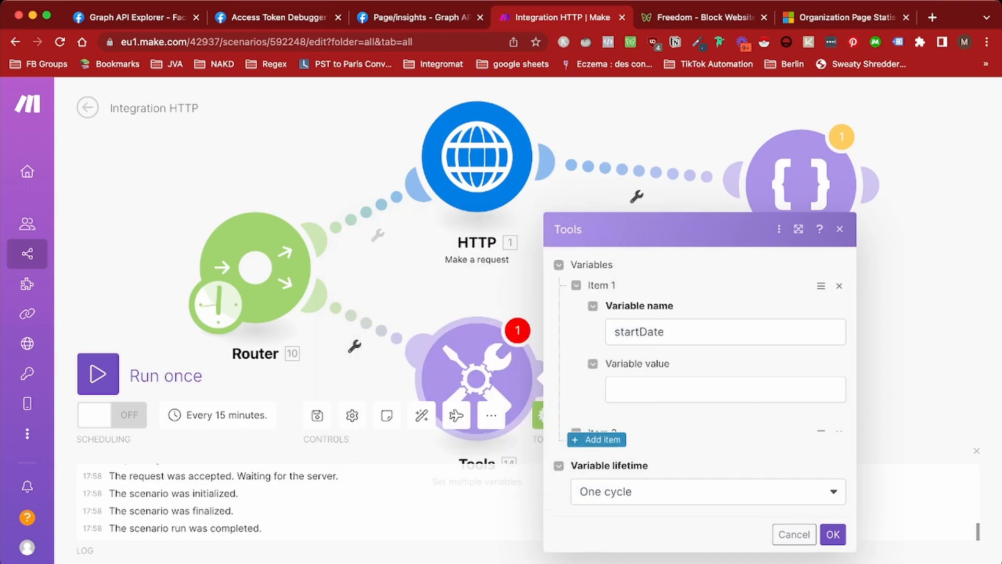
pyautogui.click(600, 433)
pyautogui.write('endDate')
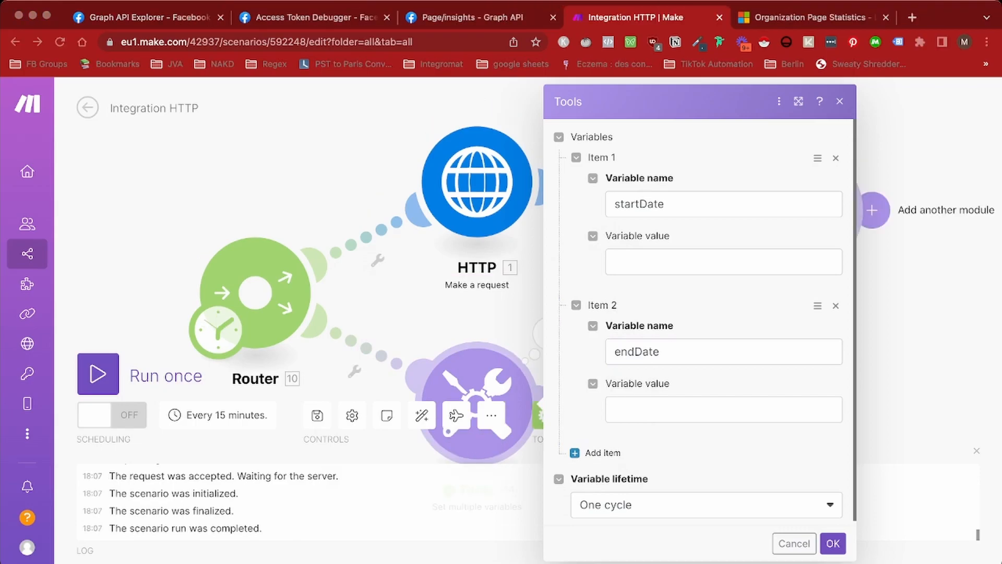
pyautogui.click(723, 262)
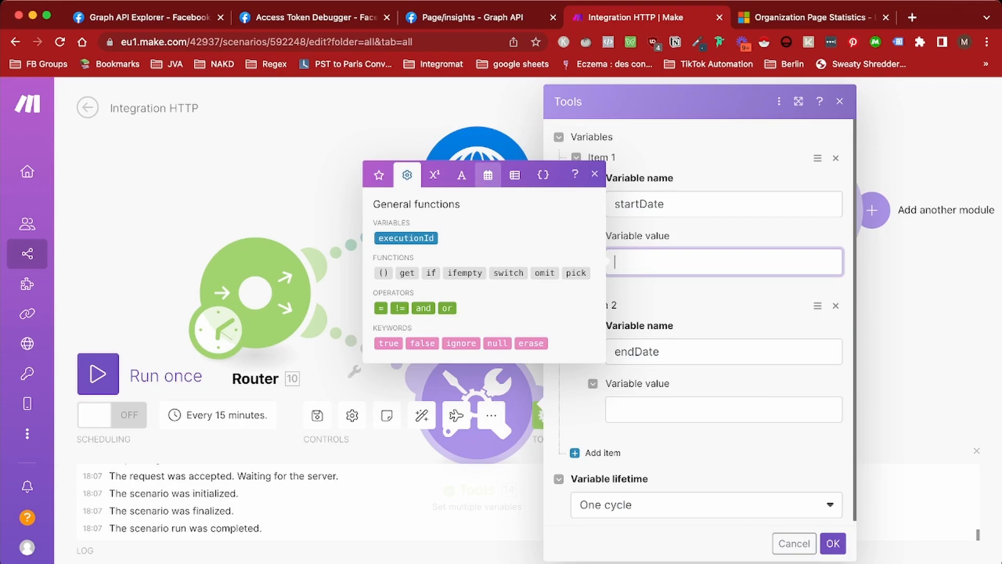
# Set startDate to formatDate(addDays(now; -7); x)
pyautogui.click(514, 175)
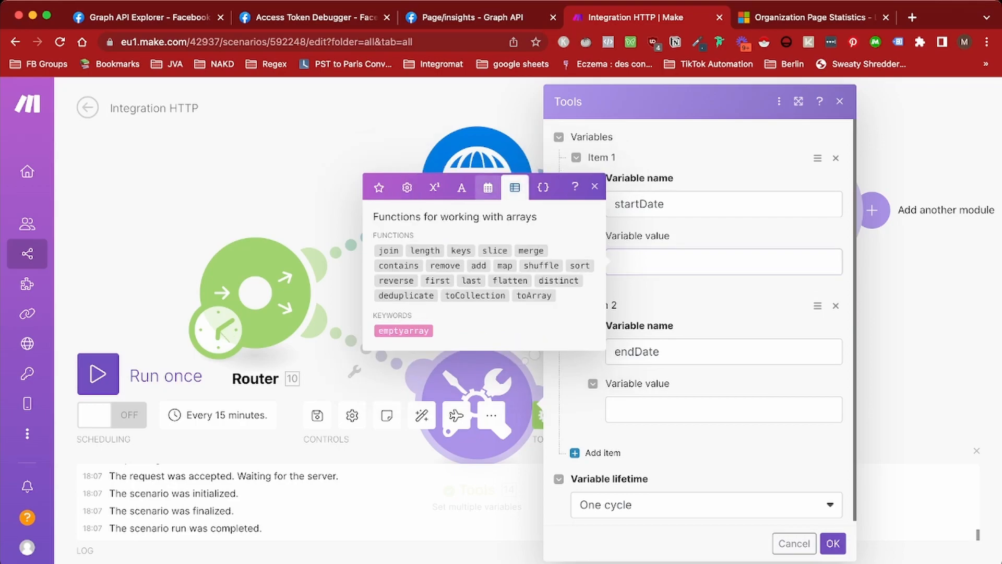
pyautogui.click(488, 187)
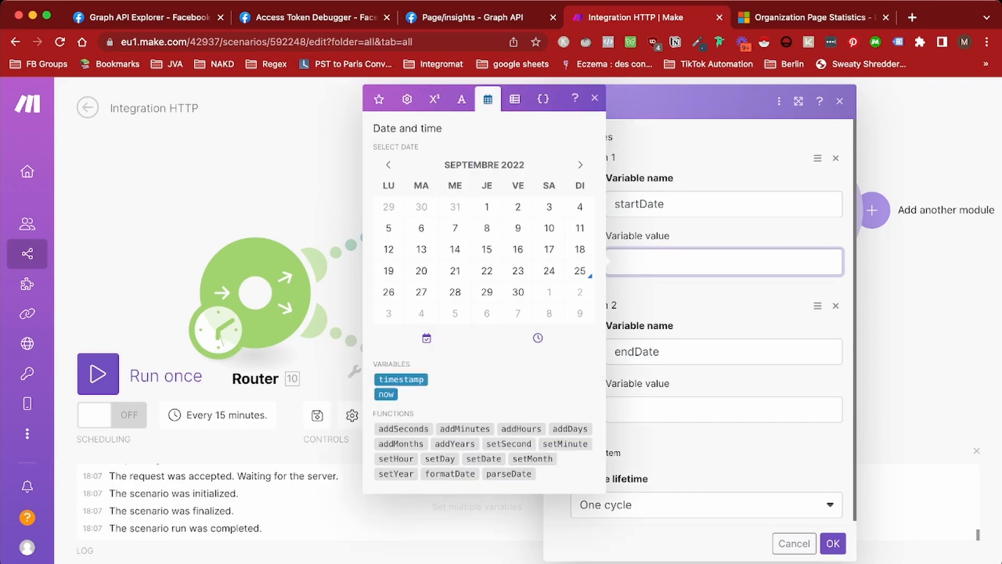
pyautogui.click(570, 428)
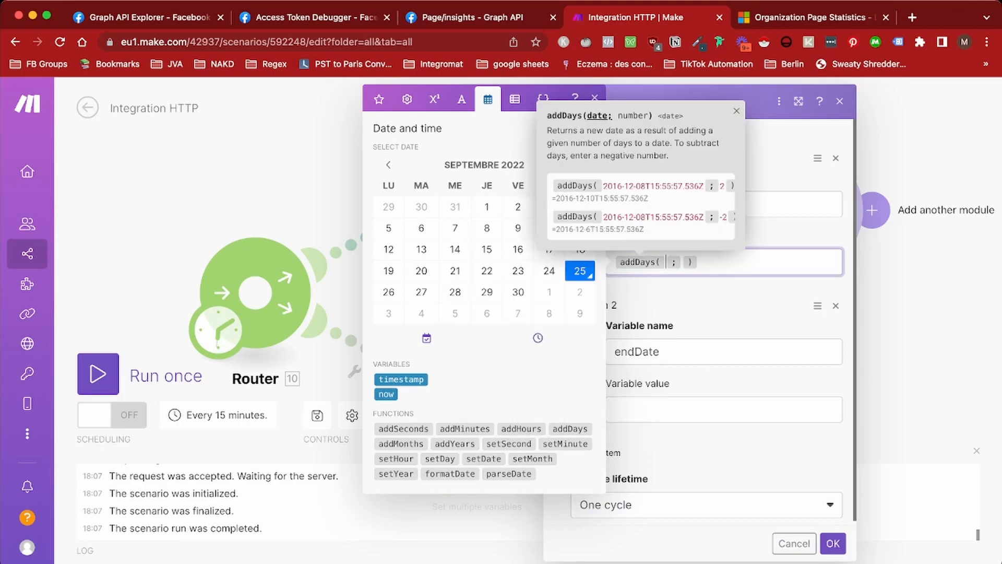
pyautogui.click(387, 394)
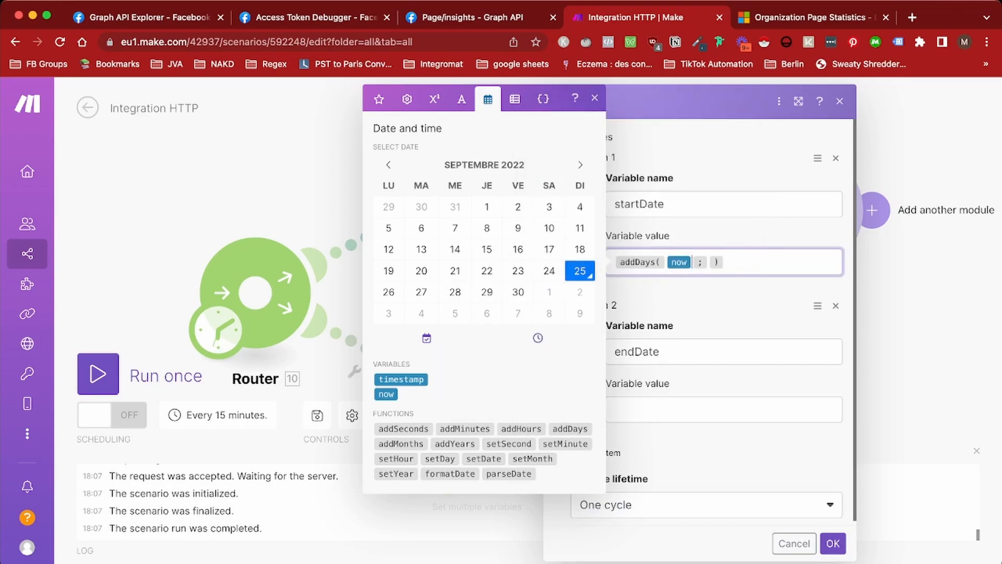
pyautogui.write('-7')
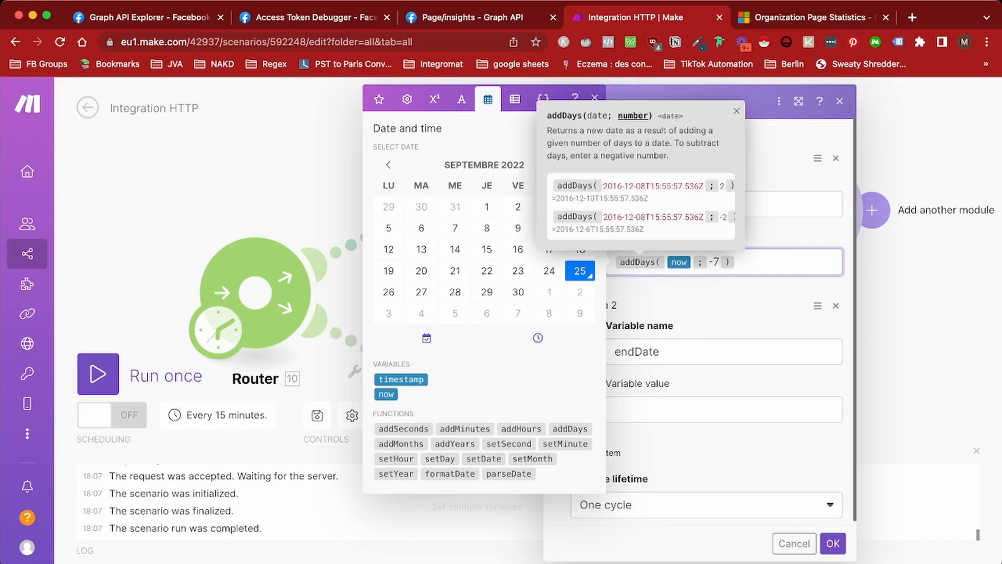
pyautogui.click(615, 262)
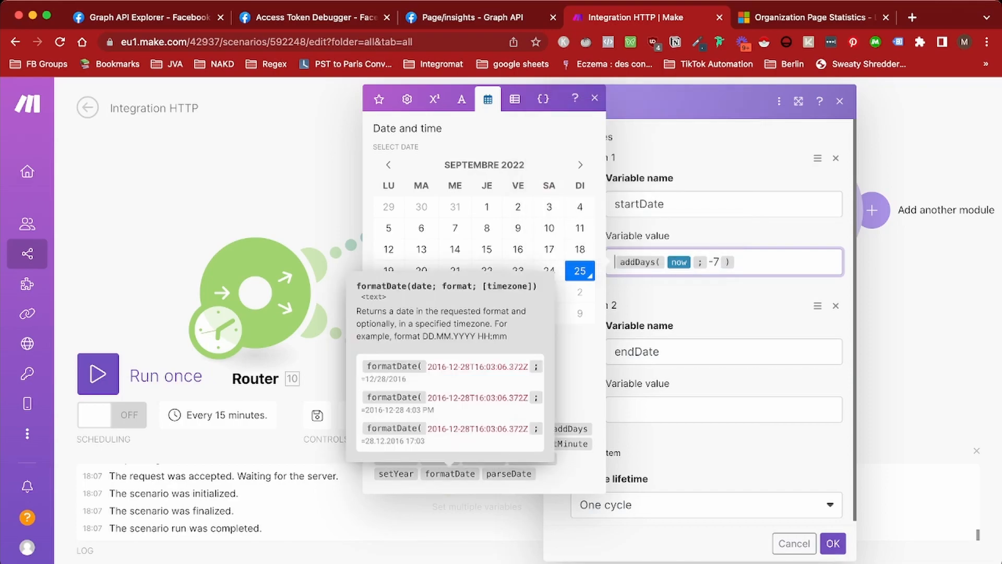
pyautogui.click(450, 473)
pyautogui.press('Delete')
pyautogui.press('Delete')
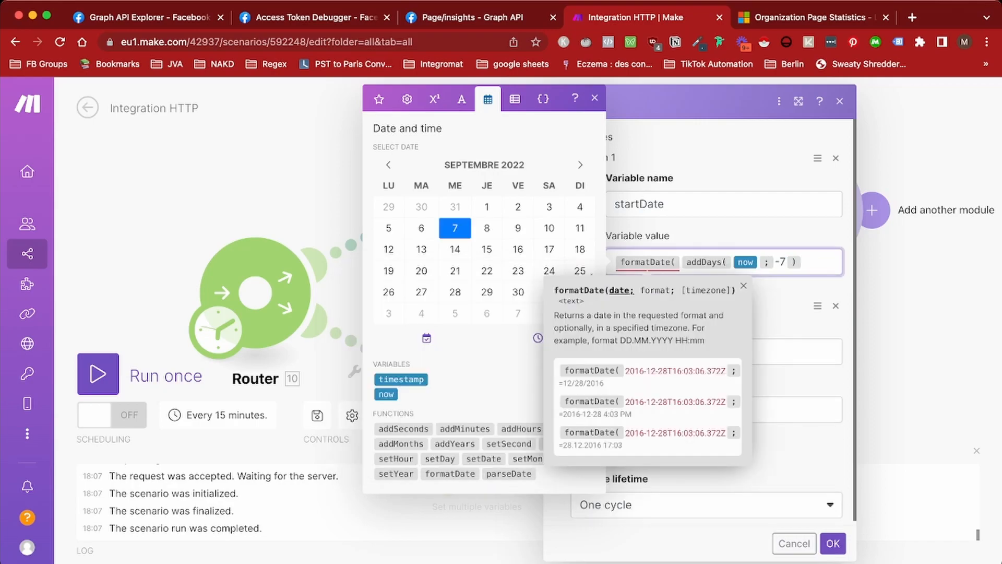
pyautogui.write('; ')
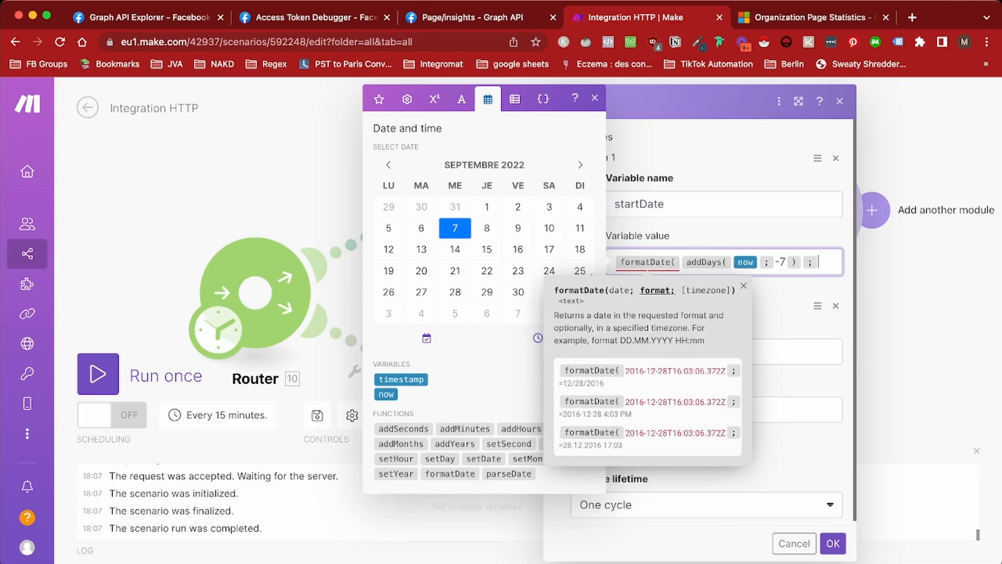
pyautogui.write('x )')
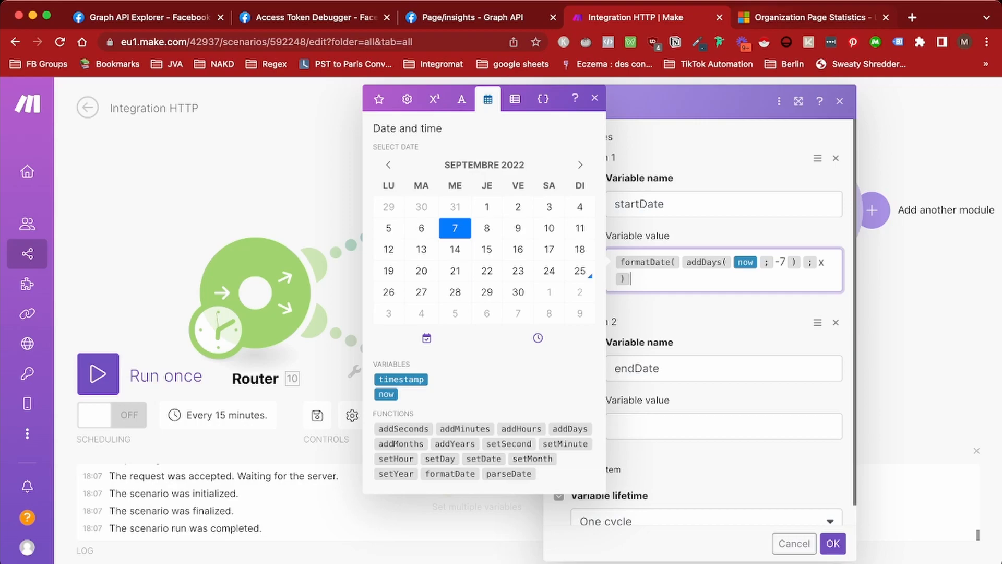
# Copy the expression into endDate with a -1 day offset and confirm the module
pyautogui.press('super+a')
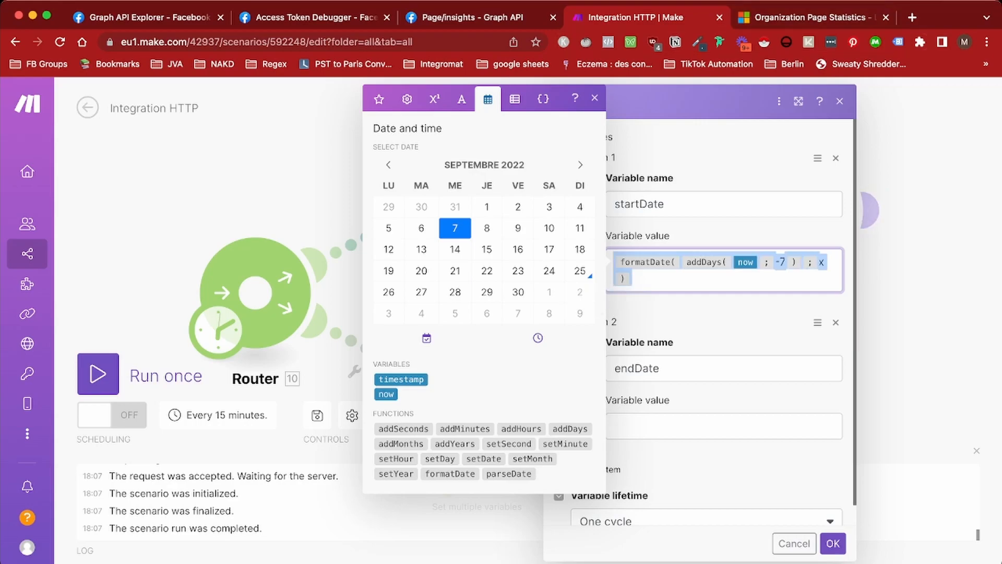
pyautogui.press('Escape')
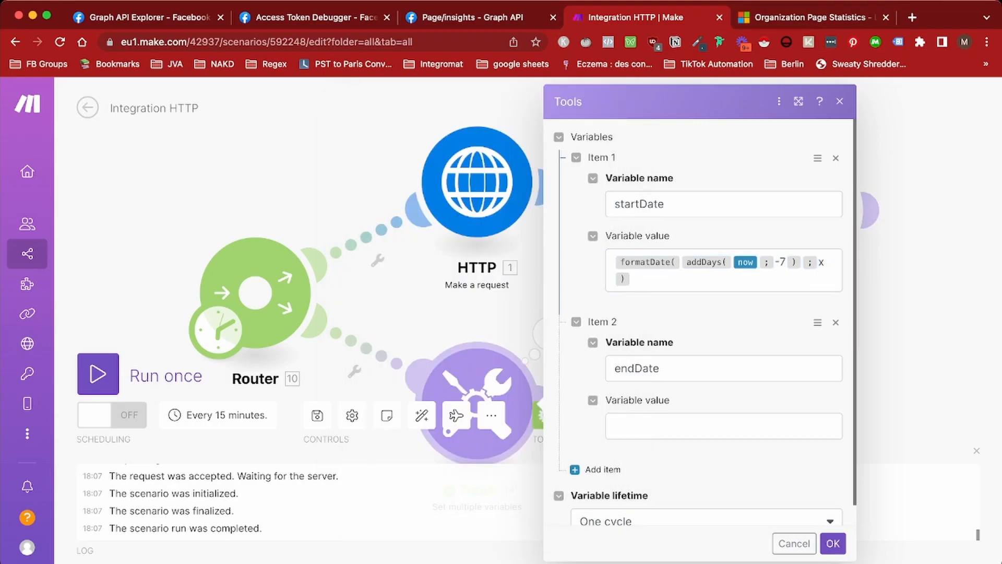
pyautogui.click(616, 262)
pyautogui.press('super+a')
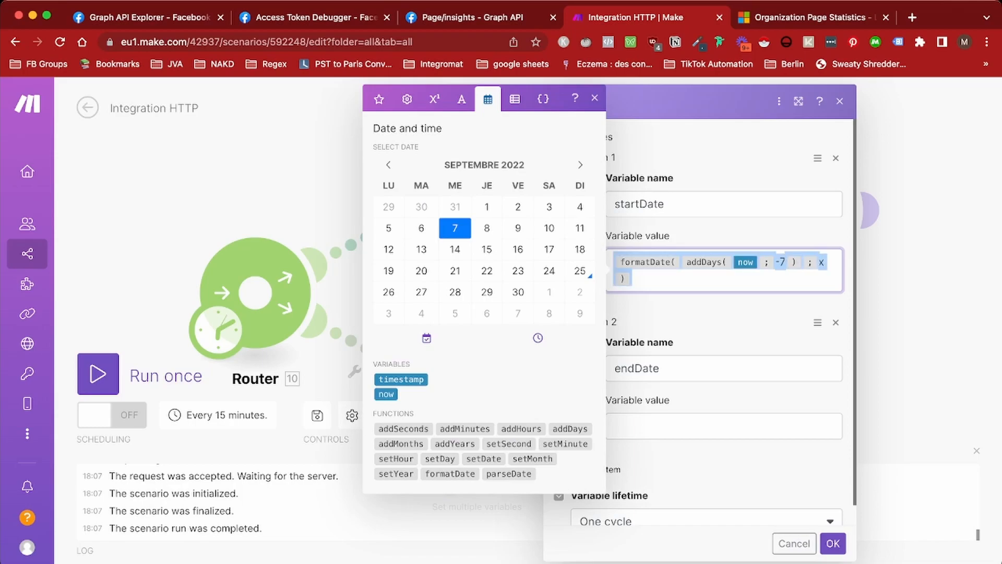
pyautogui.click(723, 426)
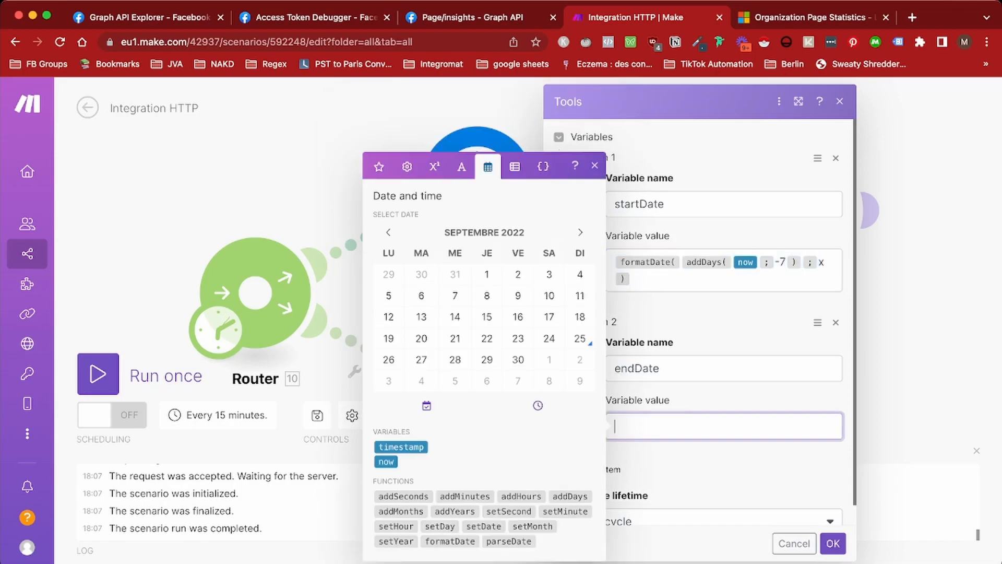
pyautogui.write('formatDate(addDays(now;-7);x)')
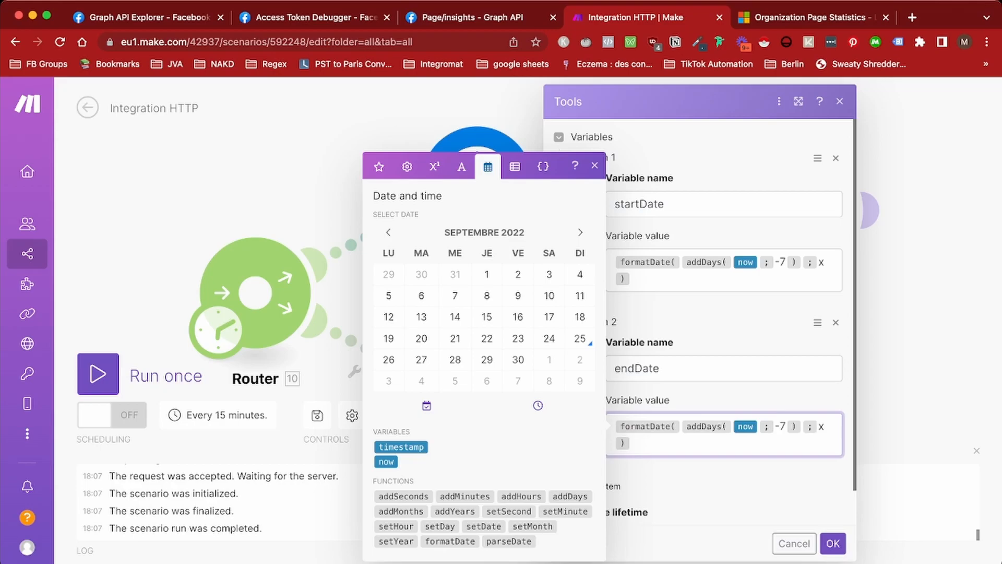
pyautogui.click(787, 427)
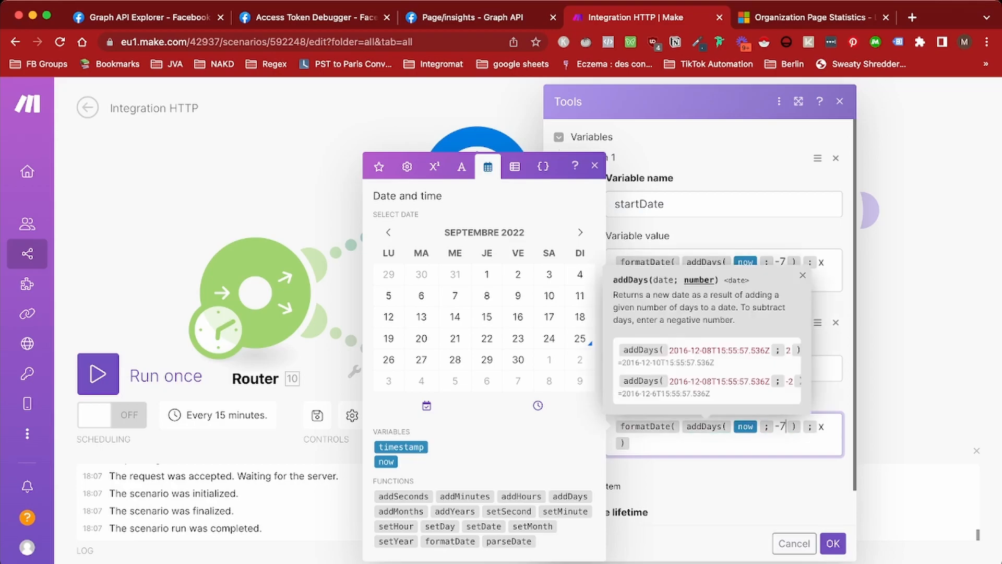
pyautogui.press('BackSpace')
pyautogui.write('1')
pyautogui.click(802, 261)
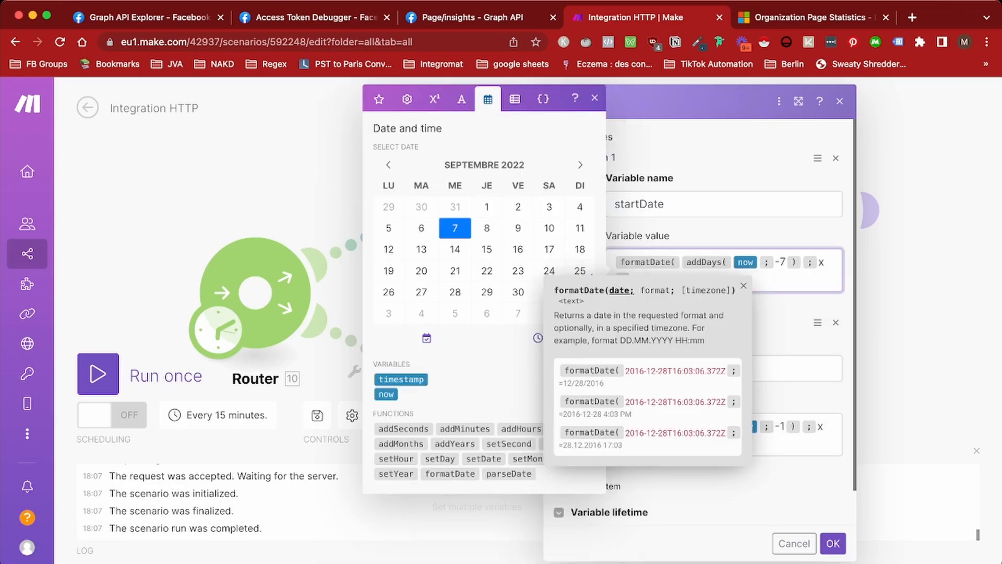
pyautogui.click(799, 443)
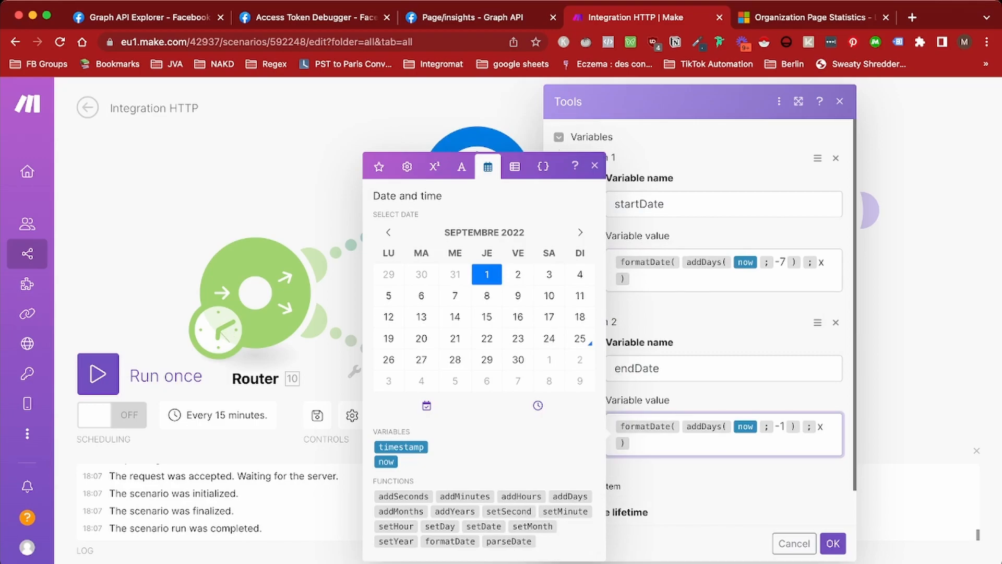
pyautogui.scroll(-1, 705, 313)
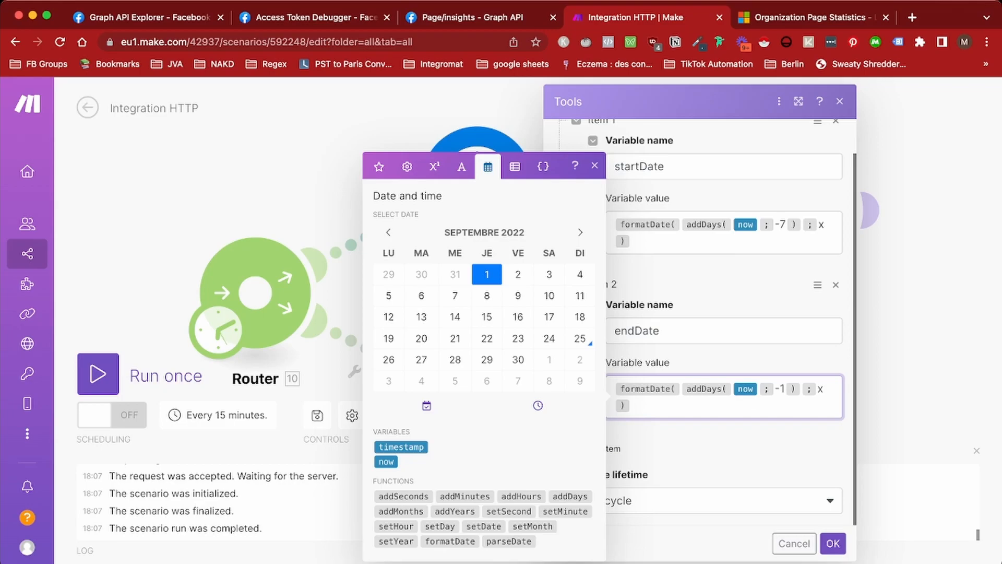
pyautogui.click(833, 543)
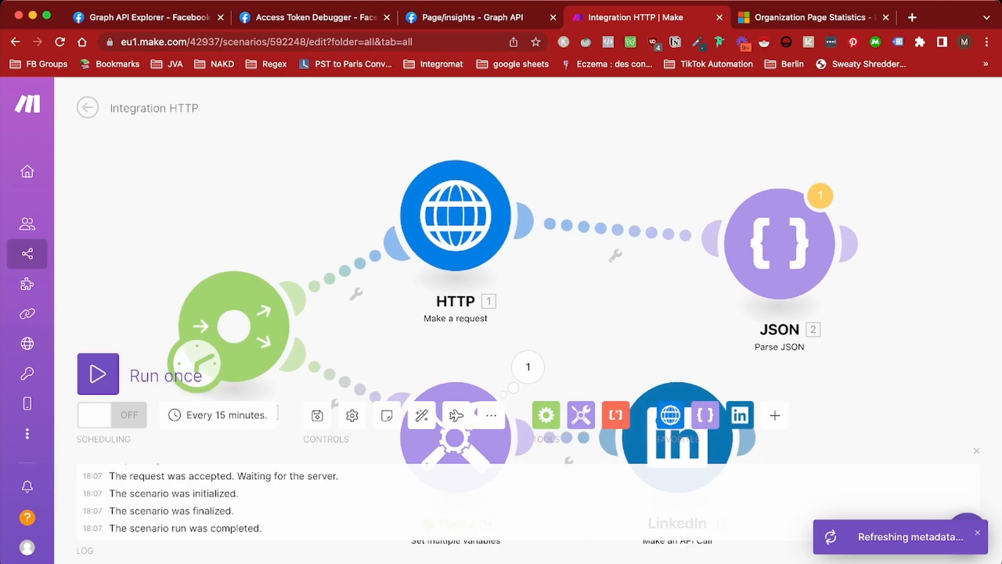
# Append &timeIntervals.timeRange.start= and .end= parameters to the LinkedIn API call URL
pyautogui.click(572, 385)
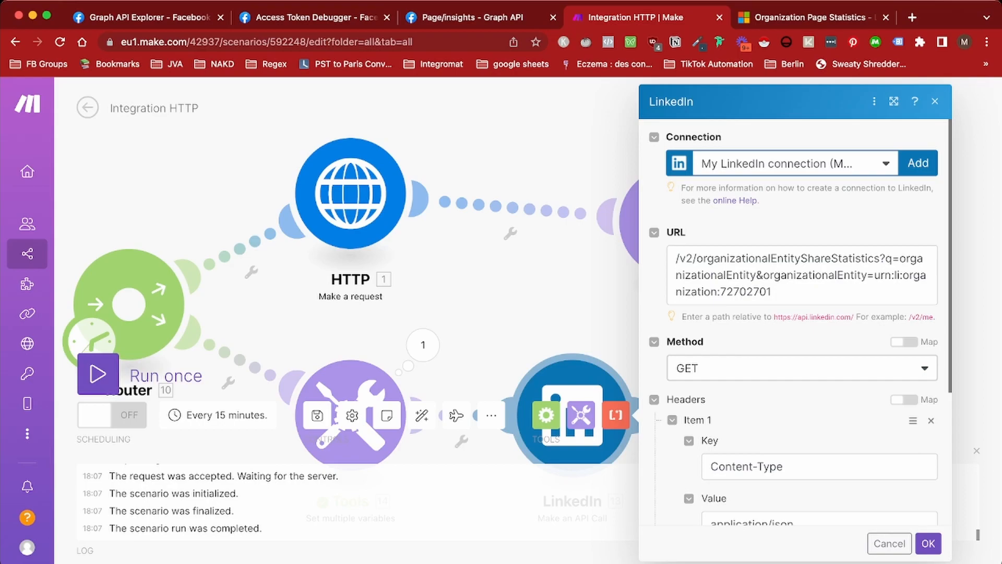
pyautogui.click(772, 292)
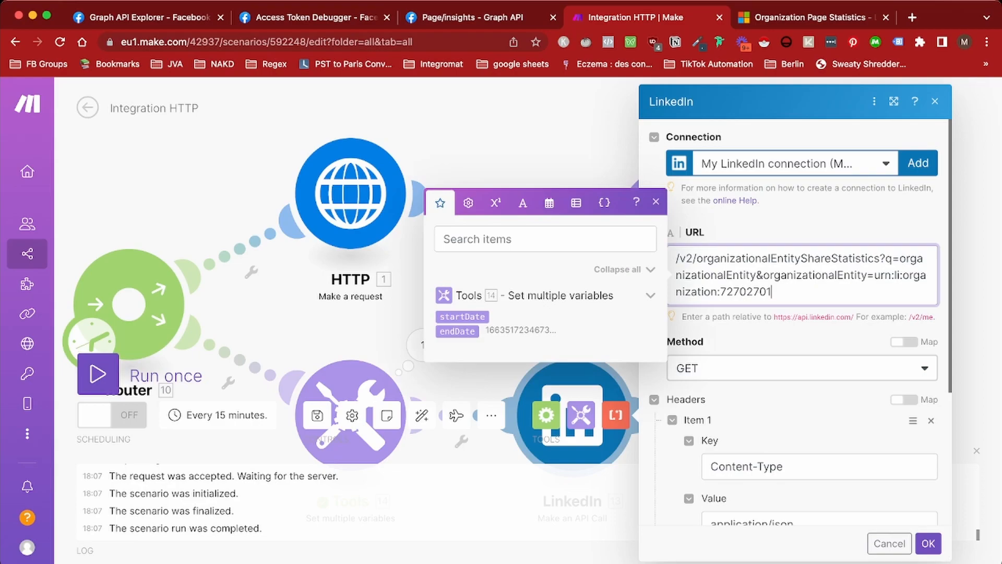
pyautogui.press('Escape')
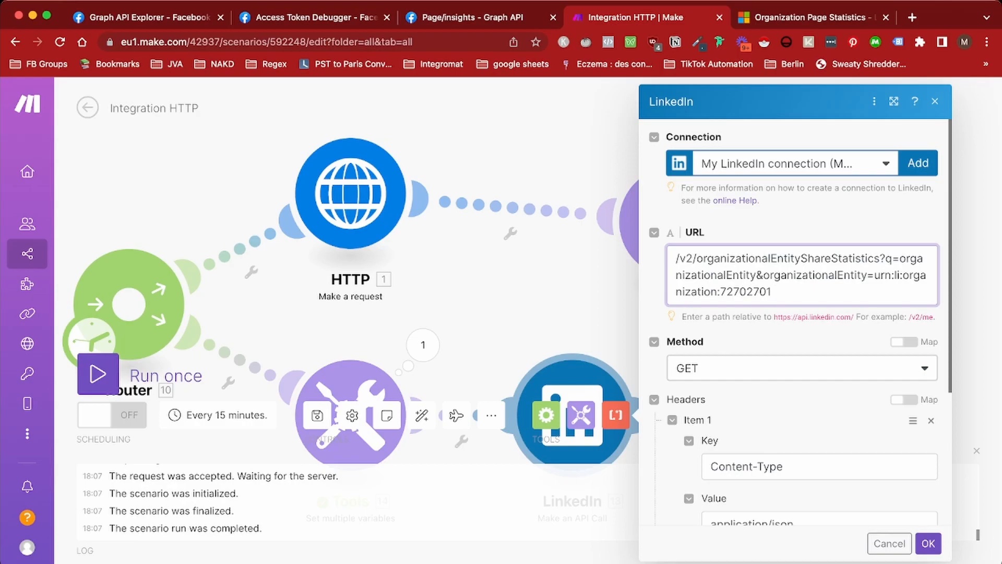
pyautogui.press('super+Tab')
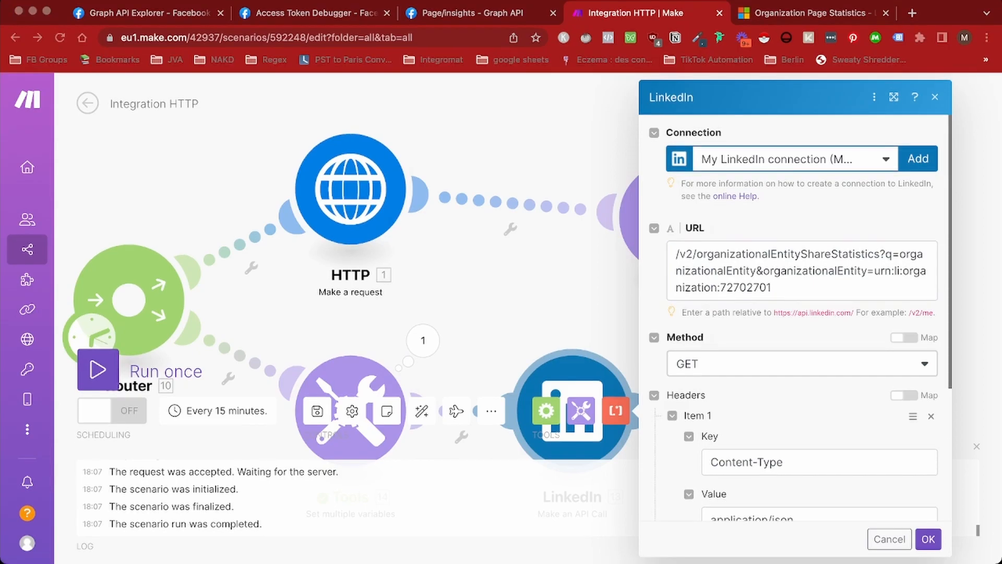
pyautogui.press('super+Tab')
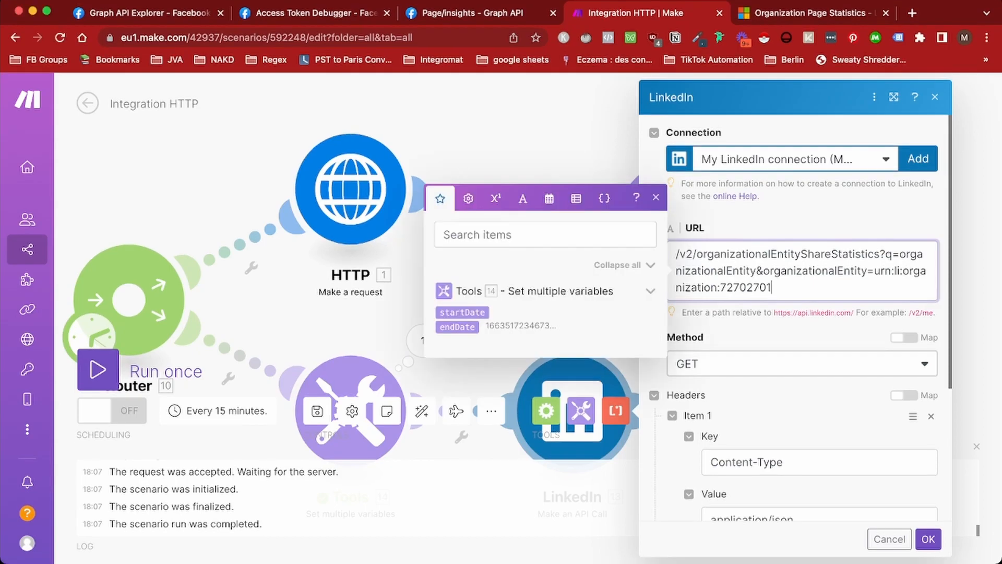
pyautogui.write('&timeIntervals.timeRange.start=&timeIntervals.timeRange.end=')
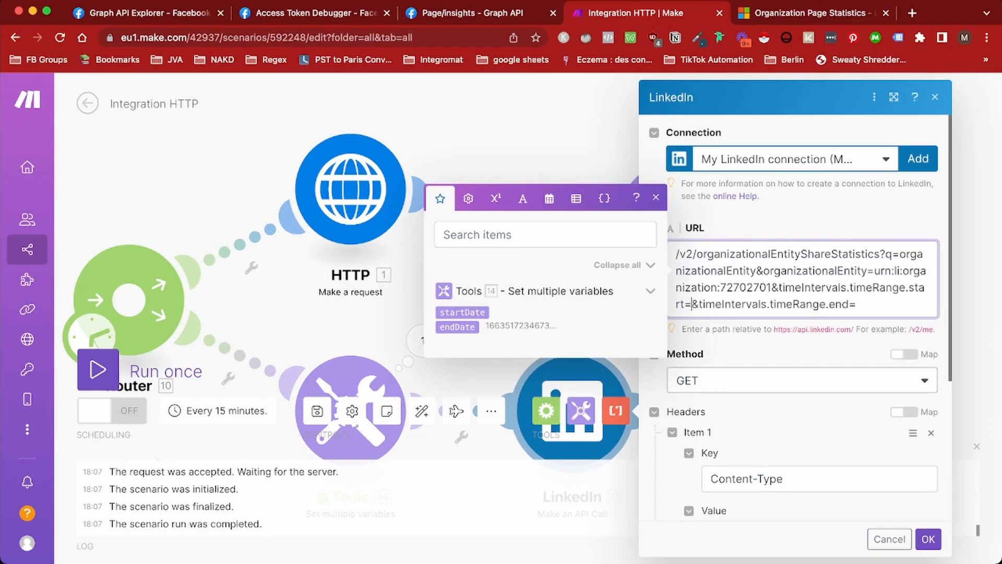
# Map startDate after start= and endDate after end=, then save the module
pyautogui.click(462, 312)
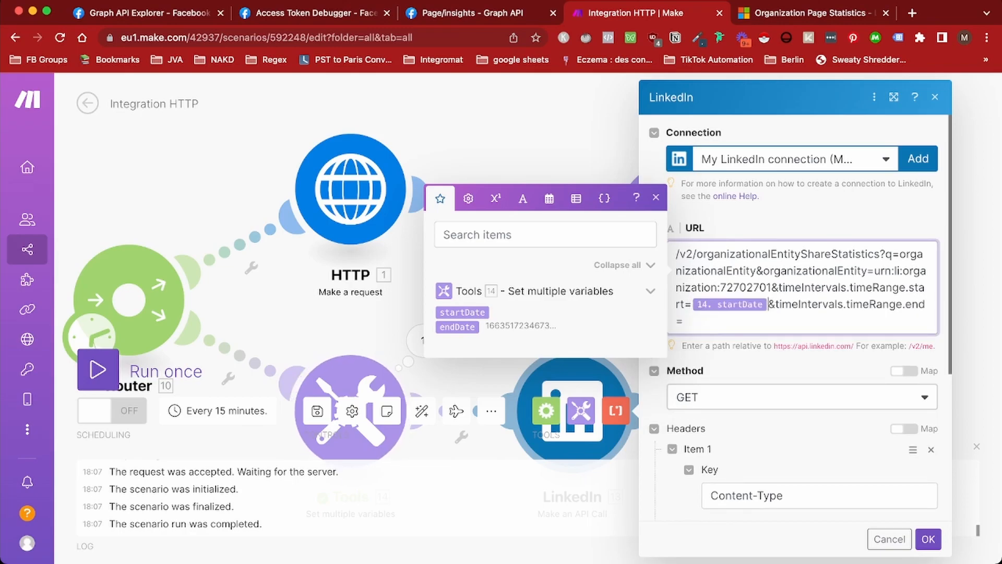
pyautogui.click(683, 321)
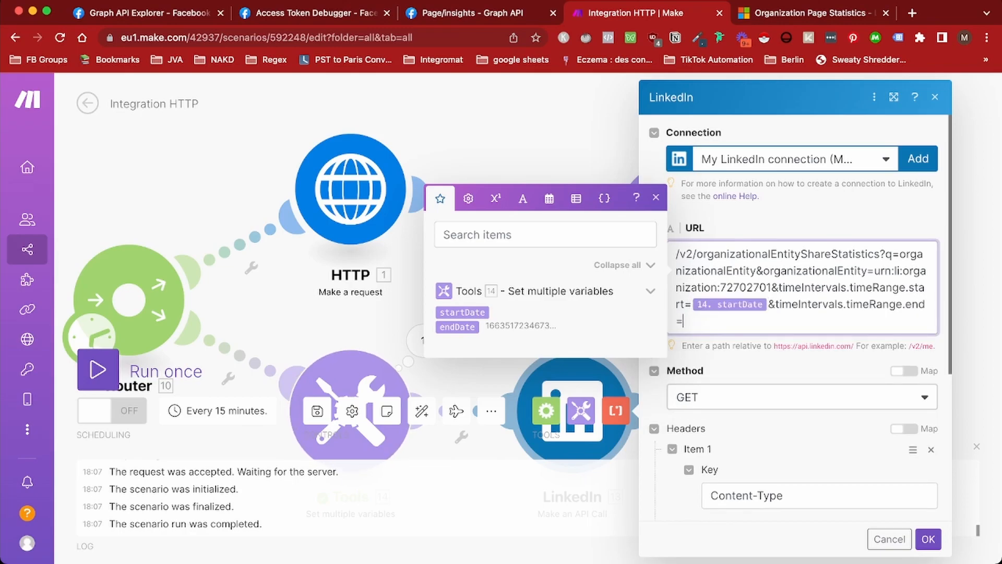
pyautogui.click(457, 327)
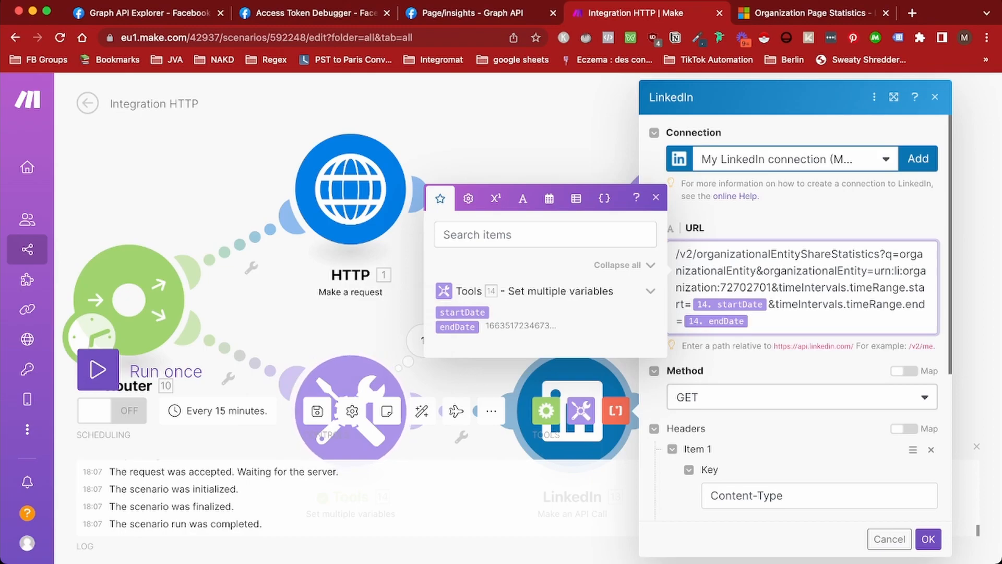
pyautogui.scroll(-5, 796, 318)
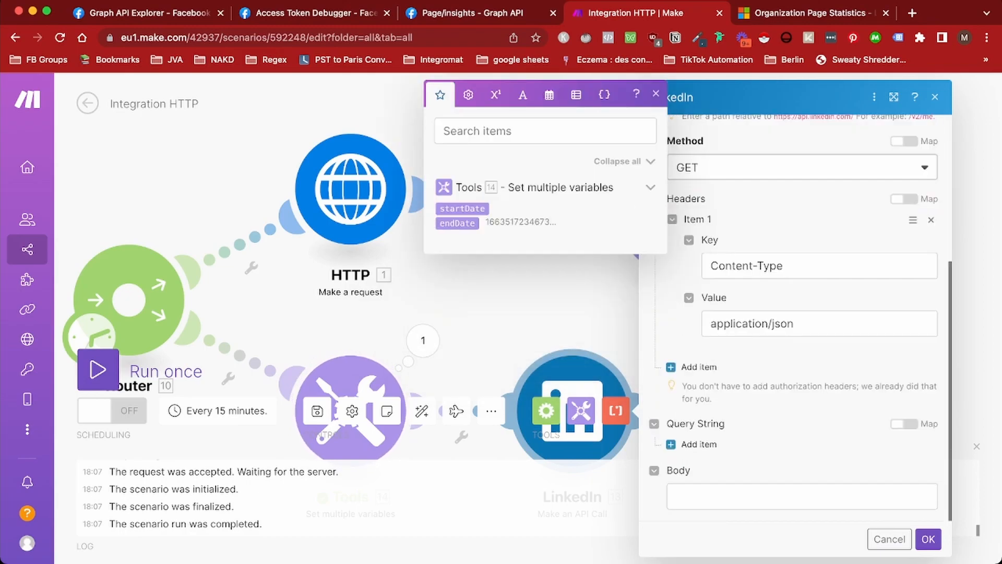
pyautogui.scroll(5, 796, 318)
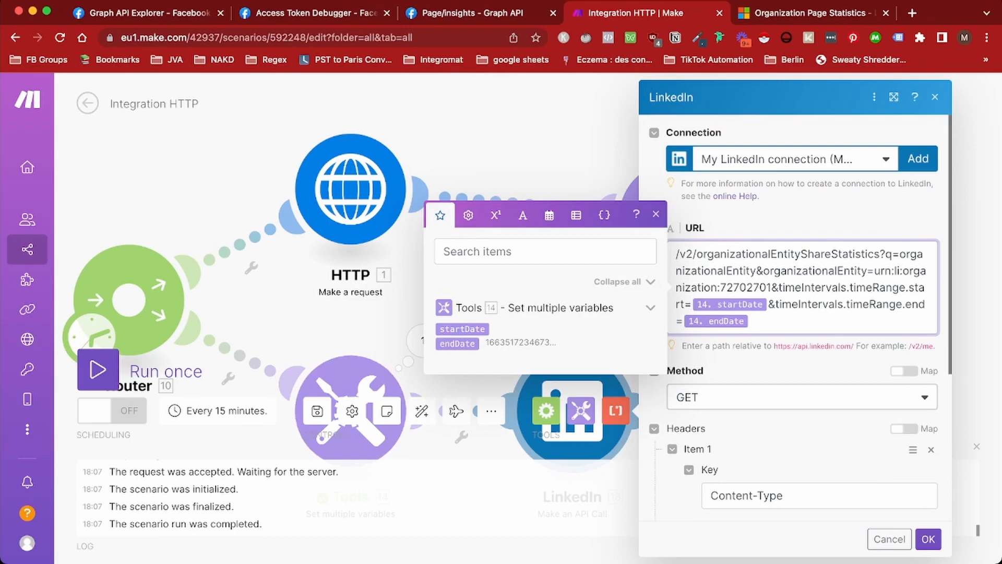
pyautogui.scroll(-4, 796, 318)
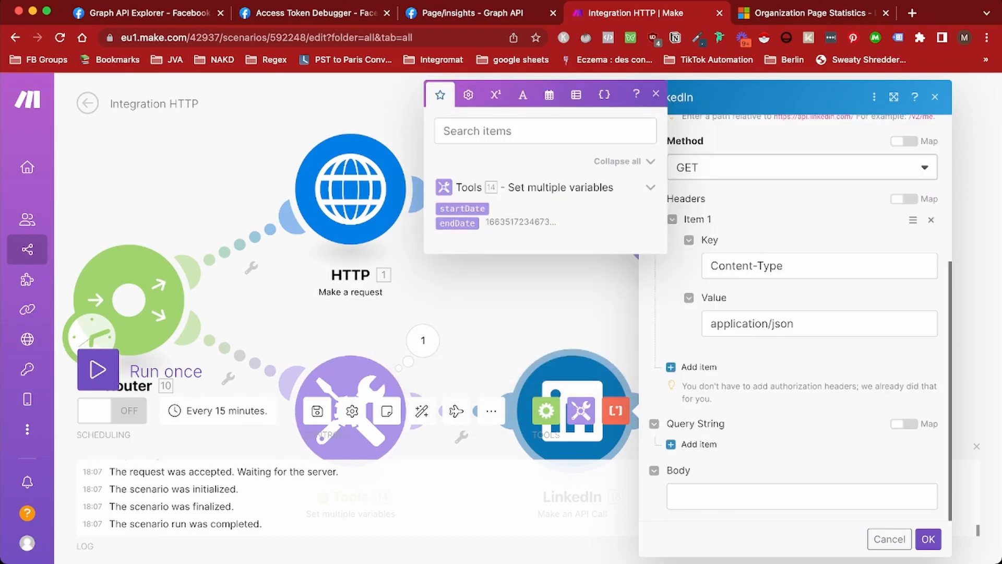
pyautogui.click(928, 538)
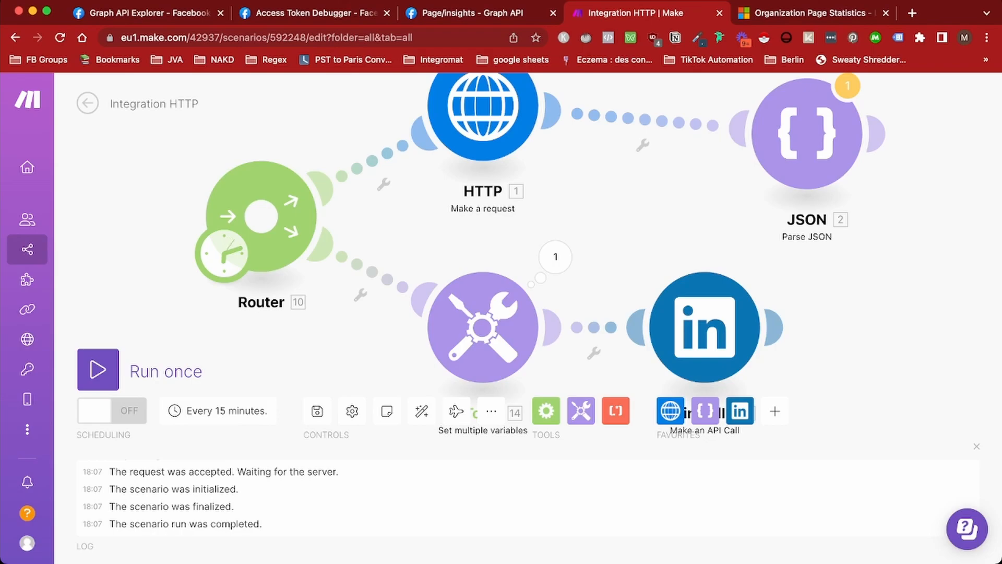
# Load the Social media dashboard sheet and inspect column C cells, including C1's Substitute formula
pyautogui.click(912, 13)
pyautogui.press('super+v')
pyautogui.press('Return')
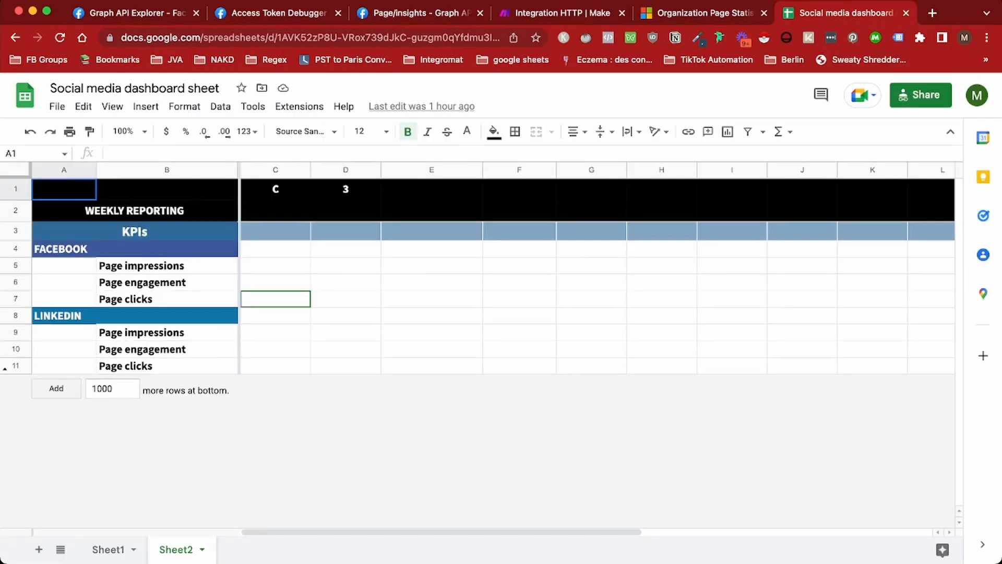
pyautogui.click(276, 283)
pyautogui.click(276, 300)
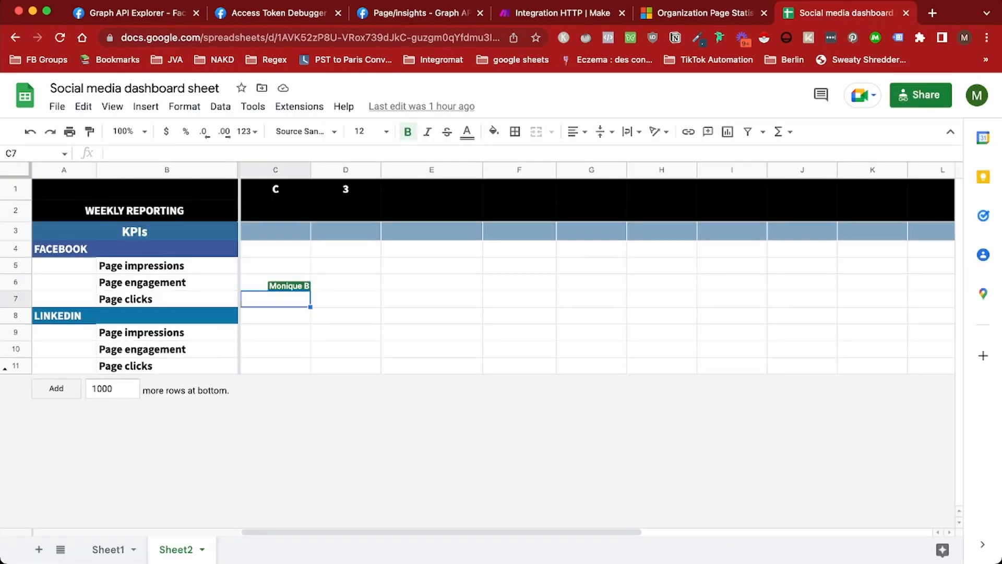
pyautogui.click(275, 365)
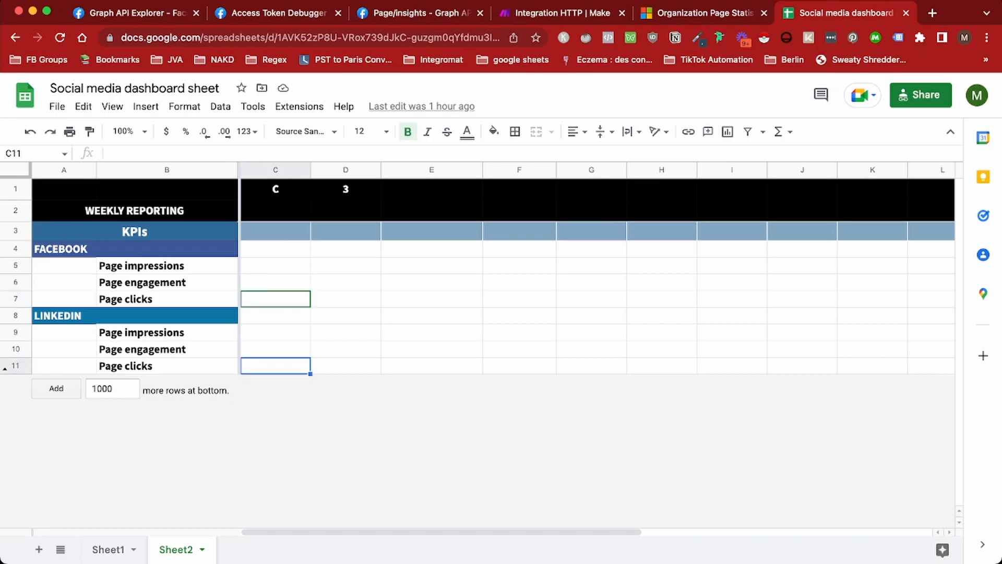
pyautogui.click(276, 190)
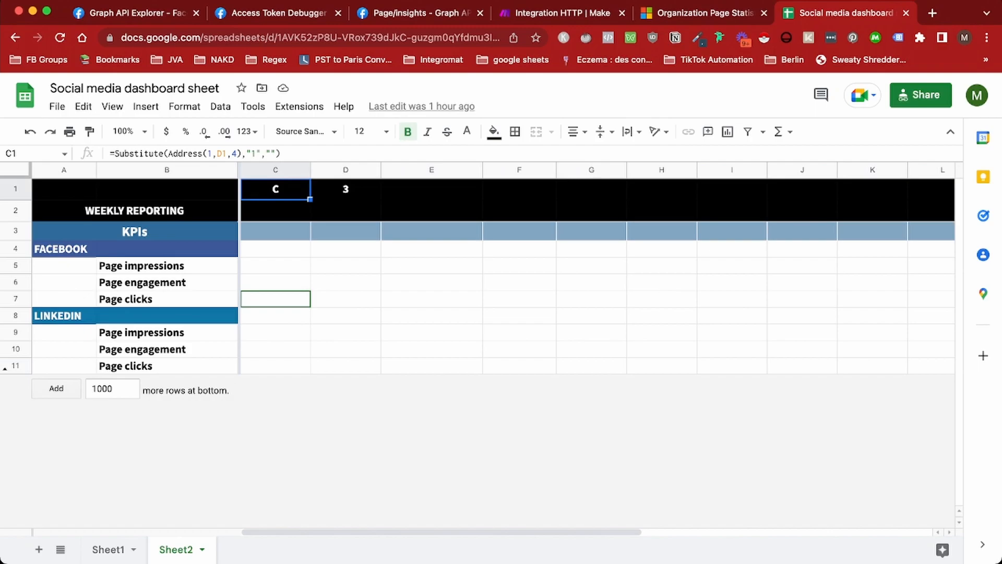
pyautogui.click(276, 210)
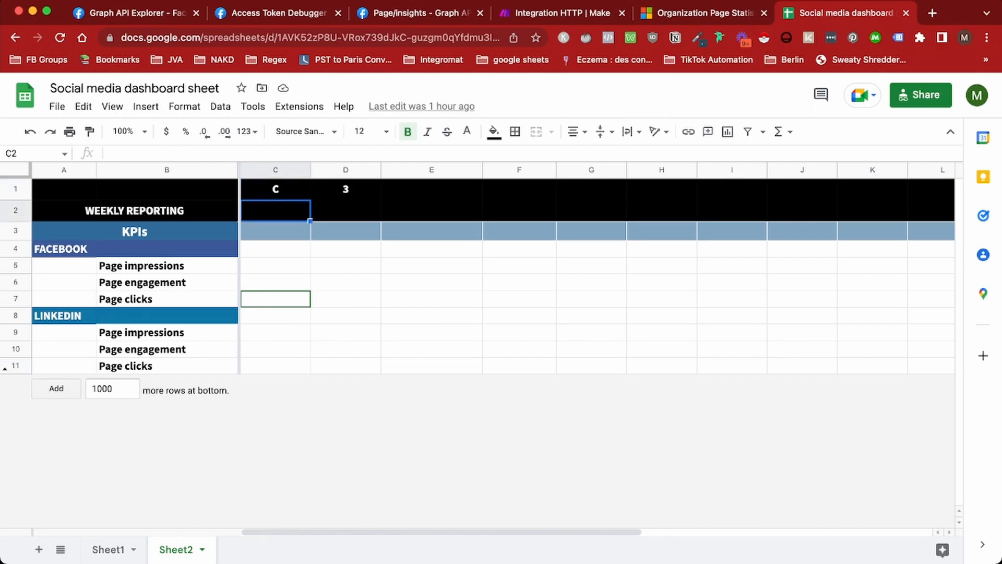
pyautogui.click(276, 190)
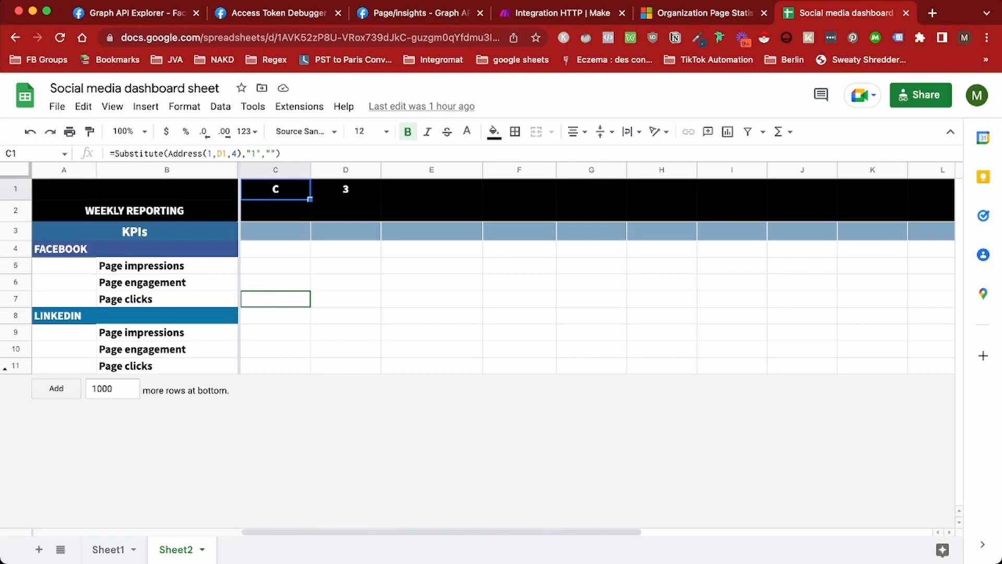
# Test the date 09/09 in cell C3, then clear it
pyautogui.click(275, 231)
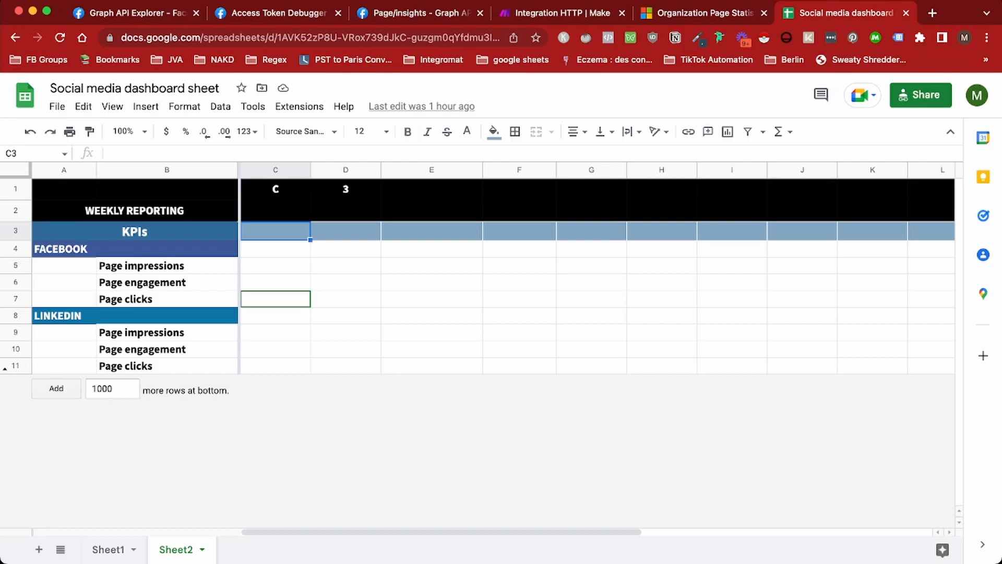
pyautogui.write('09/09')
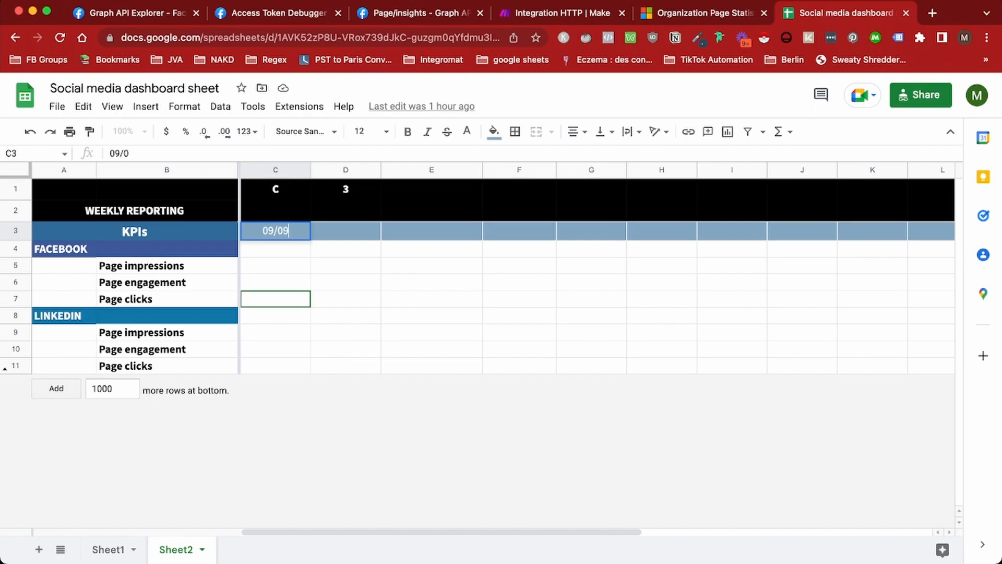
pyautogui.press('Return')
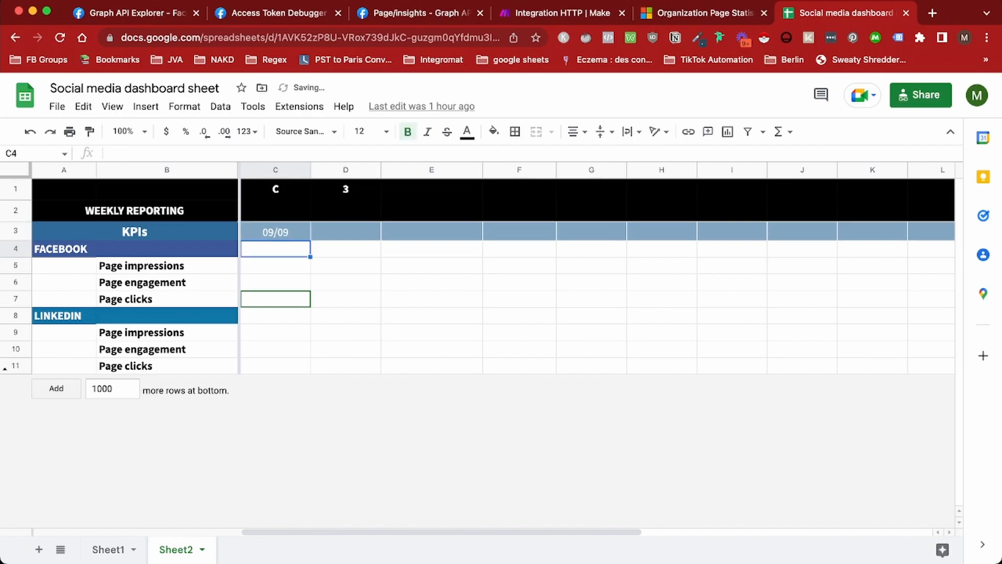
pyautogui.press('Up')
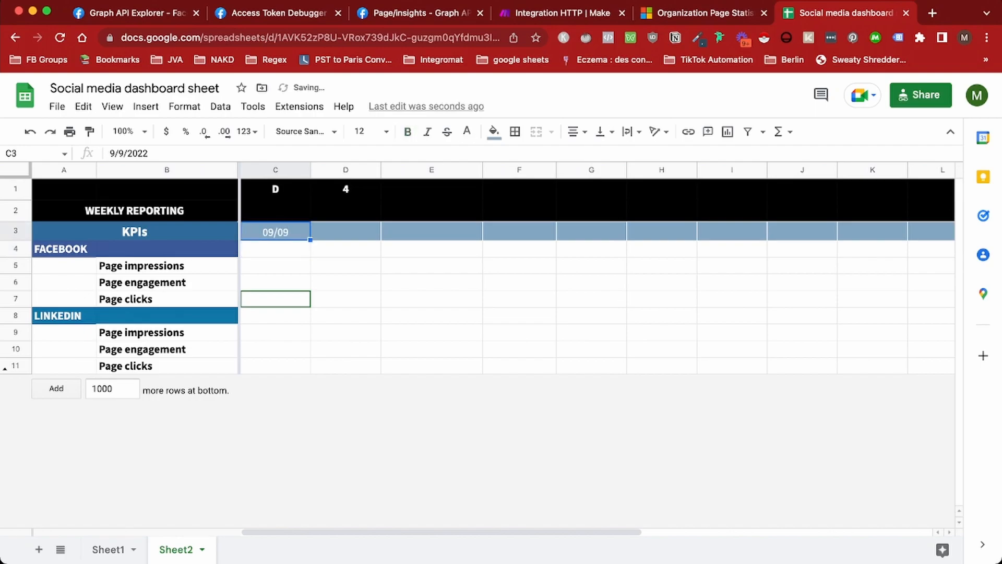
pyautogui.press('Delete')
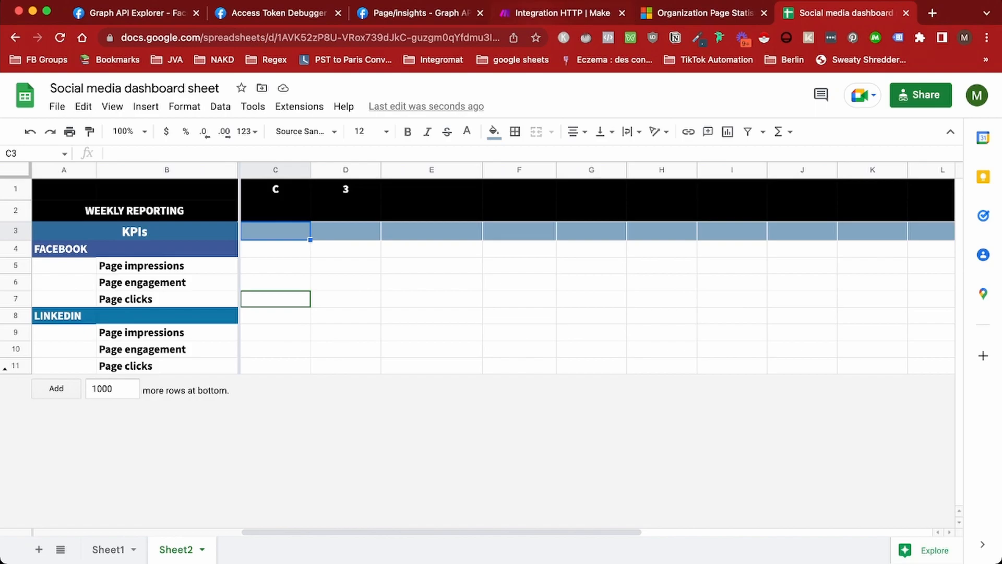
# Review the metric cells C4:C11 and C1's formula, then go back to the Make scenario
pyautogui.moveTo(276, 265); pyautogui.dragTo(591, 266)
pyautogui.click(432, 299)
pyautogui.moveTo(276, 249); pyautogui.dragTo(275, 366)
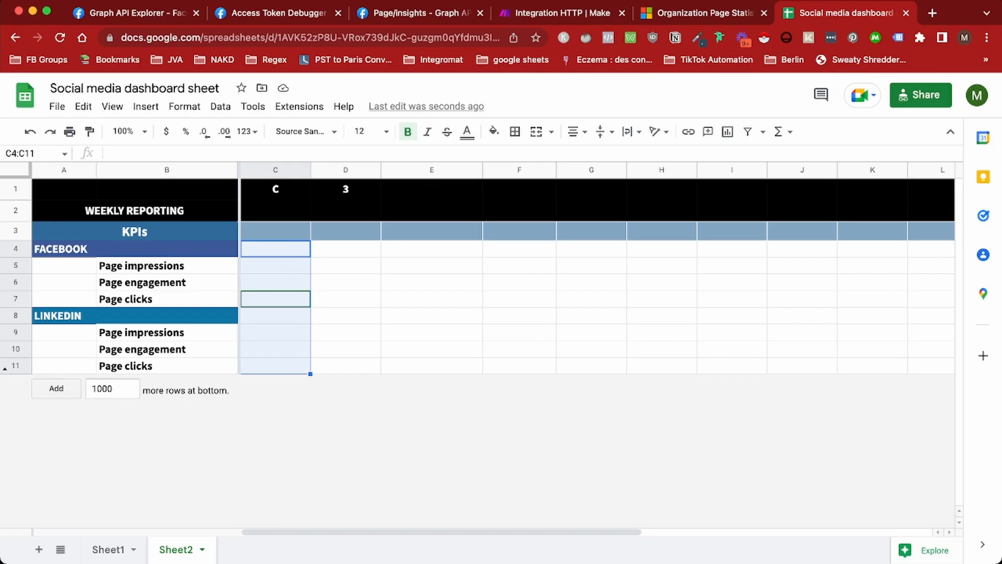
pyautogui.click(275, 190)
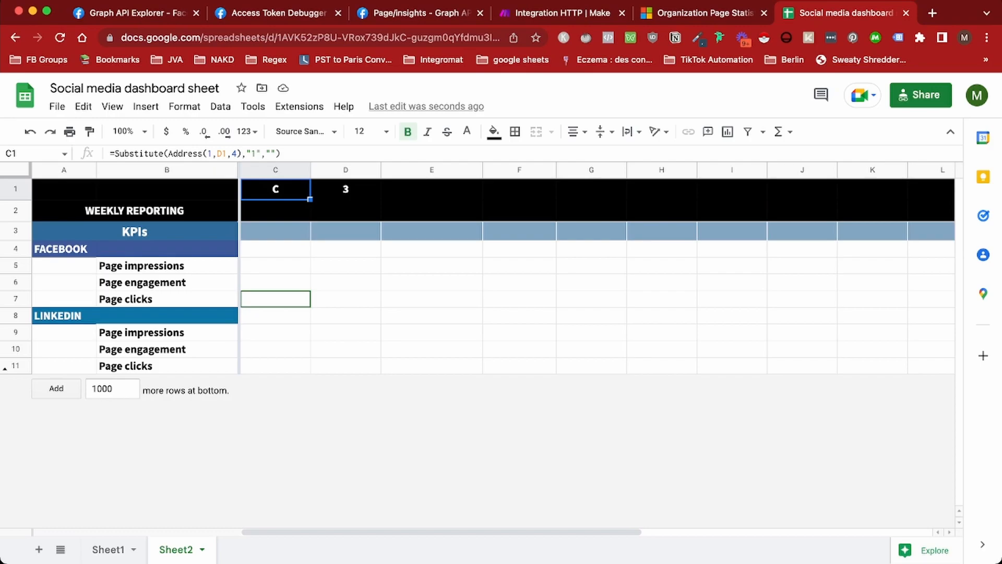
pyautogui.click(276, 282)
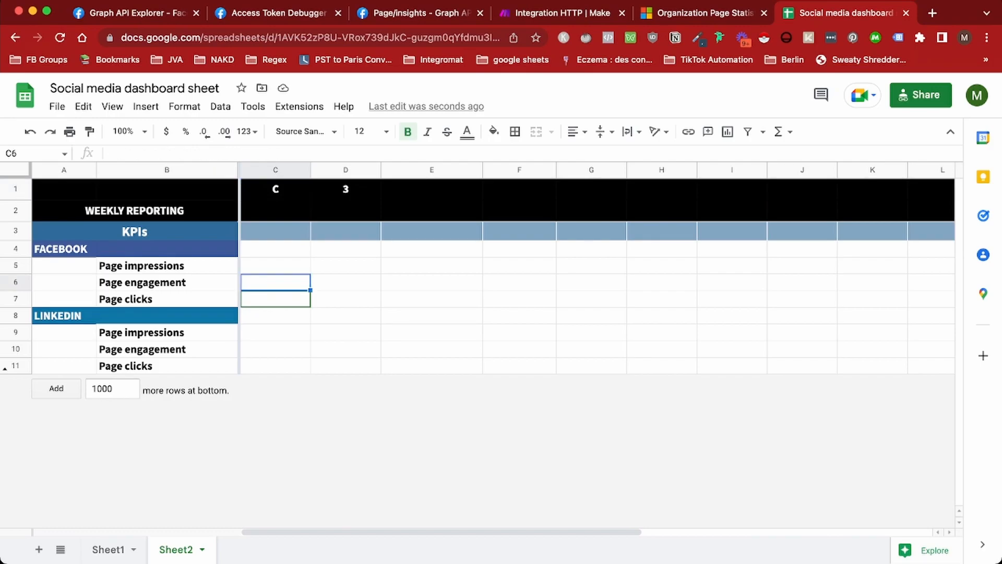
pyautogui.moveTo(275, 249); pyautogui.dragTo(275, 366)
pyautogui.click(275, 332)
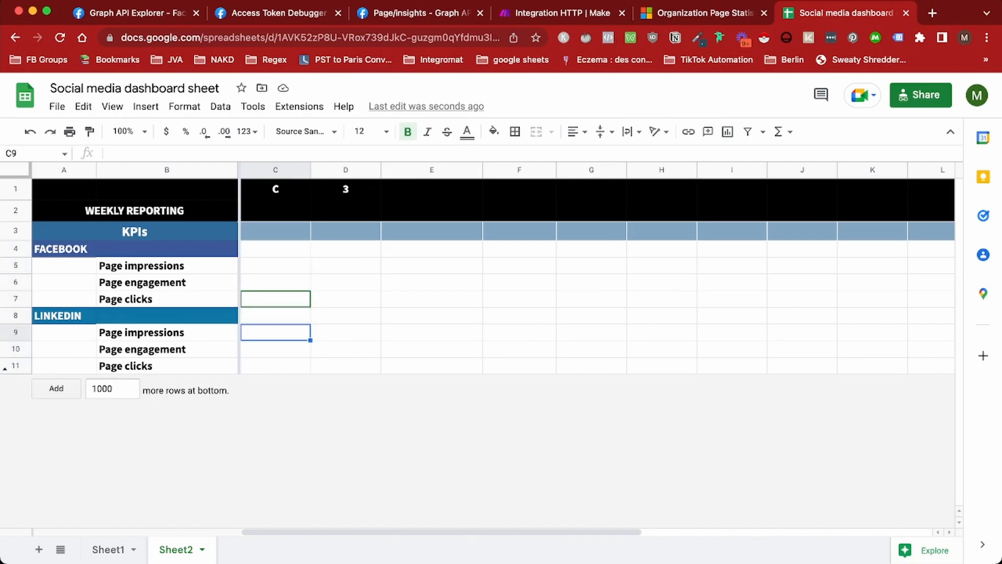
pyautogui.click(562, 13)
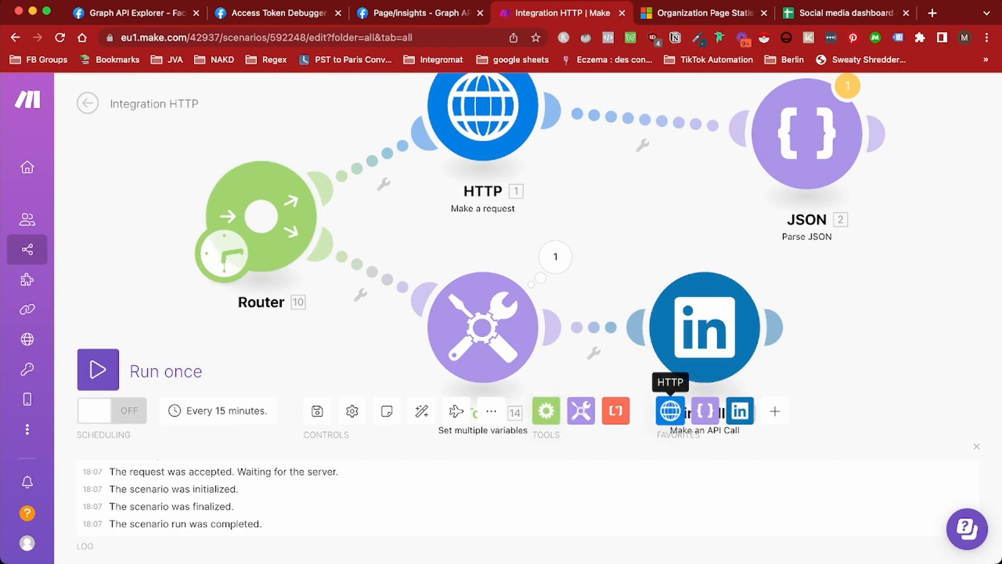
# Add a Google Sheets Get Range Values module and place it in front of the Router
pyautogui.click(775, 411)
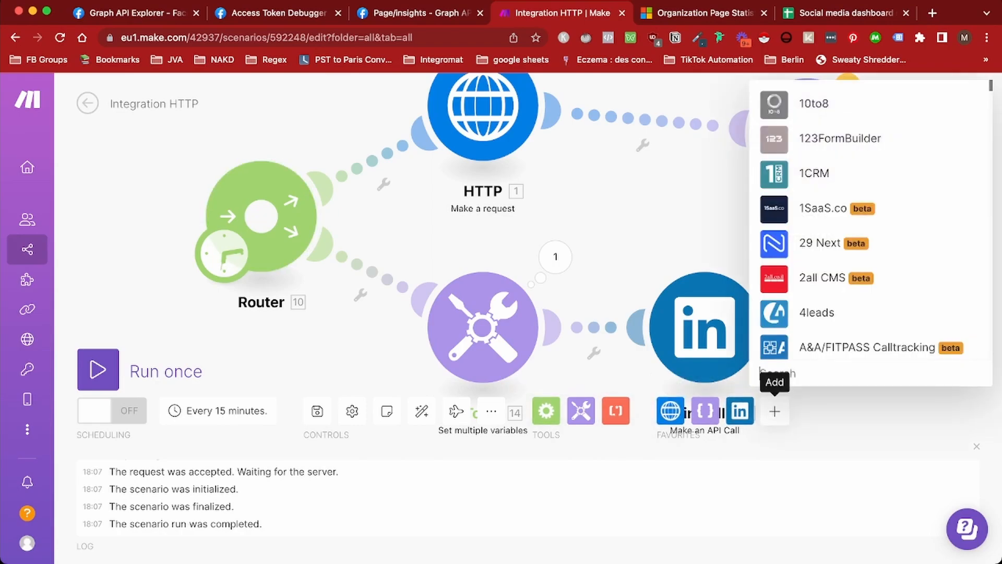
pyautogui.write('get range v')
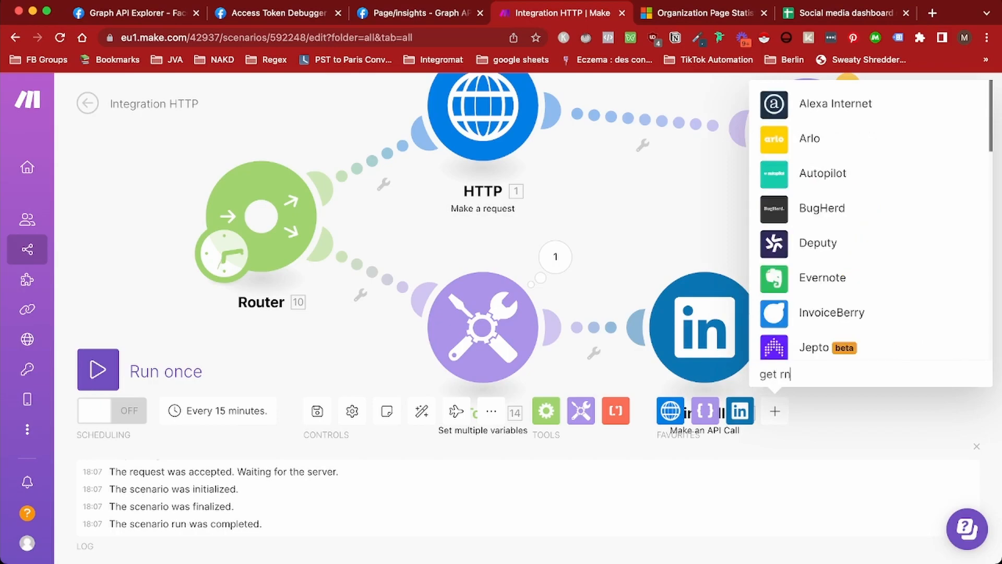
pyautogui.write('alues')
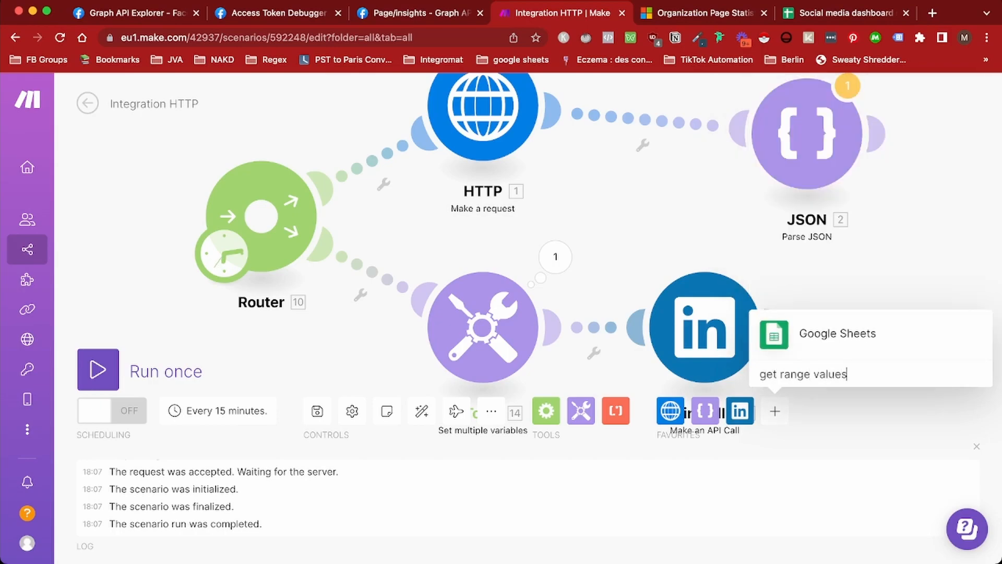
pyautogui.press('Return')
pyautogui.scroll(-2, 875, 229)
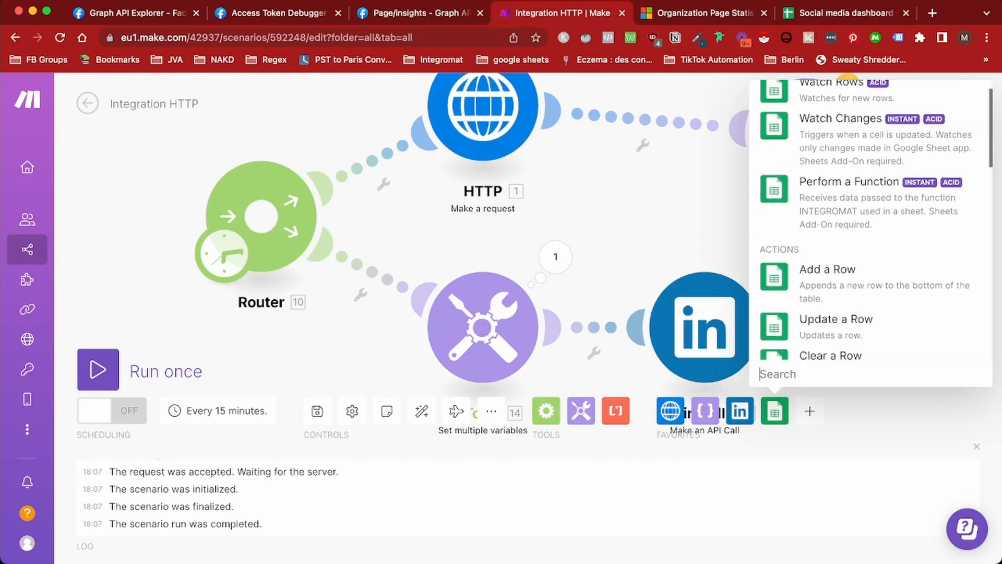
pyautogui.write('get range')
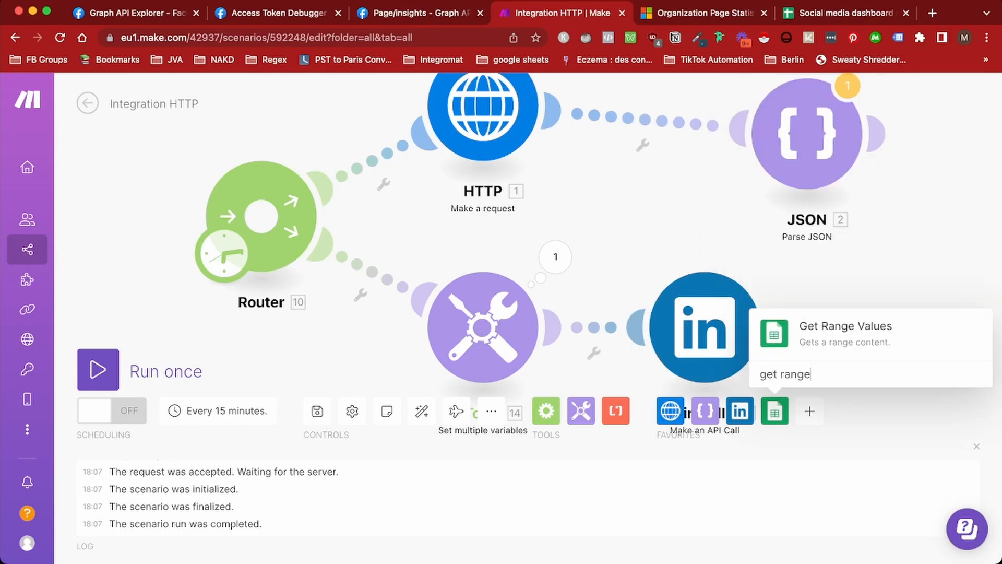
pyautogui.press('Return')
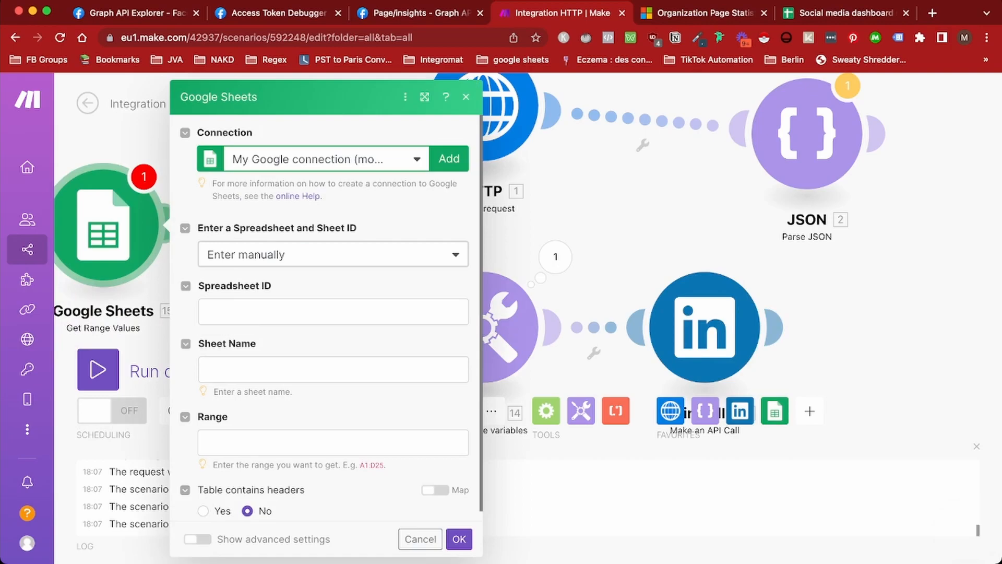
pyautogui.press('Escape')
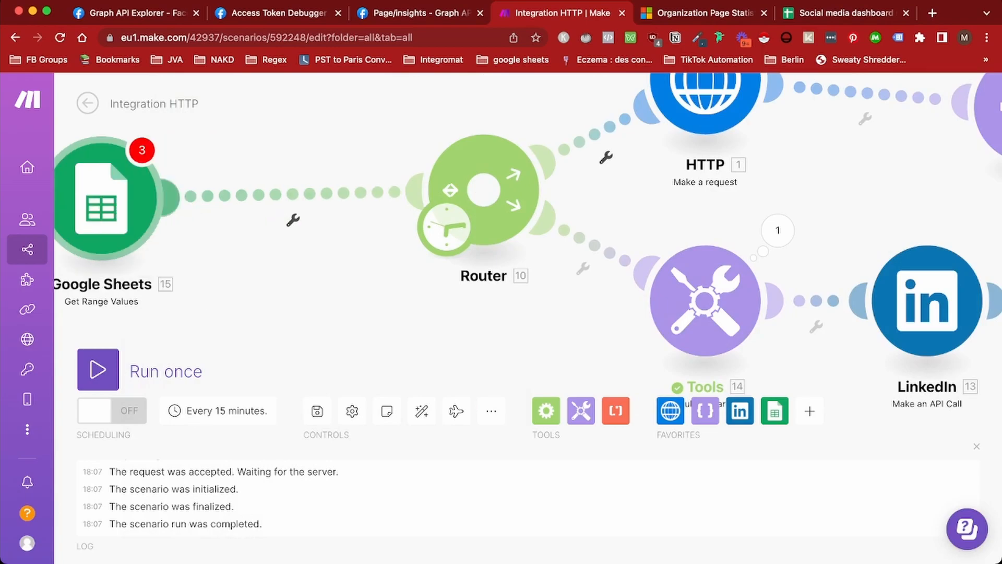
pyautogui.moveTo(97, 197); pyautogui.dragTo(305, 203)
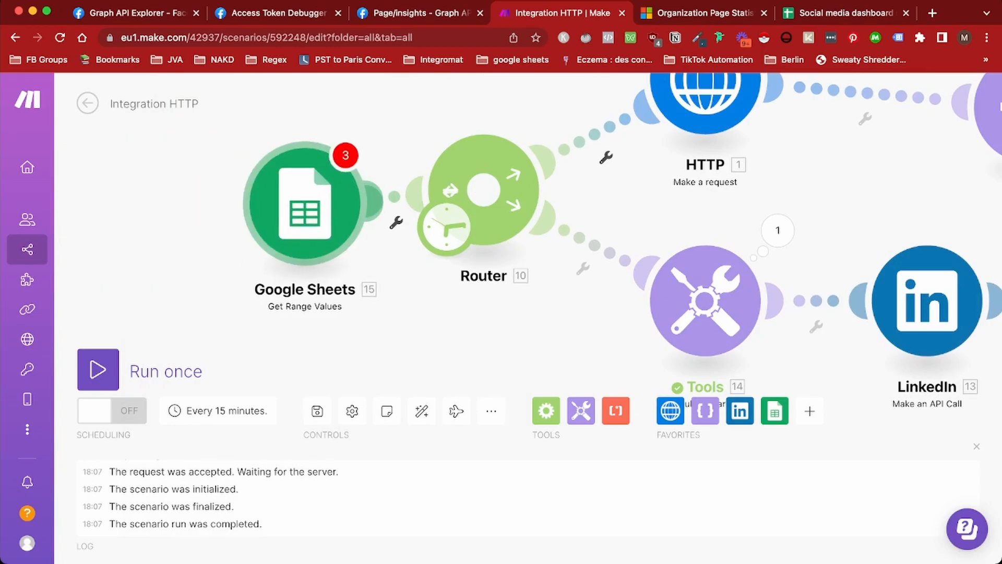
pyautogui.click(305, 203)
# Set the module to read the Social media dashboard sheet, Sheet2
pyautogui.click(535, 254)
pyautogui.click(453, 301)
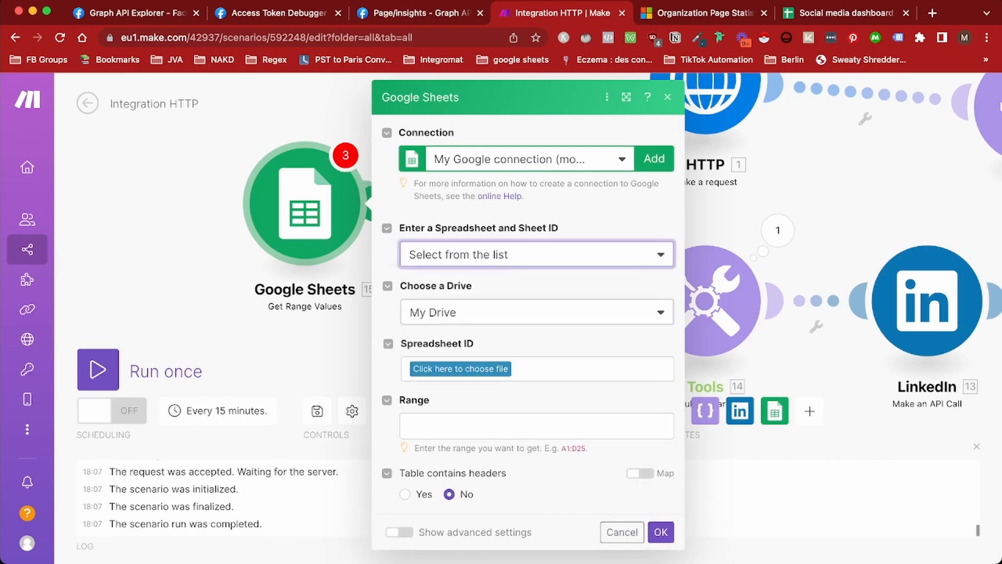
pyautogui.click(461, 368)
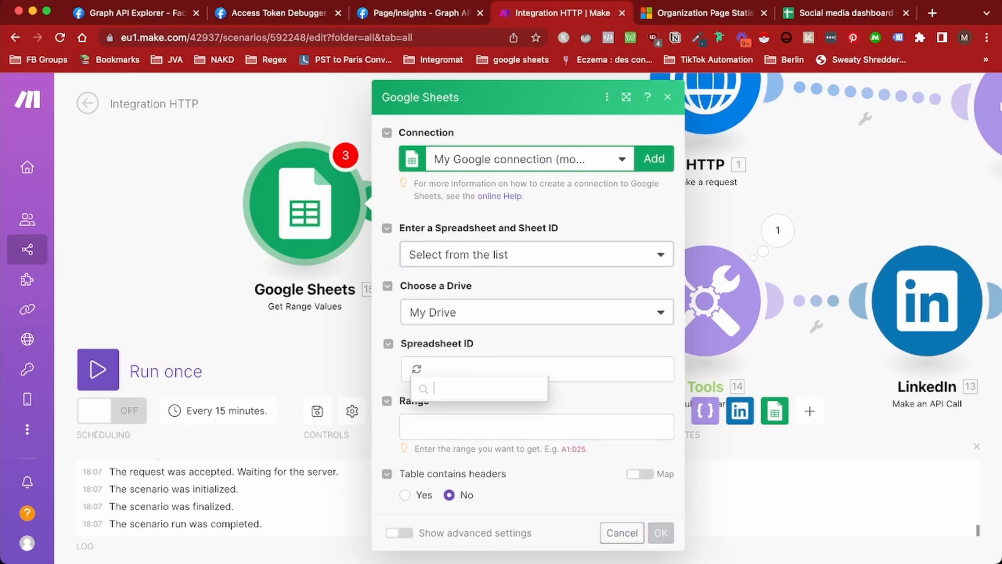
pyautogui.click(458, 443)
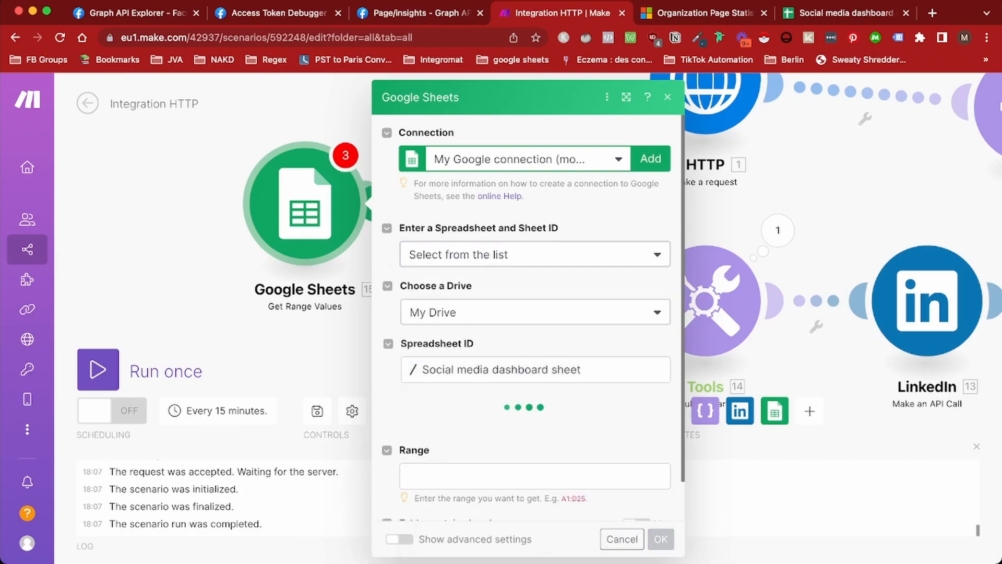
pyautogui.click(528, 427)
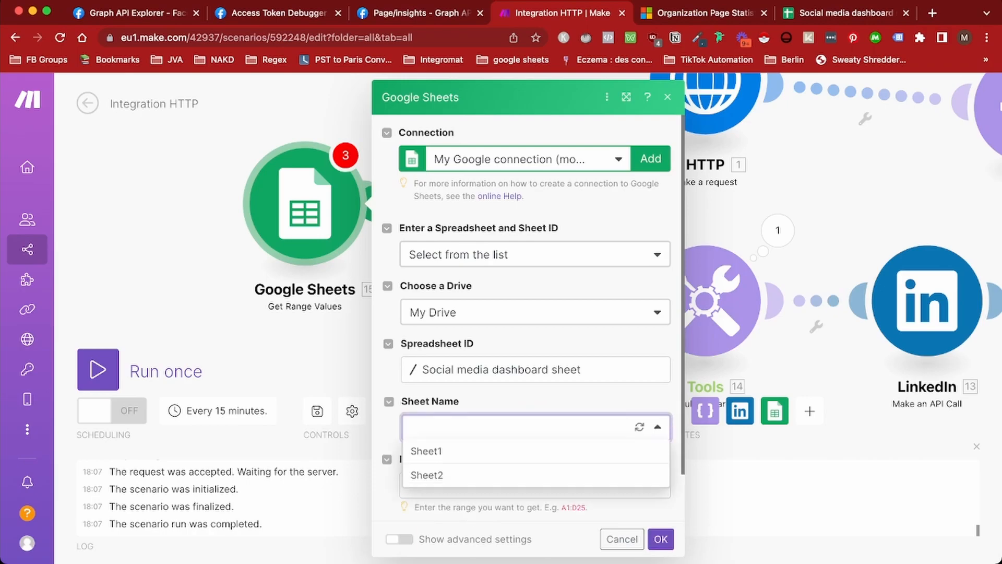
pyautogui.click(469, 475)
pyautogui.scroll(-2, 490, 459)
pyautogui.click(501, 433)
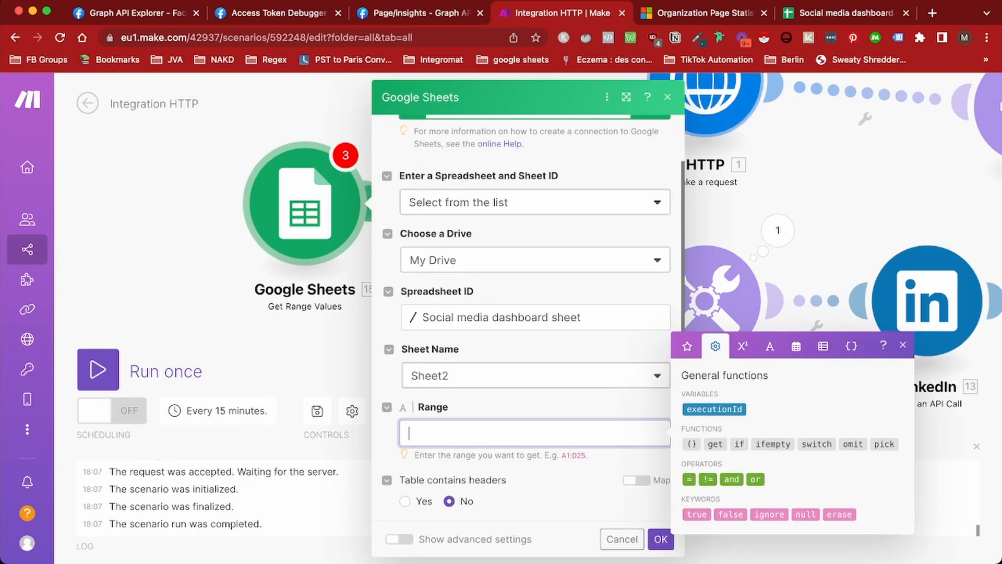
pyautogui.click(845, 13)
# Build the reference formula =Sheet2!C1 in empty cell F7
pyautogui.click(276, 189)
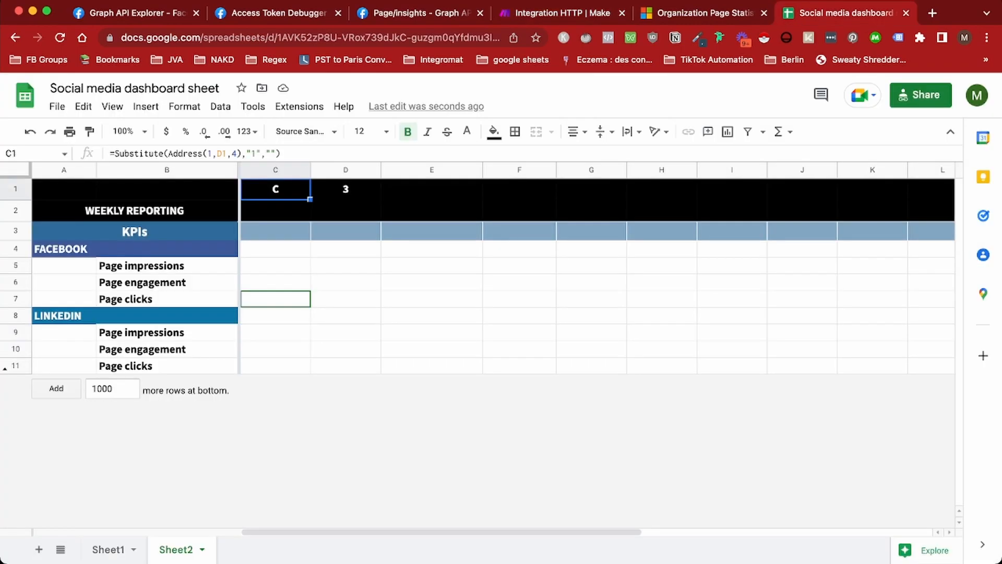
pyautogui.click(519, 299)
pyautogui.write('=C1')
pyautogui.click(125, 154)
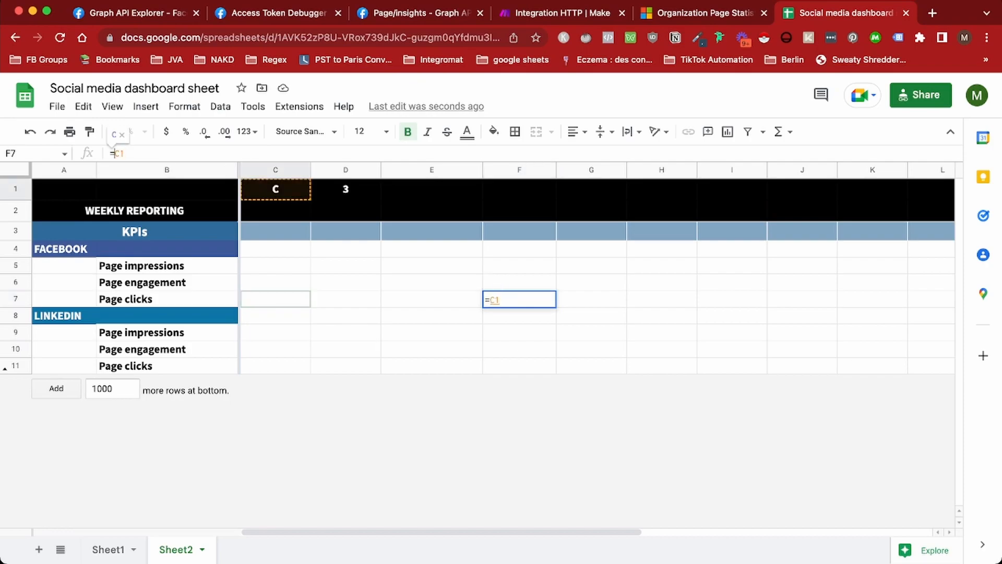
pyautogui.write('Sheet2')
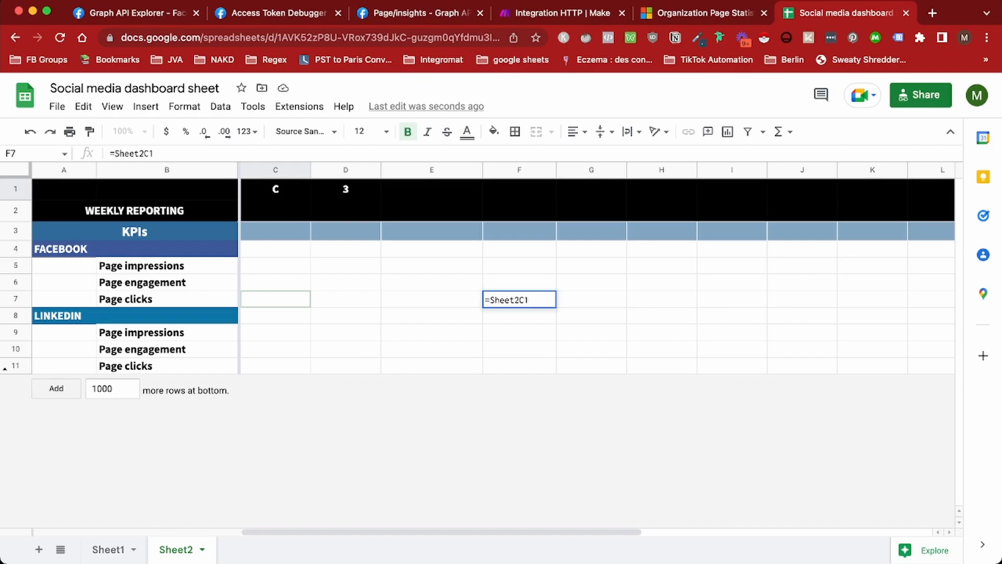
pyautogui.write('!')
pyautogui.press('Return')
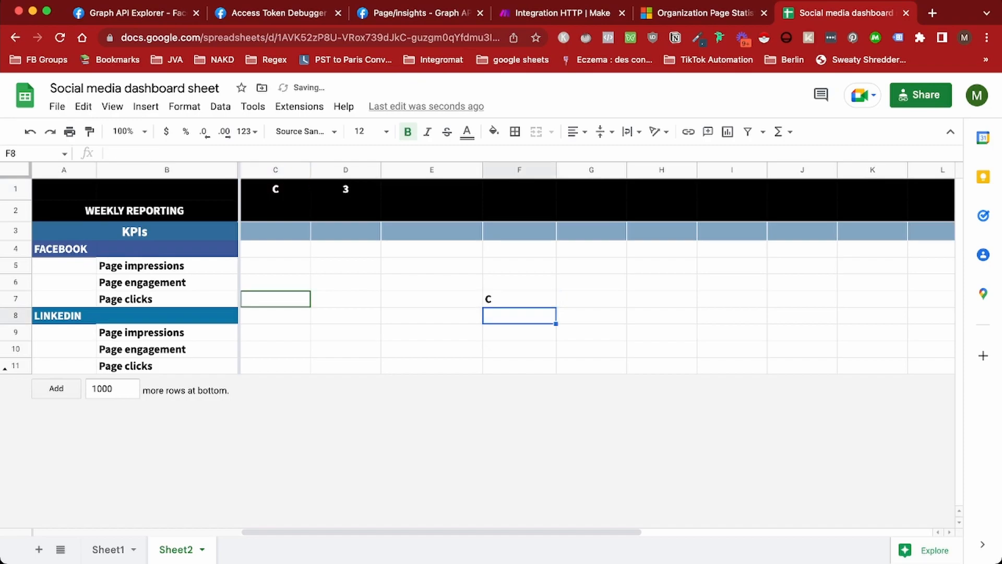
# Copy the =Sheet2!C1 formula and paste it into the Make module's Range field
pyautogui.press('Up')
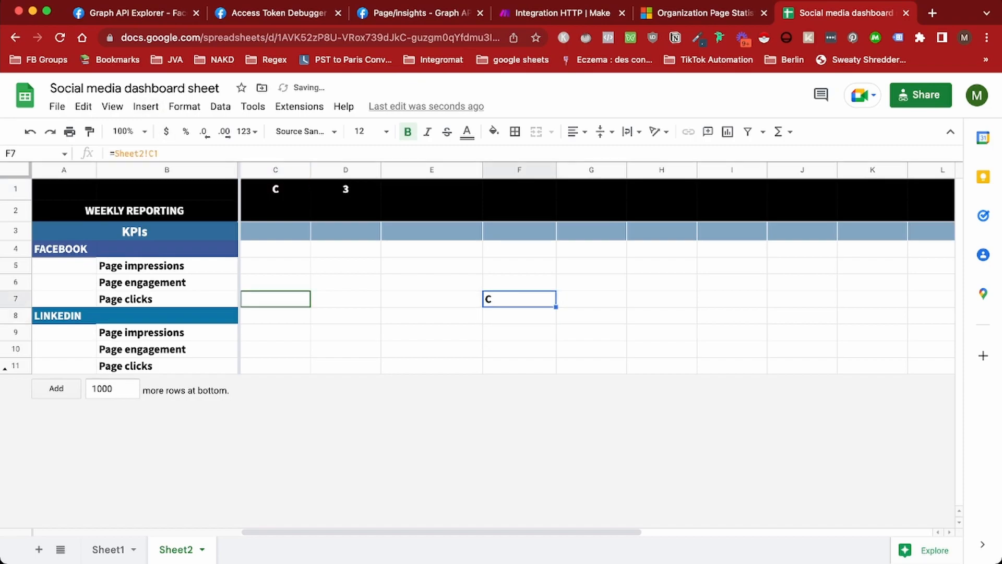
pyautogui.press('Return')
pyautogui.press('super+c')
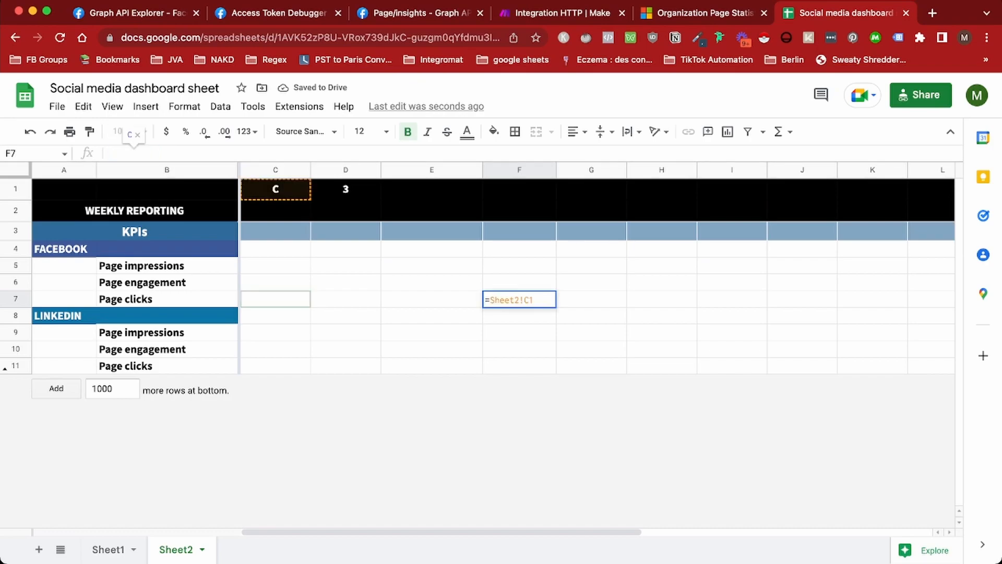
pyautogui.press('Return')
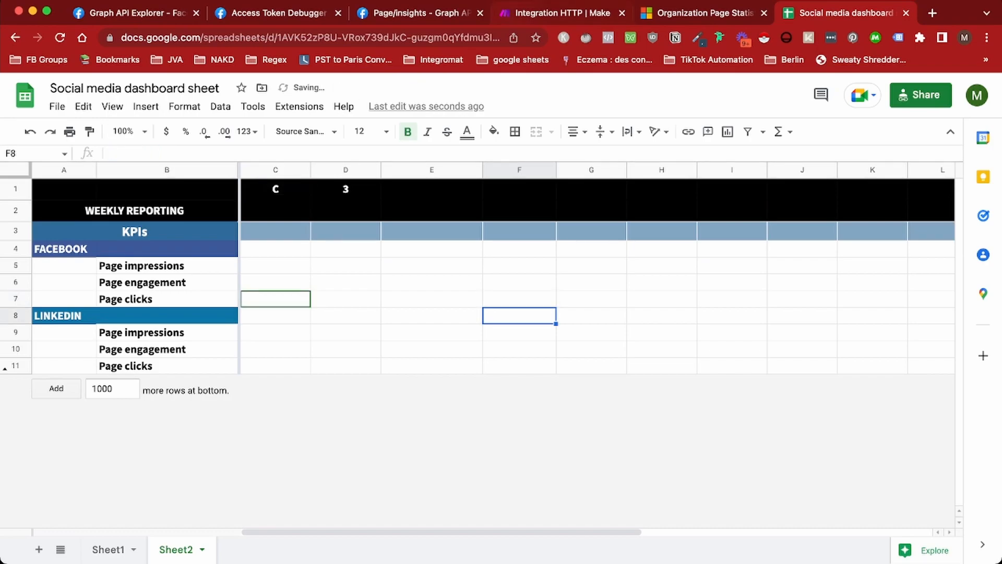
pyautogui.click(562, 13)
pyautogui.press('super+v')
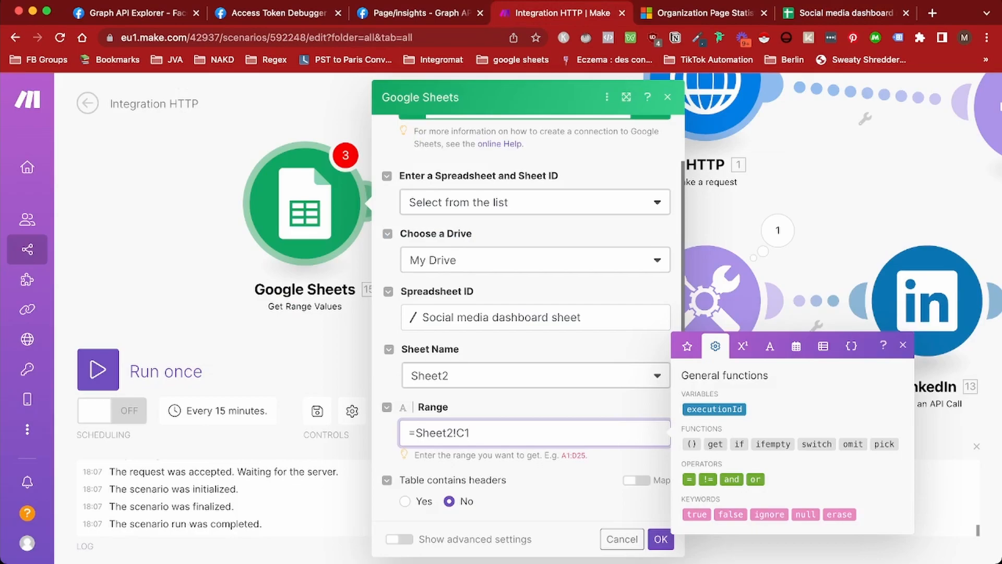
# Trim the Range to just C1 and confirm the Get Range Values settings
pyautogui.press('Left')
pyautogui.press('Left')
pyautogui.hotkey('shift', 'Left')
pyautogui.hotkey('shift', 'Left')
pyautogui.hotkey('shift', 'Left')
pyautogui.hotkey('shift', 'Left')
pyautogui.hotkey('shift', 'Left')
pyautogui.hotkey('shift', 'Left')
pyautogui.hotkey('shift', 'Left')
pyautogui.press('BackSpace')
pyautogui.press('BackSpace')
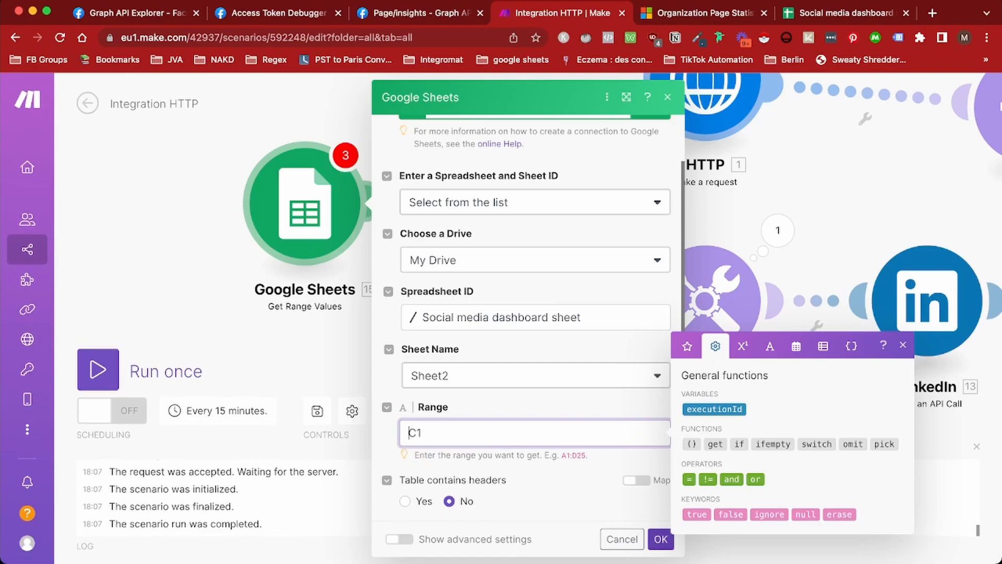
pyautogui.click(661, 539)
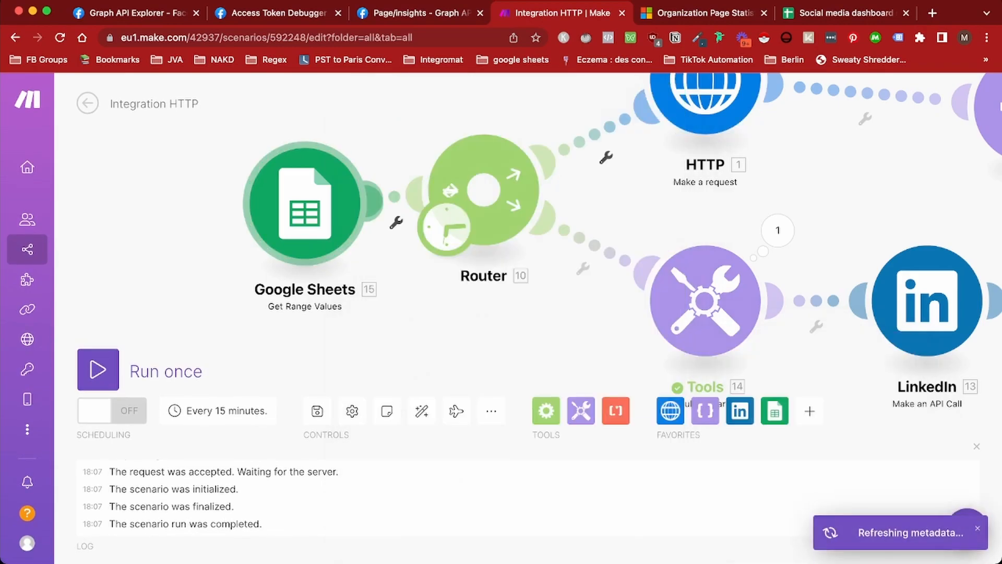
# Run only the Google Sheets module and check its output returns C
pyautogui.moveTo(305, 203); pyautogui.dragTo(210, 199)
pyautogui.rightClick(230, 189)
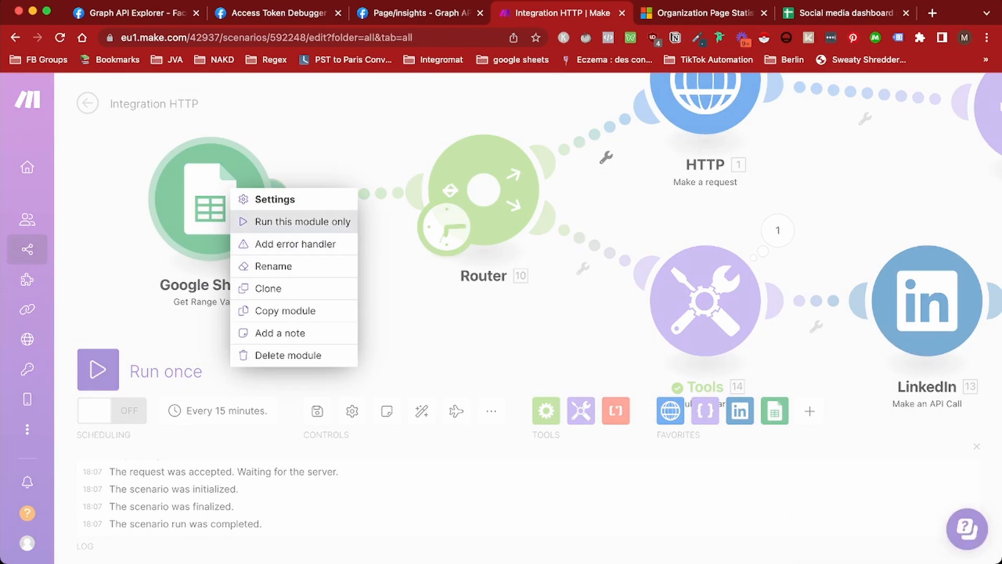
pyautogui.click(292, 221)
pyautogui.click(219, 235)
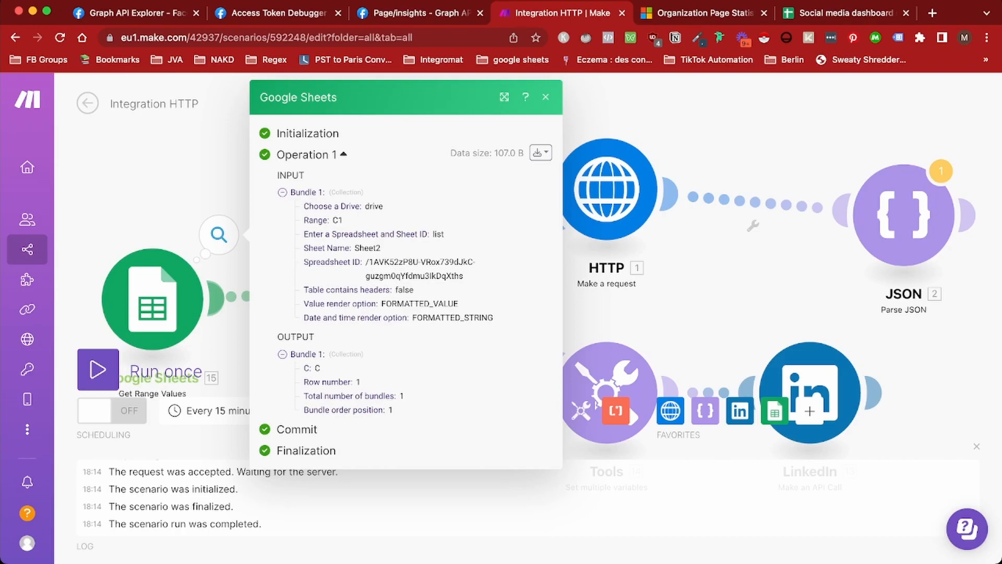
pyautogui.click(715, 308)
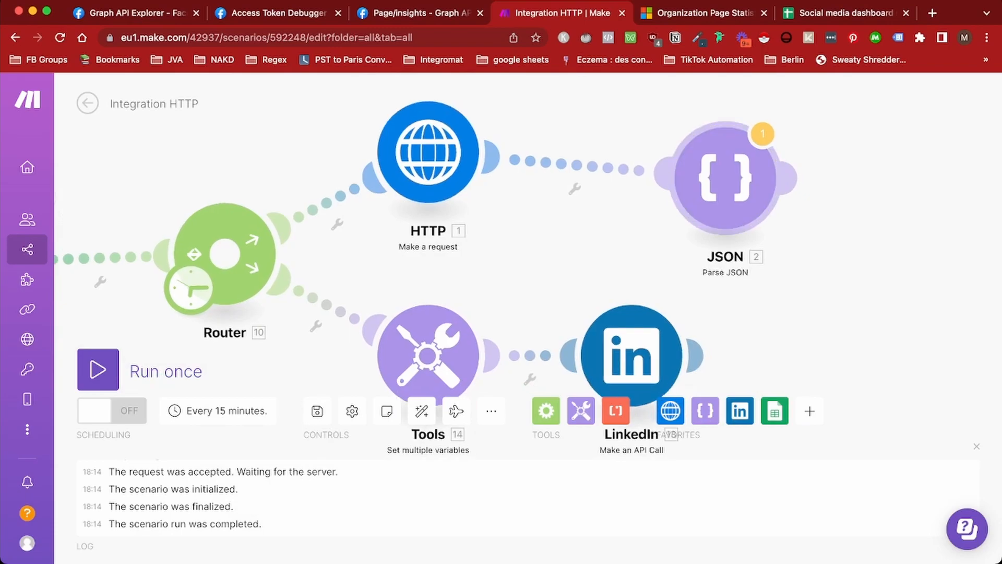
# Add a Google Sheets Make an API Call module after the JSON module
pyautogui.click(793, 178)
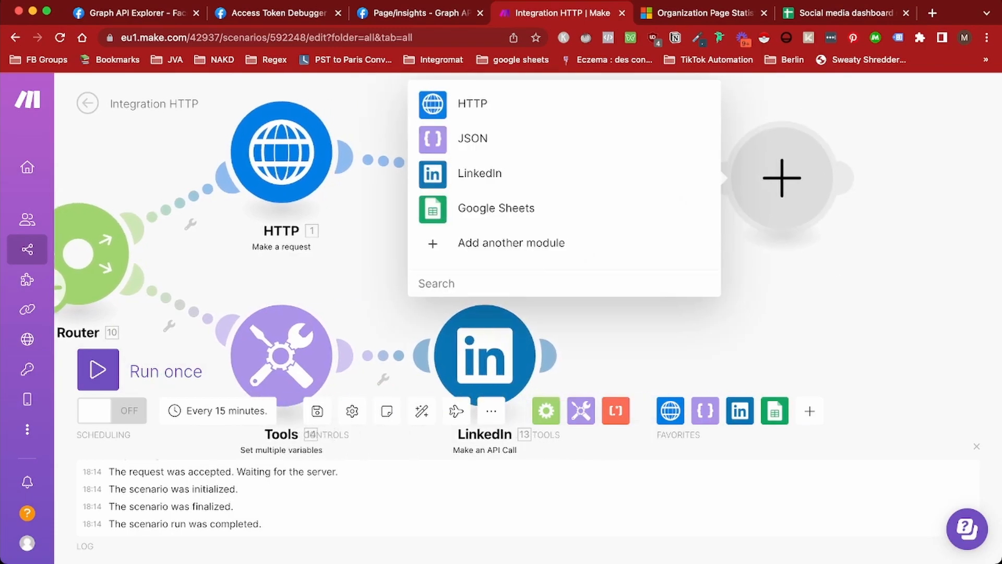
pyautogui.click(502, 207)
pyautogui.scroll(-5, 564, 313)
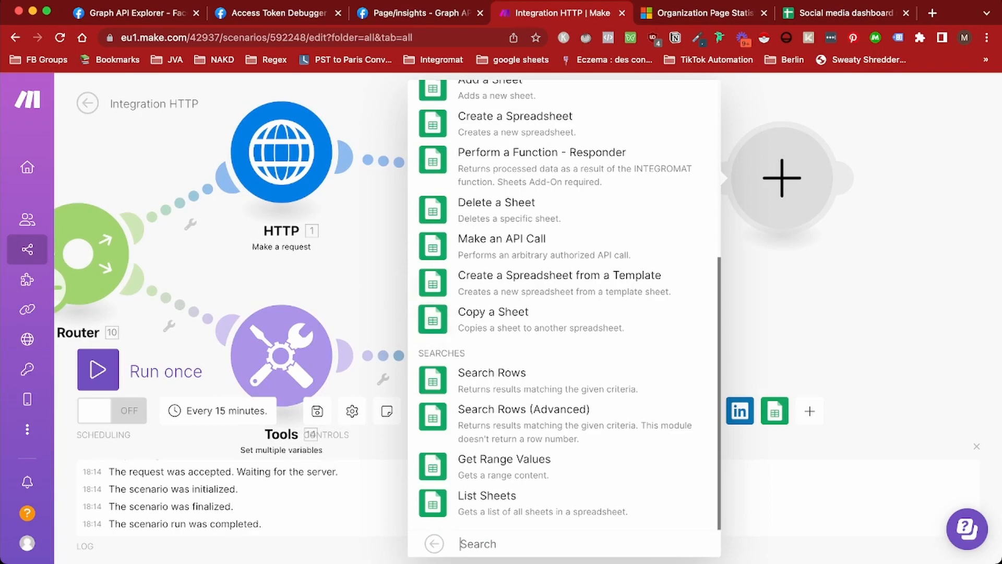
pyautogui.click(502, 245)
# Set the URL to /spreadsheets/<dashboard ID>/values:batchUpdate, verifying the ID against the sheet's address
pyautogui.click(571, 253)
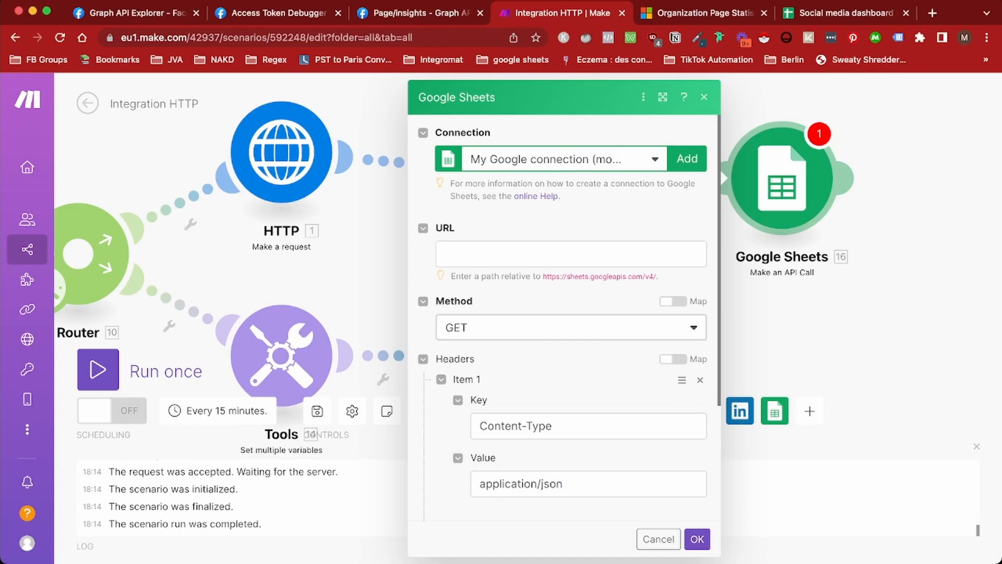
pyautogui.click(491, 254)
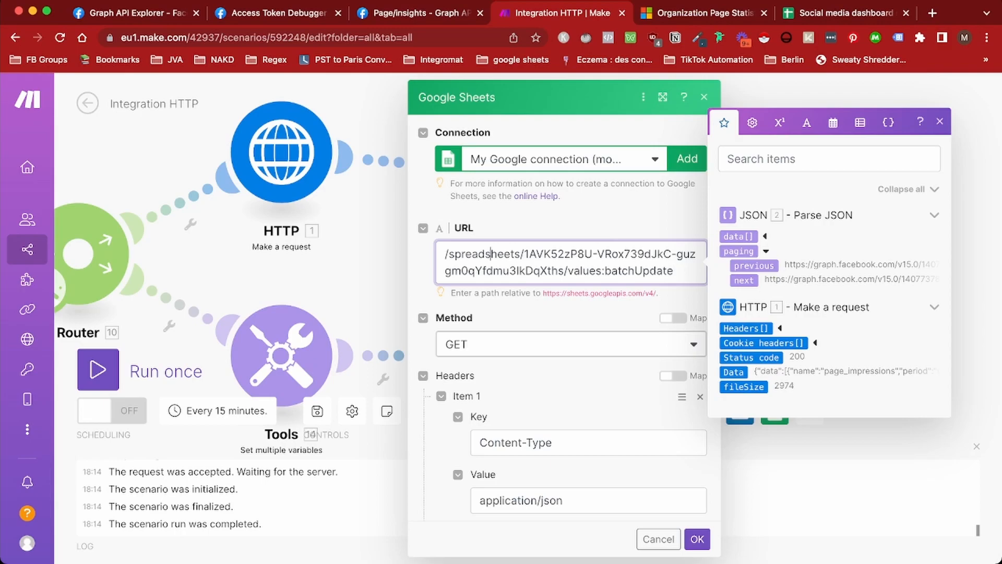
pyautogui.moveTo(529, 254); pyautogui.dragTo(544, 270)
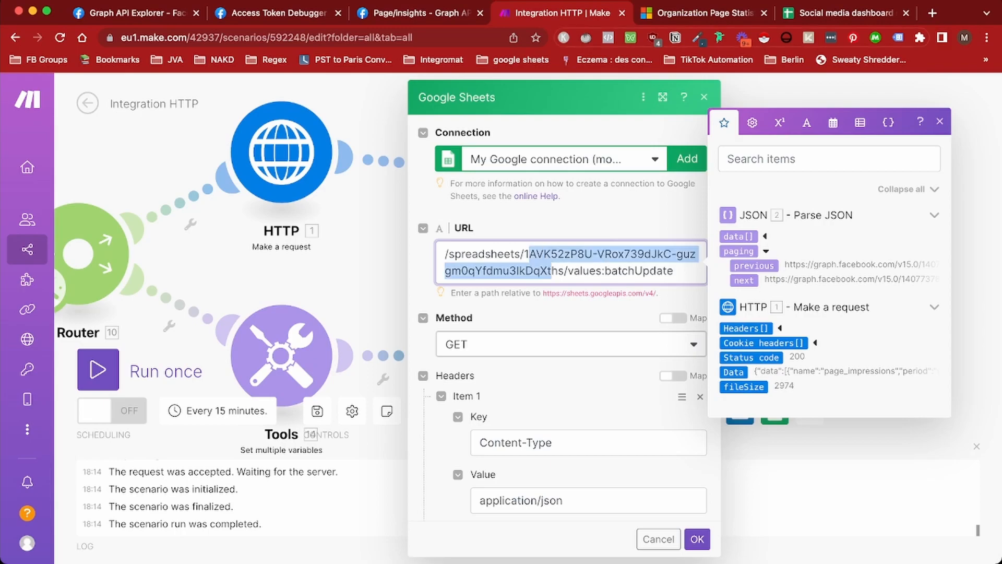
pyautogui.click(845, 13)
pyautogui.moveTo(278, 37); pyautogui.dragTo(500, 37)
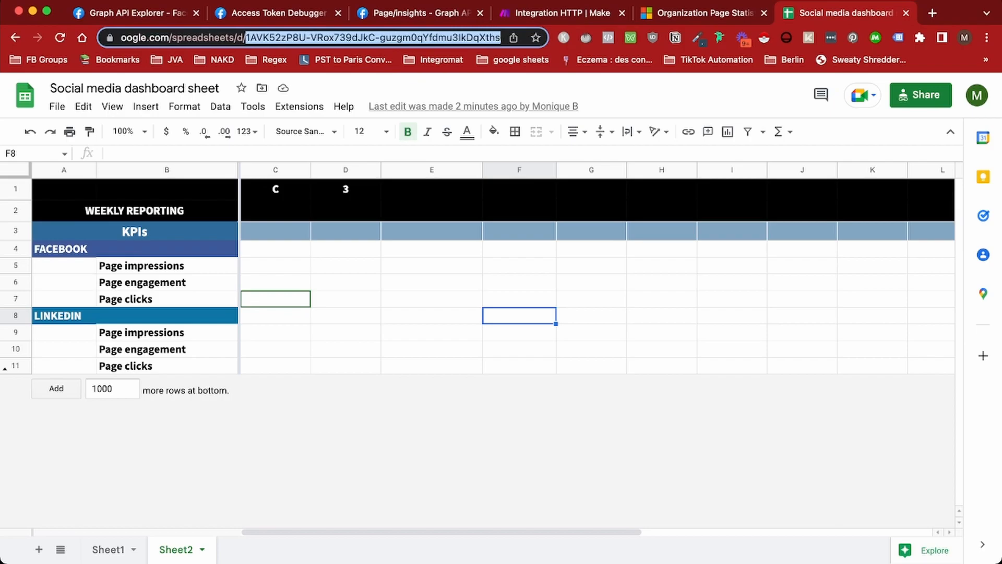
pyautogui.hotkey('ctrl', 'shift', 'Tab')
pyautogui.hotkey('ctrl', 'shift', 'Tab')
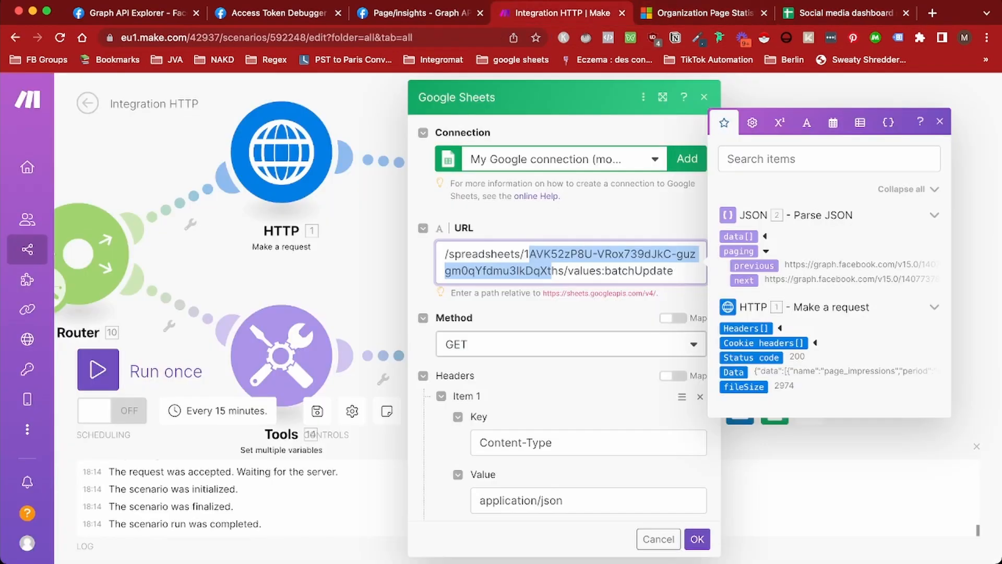
pyautogui.click(573, 271)
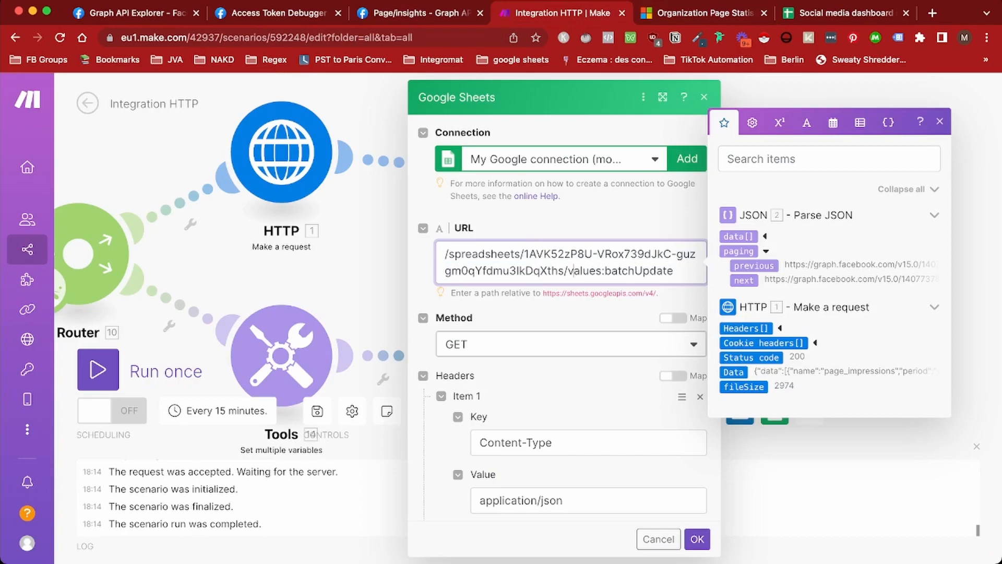
pyautogui.scroll(-4, 571, 334)
pyautogui.click(571, 496)
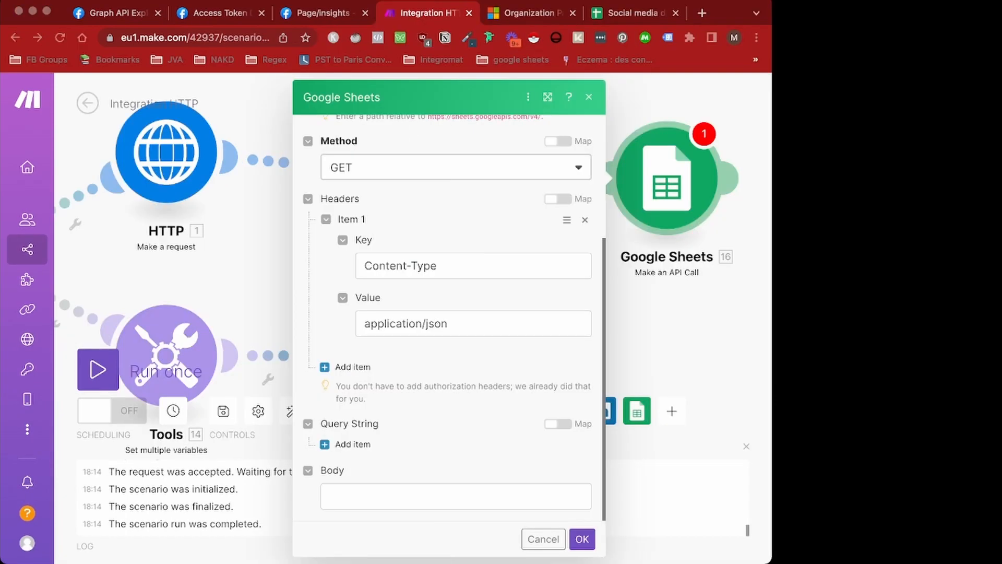
# Paste the batchUpdate JSON body targeting Sheet2!C3 and Sheet2!C5:C7 with RAW values
pyautogui.click(456, 496)
pyautogui.write('{   "data": [     {       "range": "Sheet2!C3",       "values": [         []       ]     },     {       "range": "Sheet2!C5:C7",       "values": [         [],         [],         []       ]     }   ],   "valueInputOption": "RAW" }')
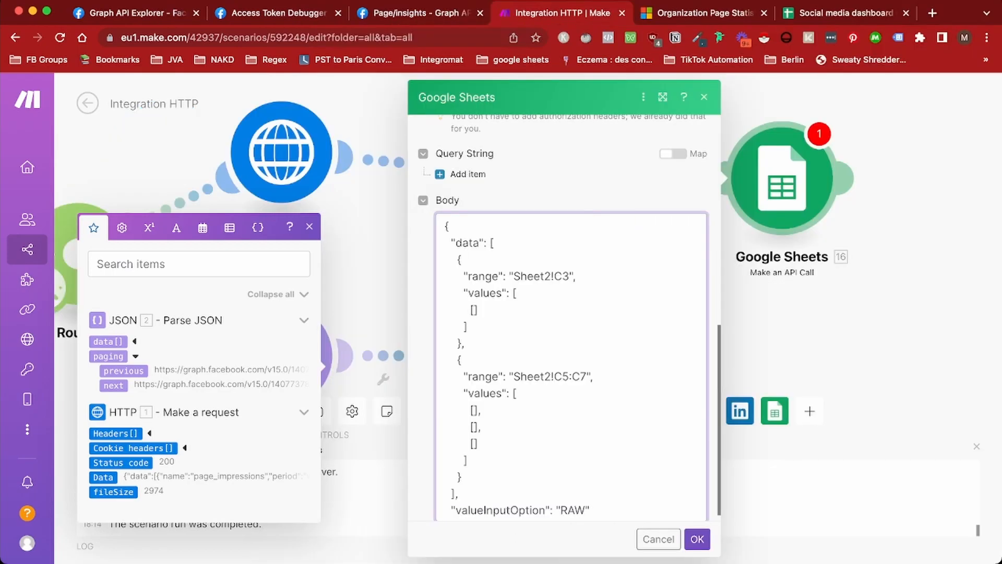
pyautogui.press('Escape')
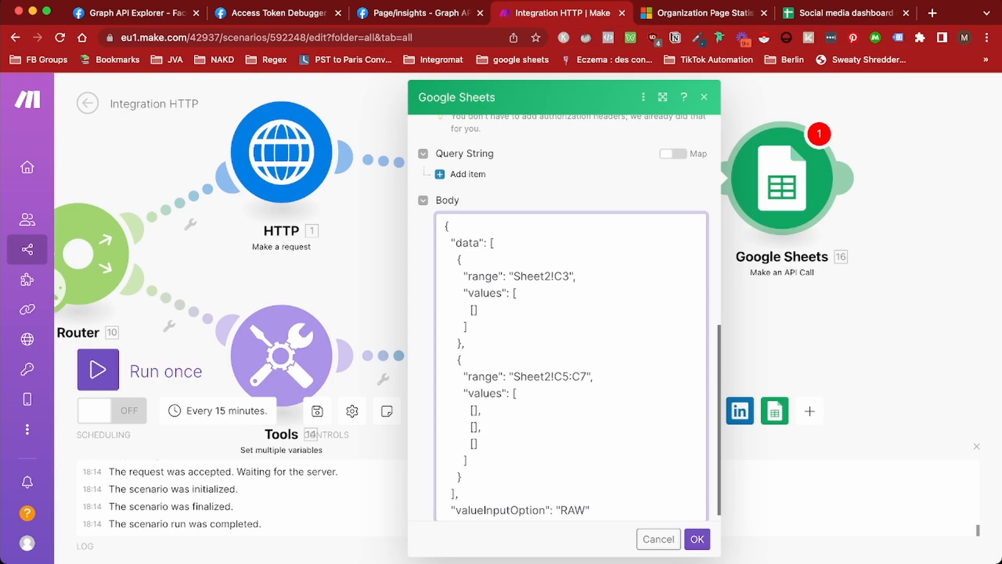
pyautogui.click(846, 13)
pyautogui.click(276, 230)
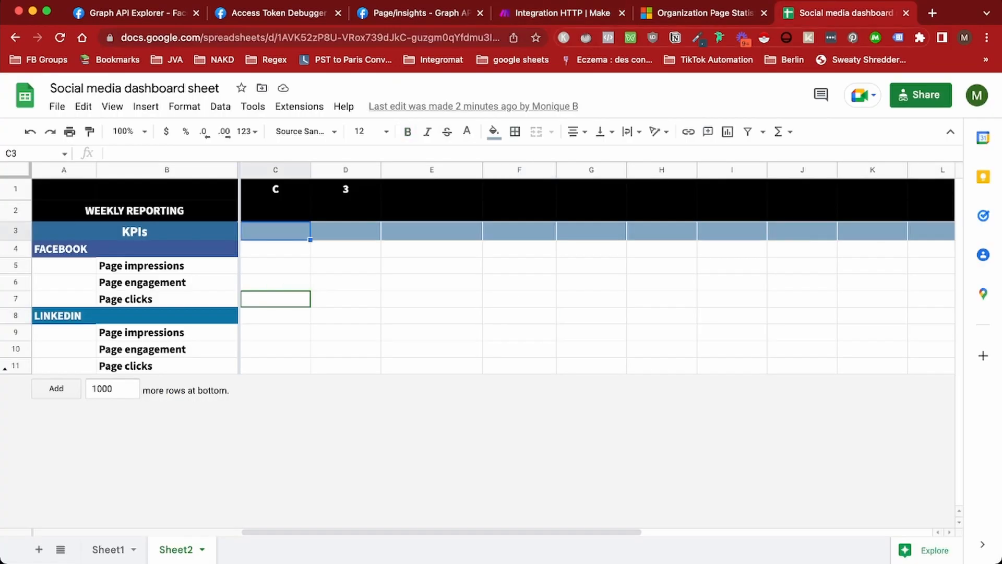
pyautogui.click(562, 13)
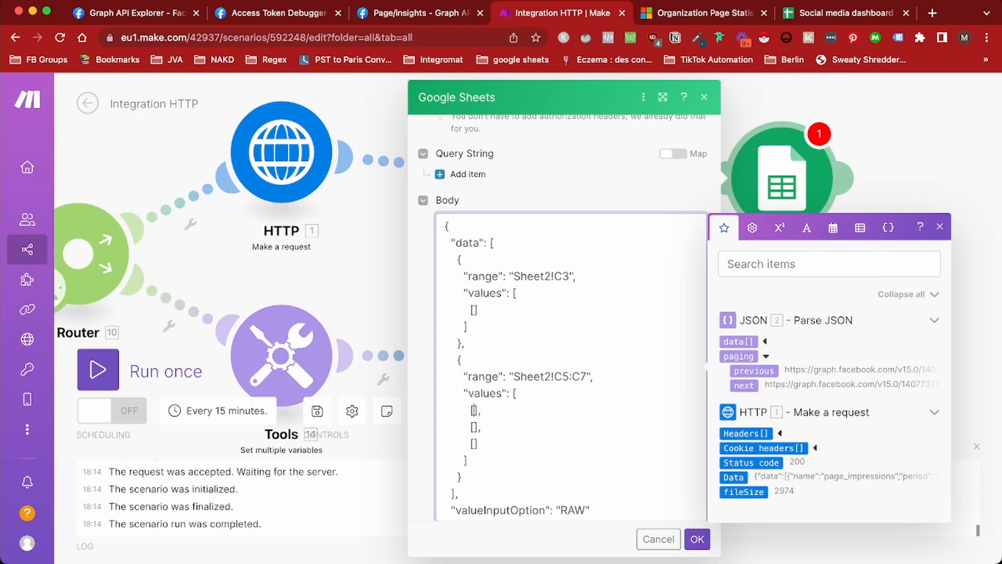
# Add empty quotes inside the first values array for the C3 date
pyautogui.click(473, 310)
pyautogui.hotkey('ctrl', 'Tab')
pyautogui.hotkey('ctrl', 'Tab')
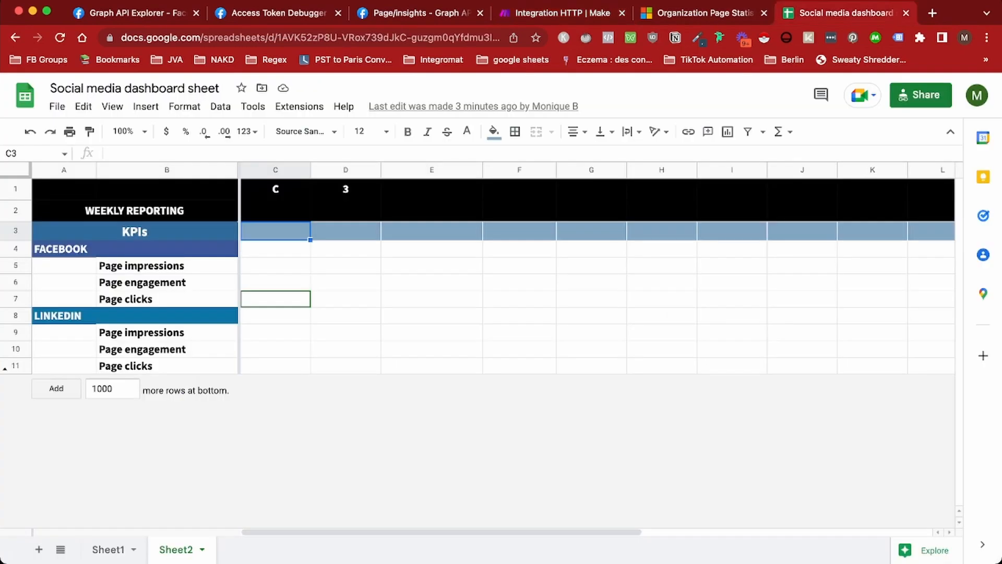
pyautogui.hotkey('ctrl', 'shift', 'Tab')
pyautogui.hotkey('ctrl', 'shift', 'Tab')
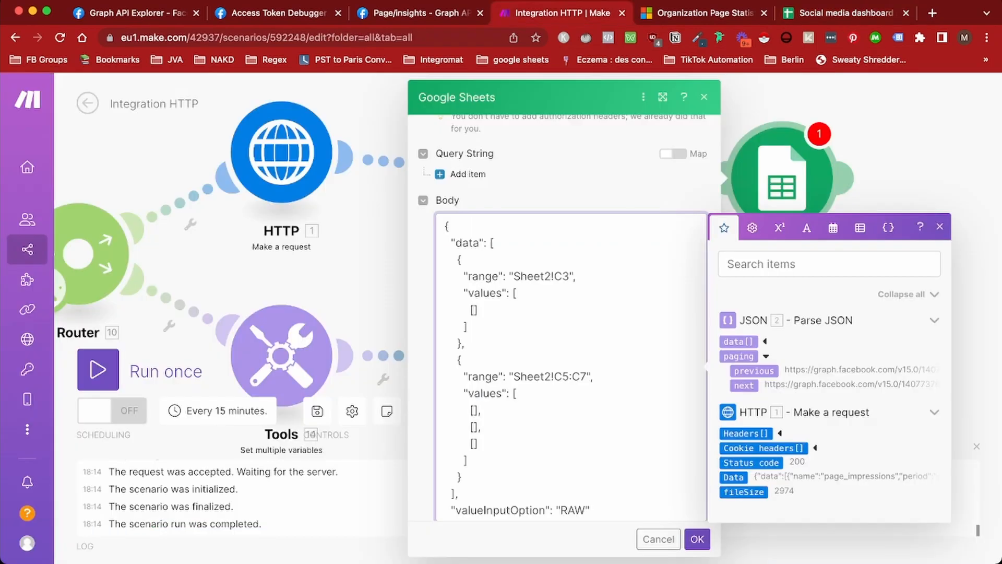
pyautogui.write('""')
pyautogui.press('Left')
pyautogui.click(829, 264)
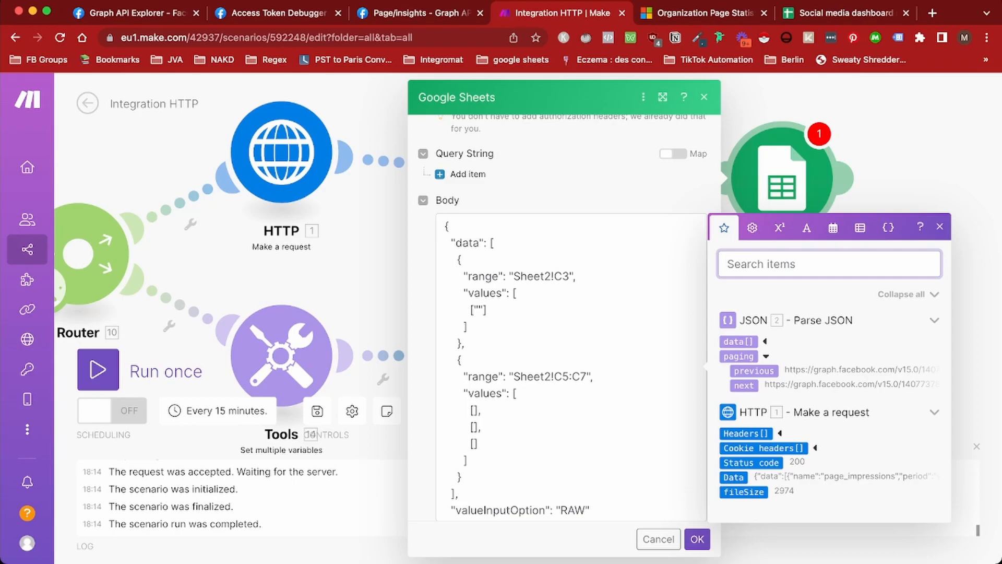
pyautogui.click(474, 310)
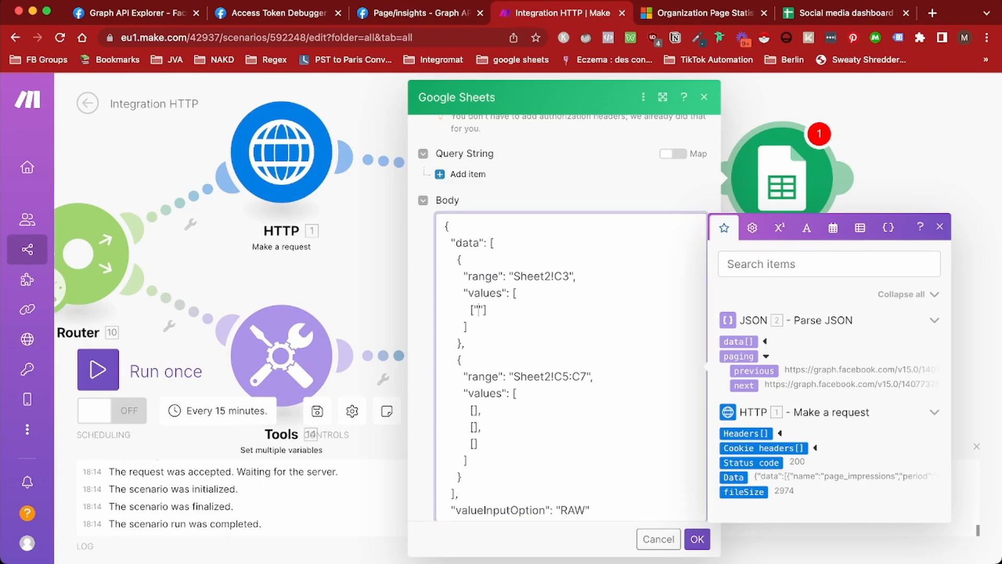
# Fill C3's value with formatDate(addDays(now; -7); YYYY-MM-DD)
pyautogui.click(833, 227)
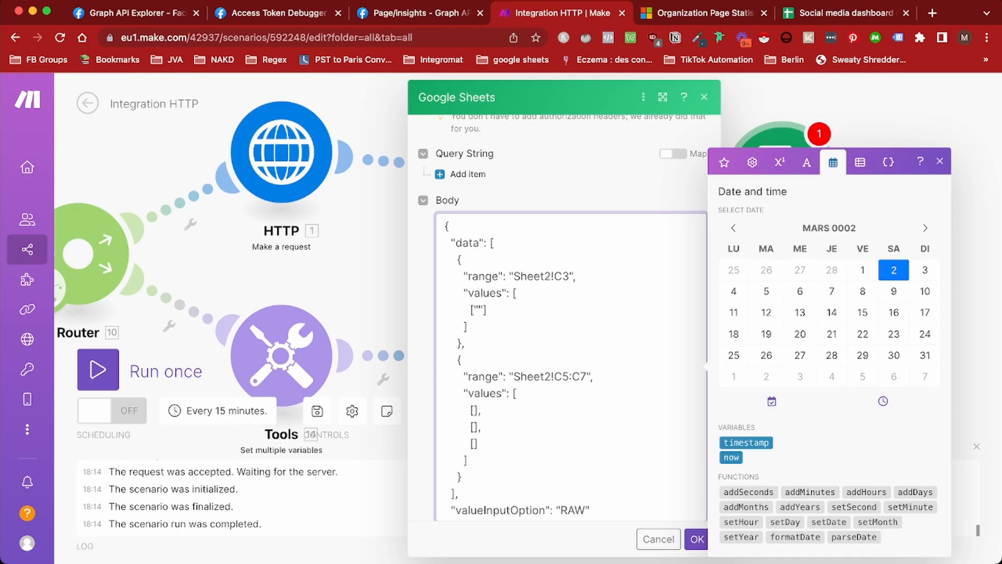
pyautogui.click(915, 491)
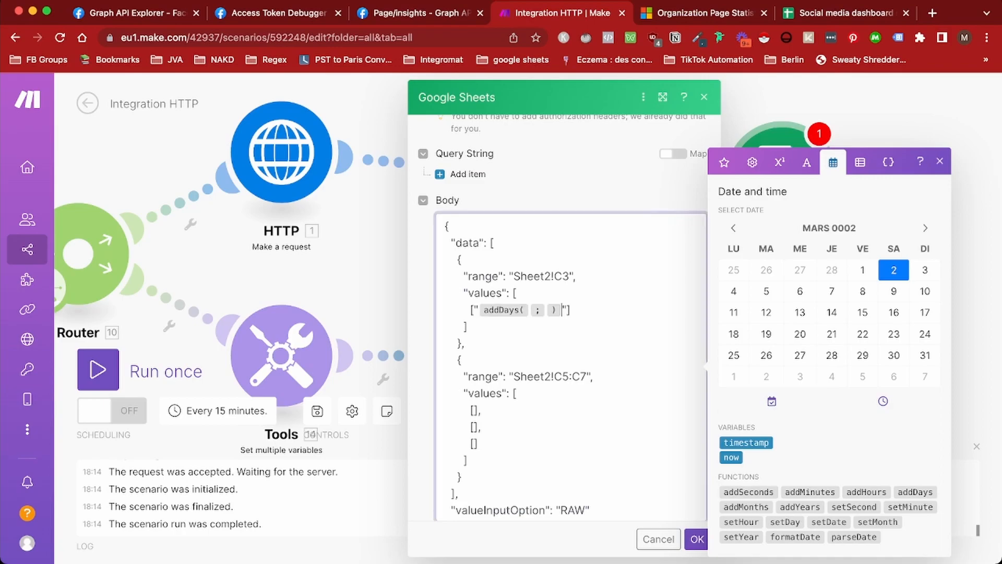
pyautogui.click(530, 310)
pyautogui.click(731, 458)
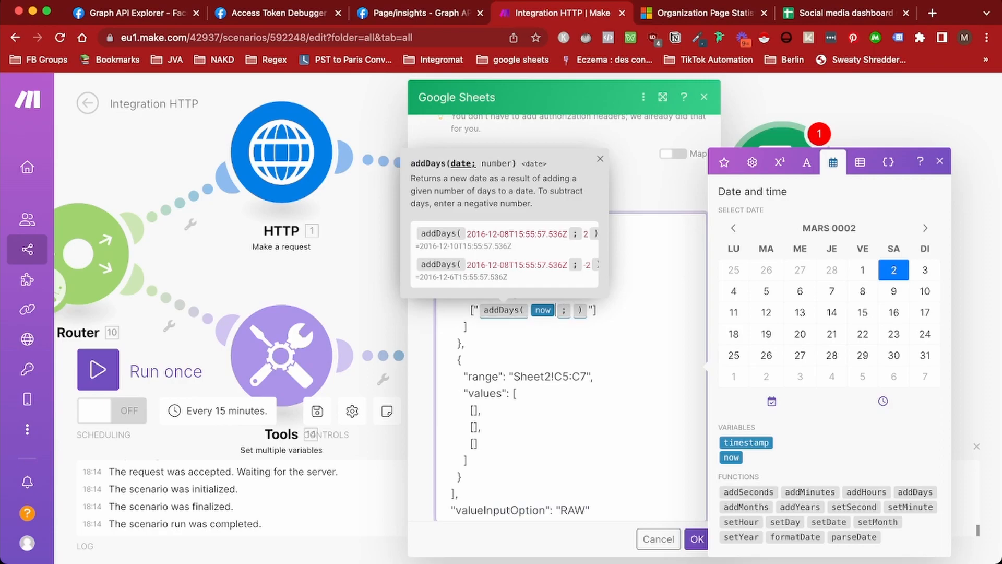
pyautogui.click(572, 310)
pyautogui.write('-7')
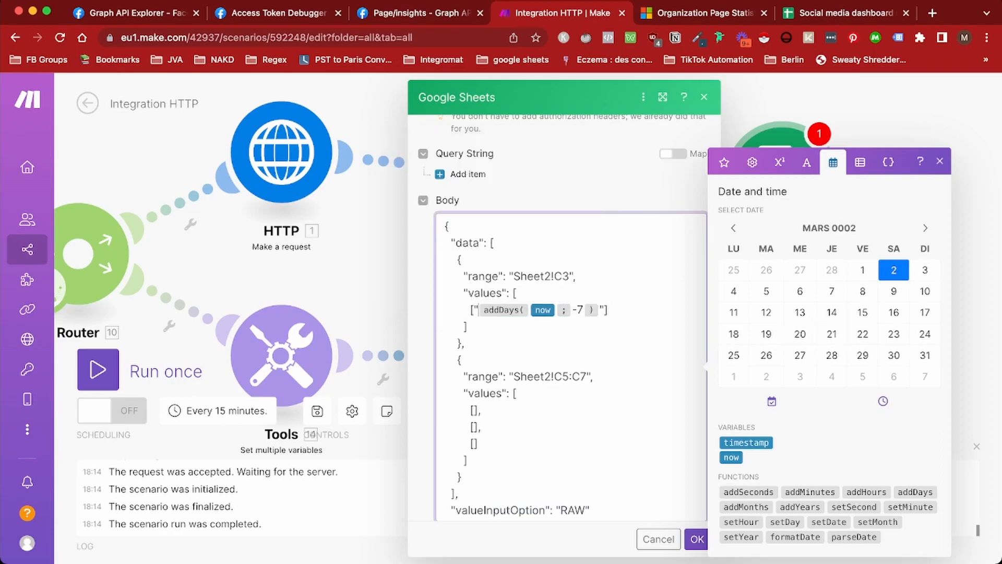
pyautogui.click(795, 537)
pyautogui.press('BackSpace')
pyautogui.press('BackSpace')
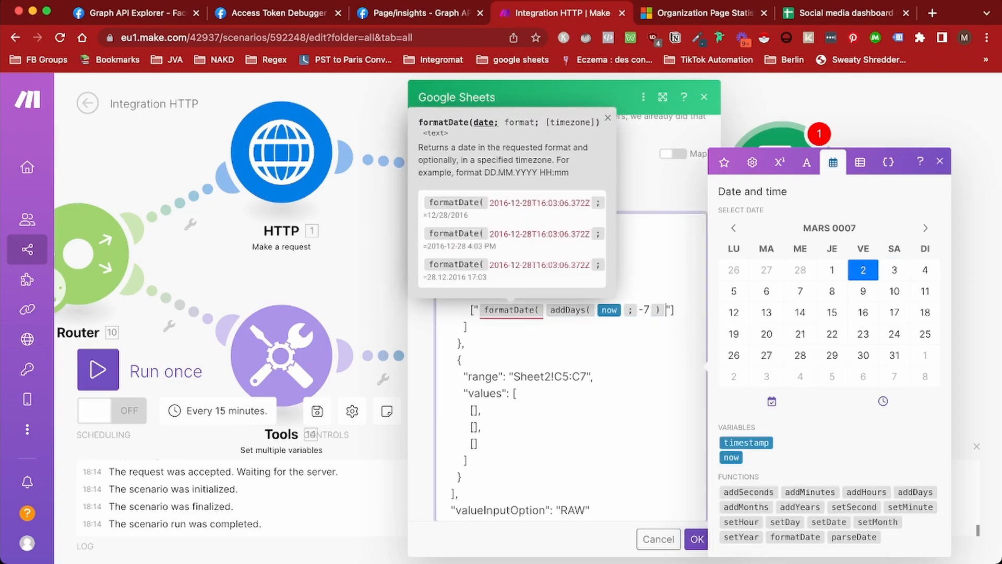
pyautogui.write(';')
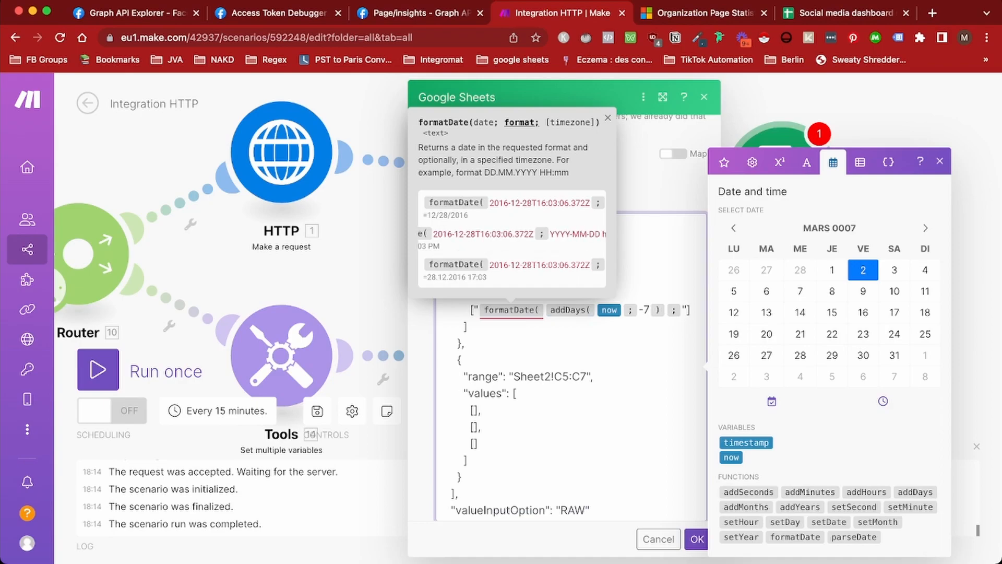
pyautogui.click(607, 118)
pyautogui.click(683, 310)
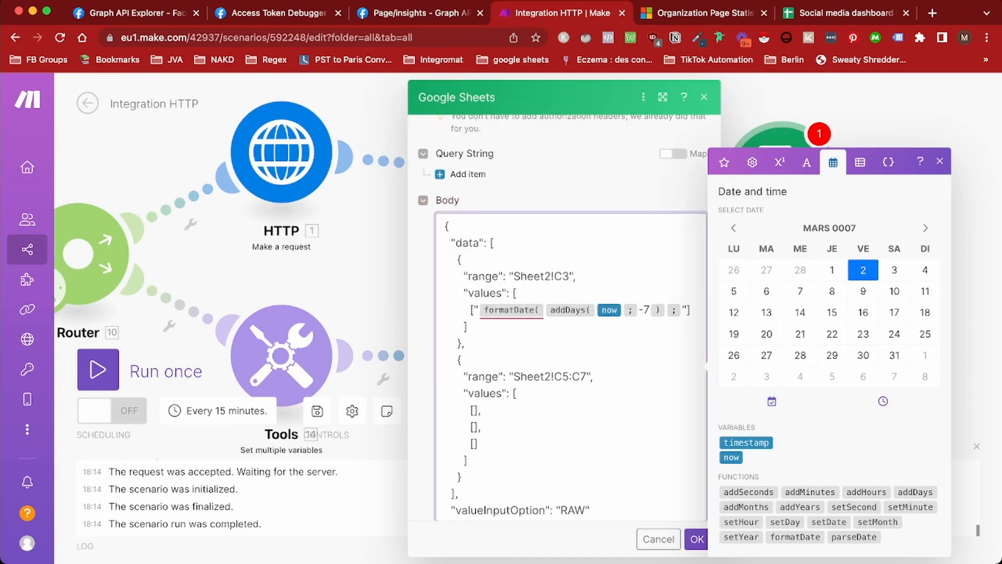
pyautogui.write('YYY')
pyautogui.write('Y')
pyautogui.write('-MM-')
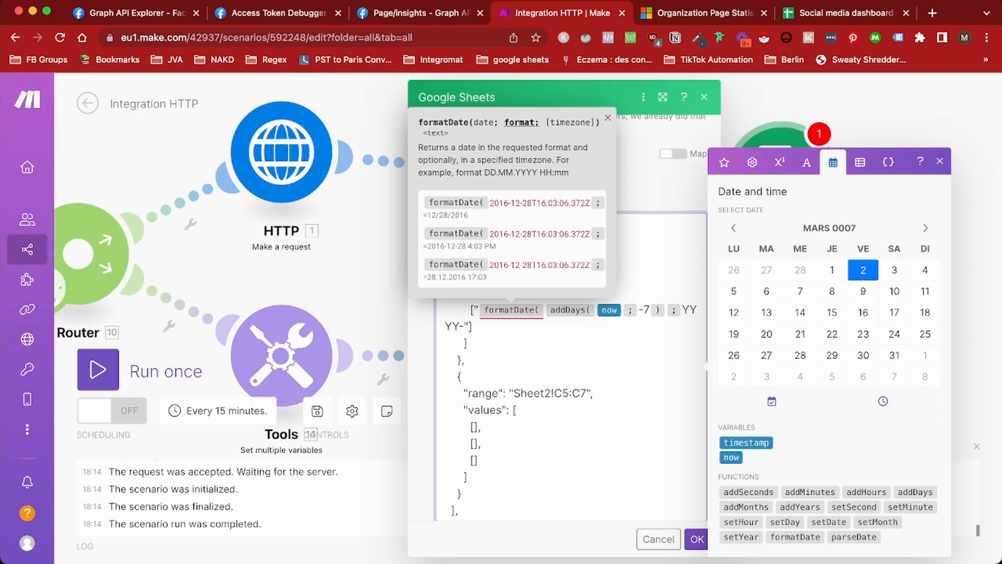
pyautogui.write('DD )')
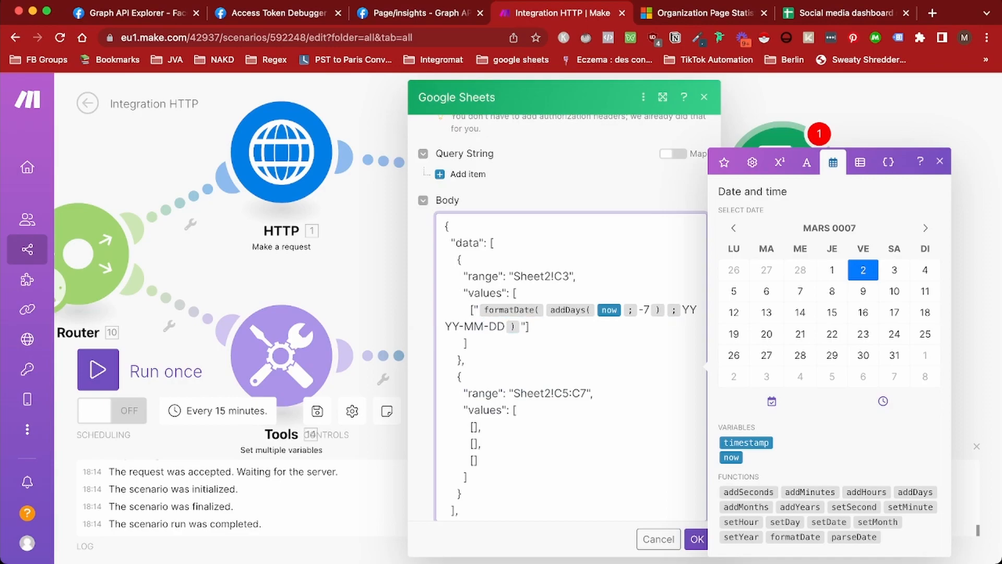
# Map the Parse JSON data[]: values[]: value into the first C5:C7 slot
pyautogui.scroll(-2, 571, 365)
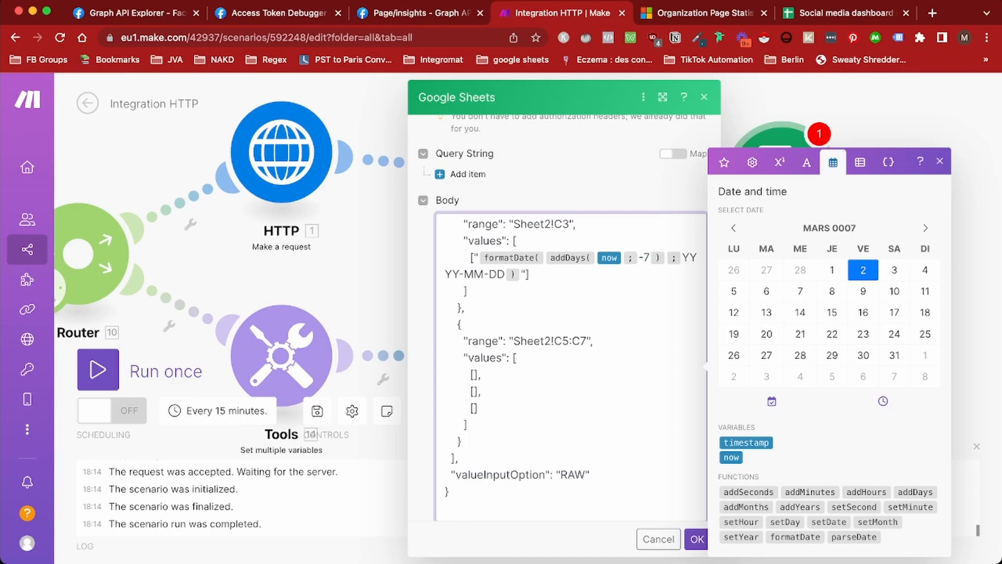
pyautogui.write('""')
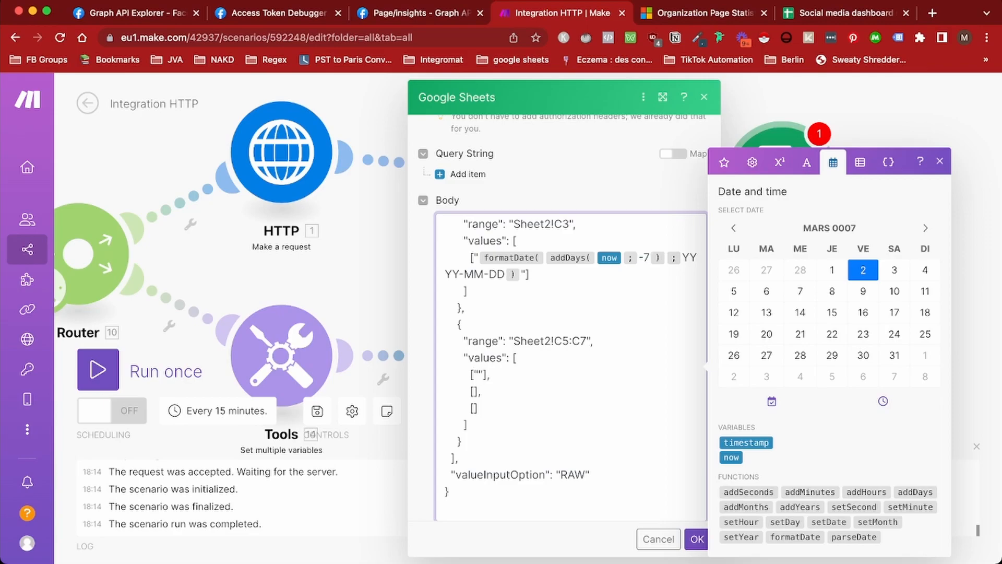
pyautogui.click(478, 374)
pyautogui.click(765, 340)
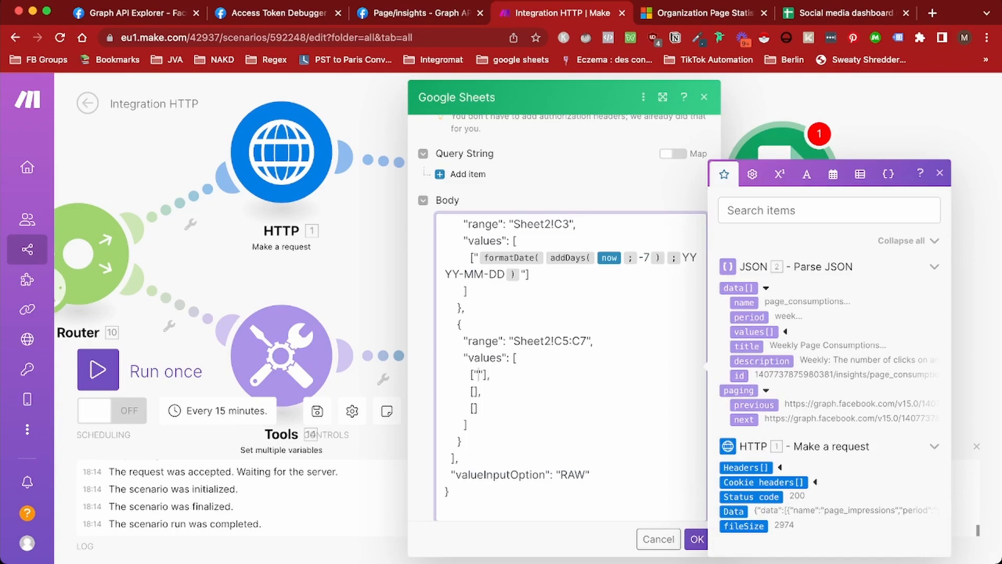
pyautogui.click(786, 332)
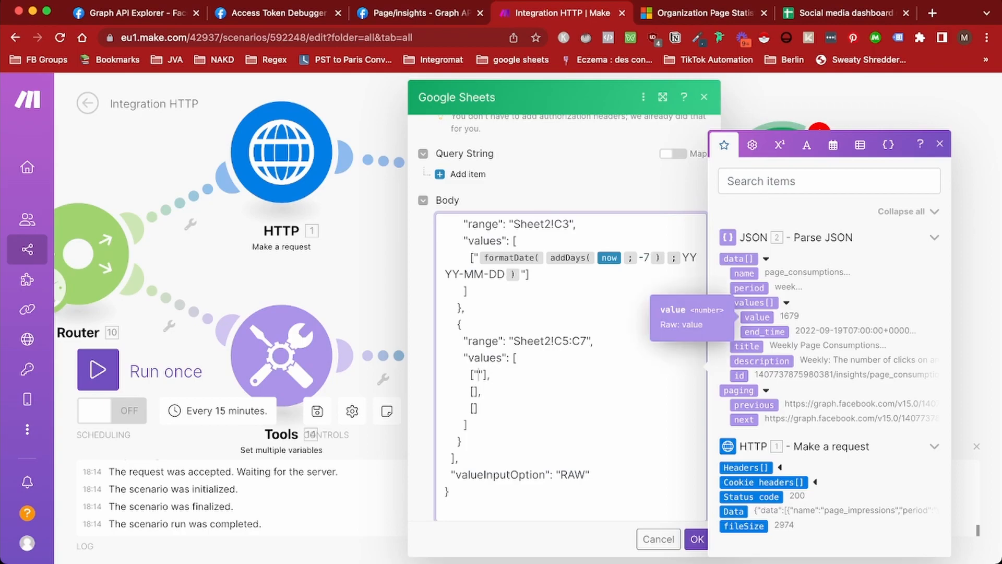
pyautogui.click(757, 317)
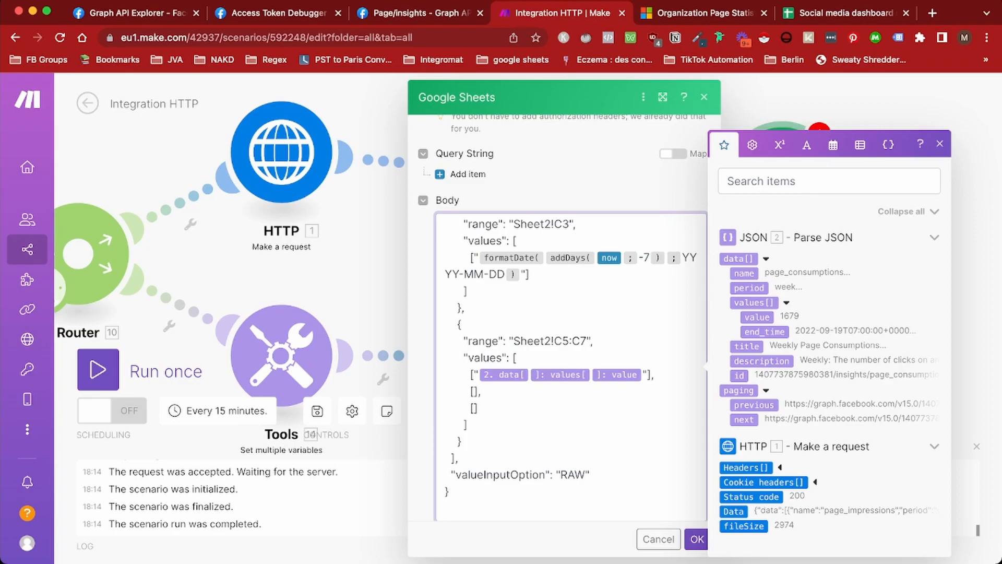
# Complete the first row's data[1] values[7] mapping and copy it for reuse
pyautogui.write('1')
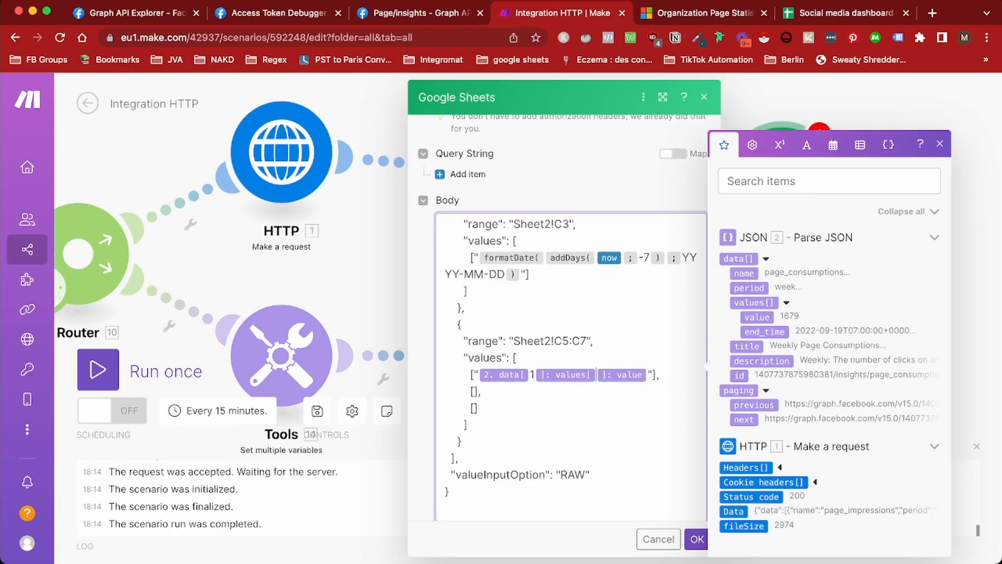
pyautogui.write('7')
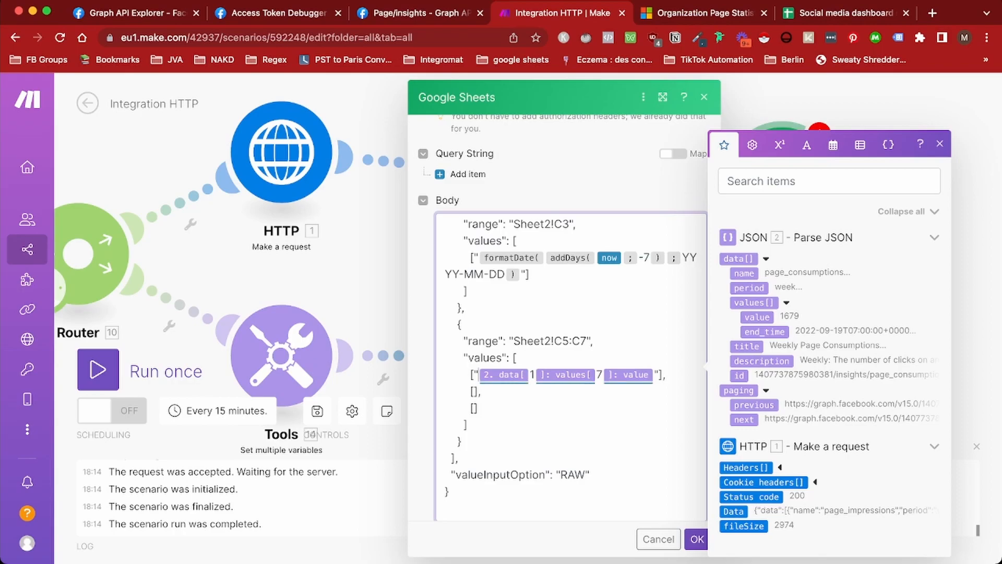
pyautogui.moveTo(477, 374); pyautogui.dragTo(658, 374)
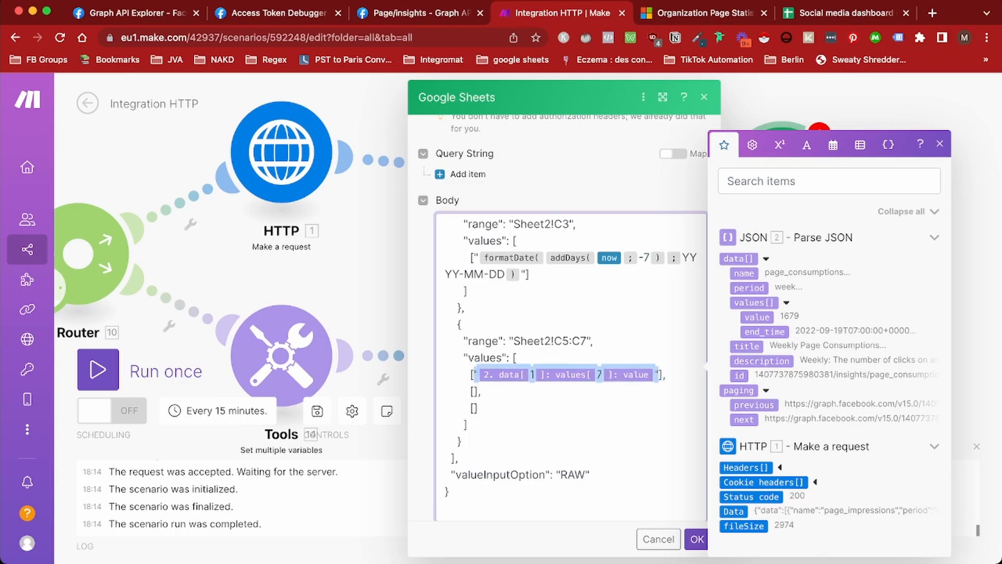
pyautogui.click(474, 392)
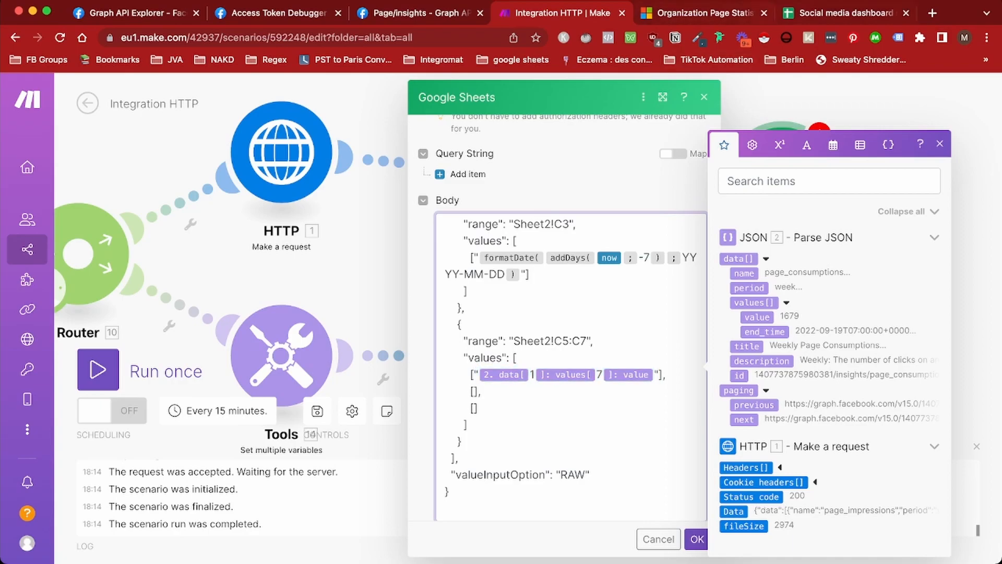
pyautogui.click(845, 13)
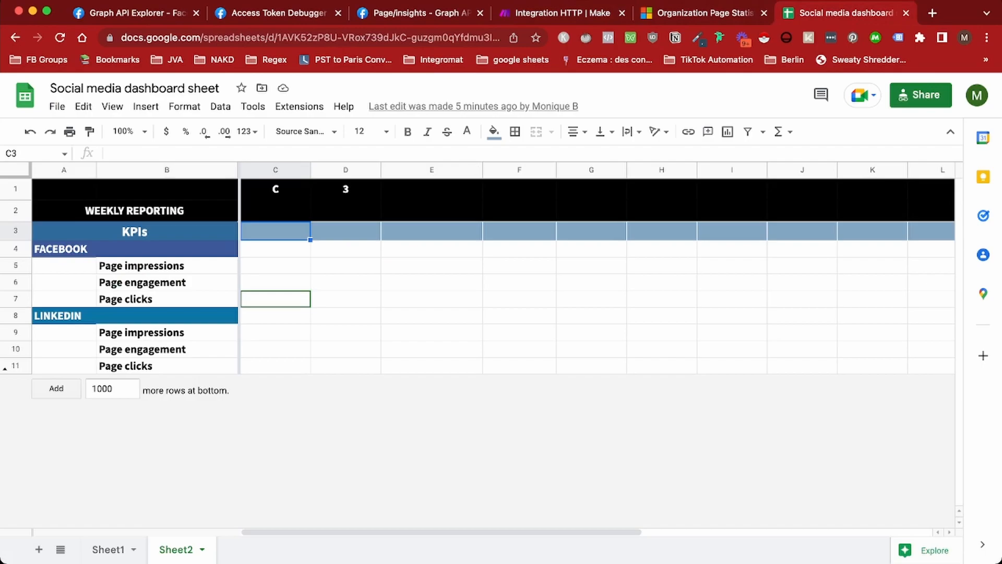
pyautogui.click(563, 13)
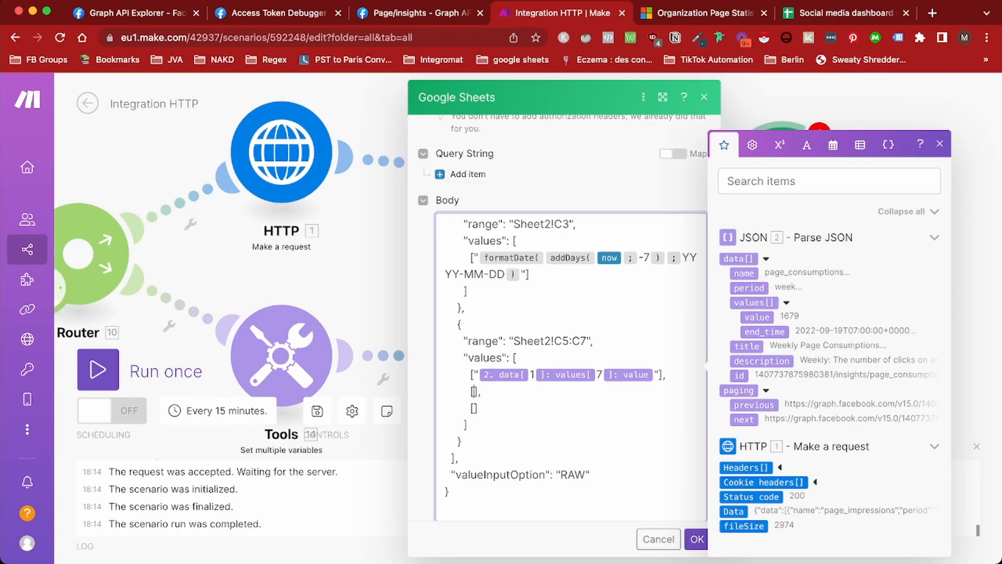
# Paste the mapping into rows two and three with data indexes 2 and 3, then save
pyautogui.click(786, 303)
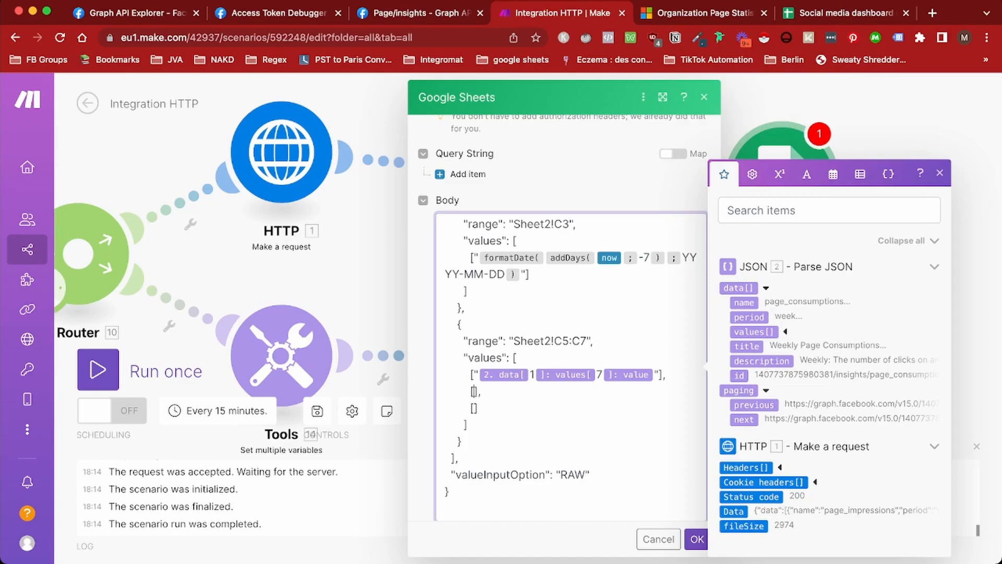
pyautogui.write('"{{2.data[1].values[7].value}}"')
pyautogui.press('BackSpace')
pyautogui.write('2')
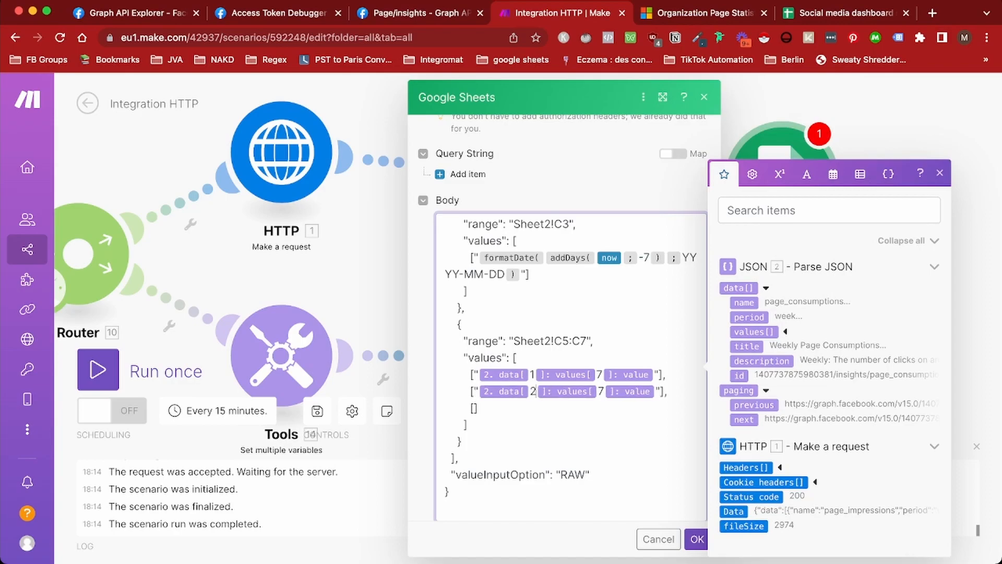
pyautogui.write('"2. data[1]: values[7]: value"')
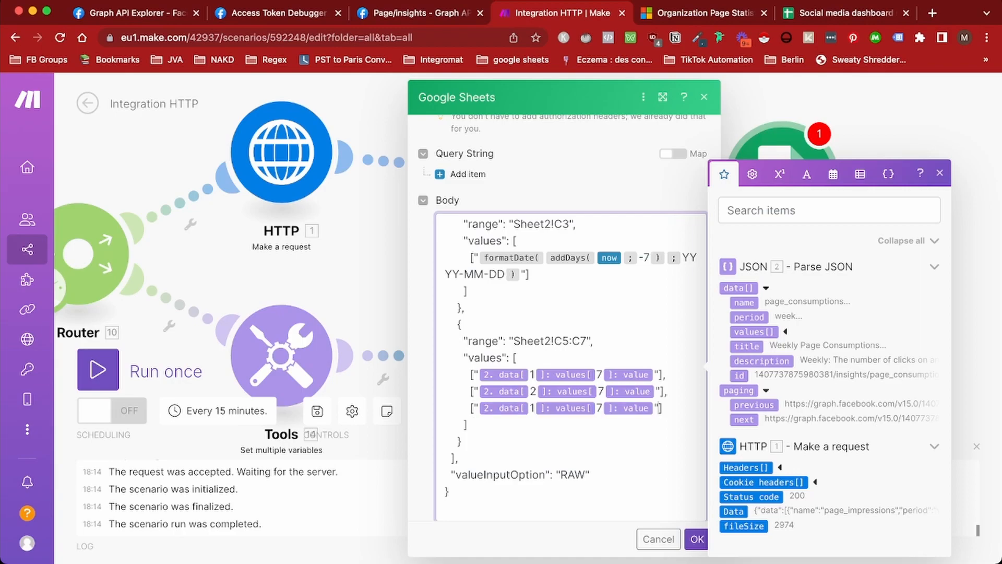
pyautogui.press('BackSpace')
pyautogui.write('3')
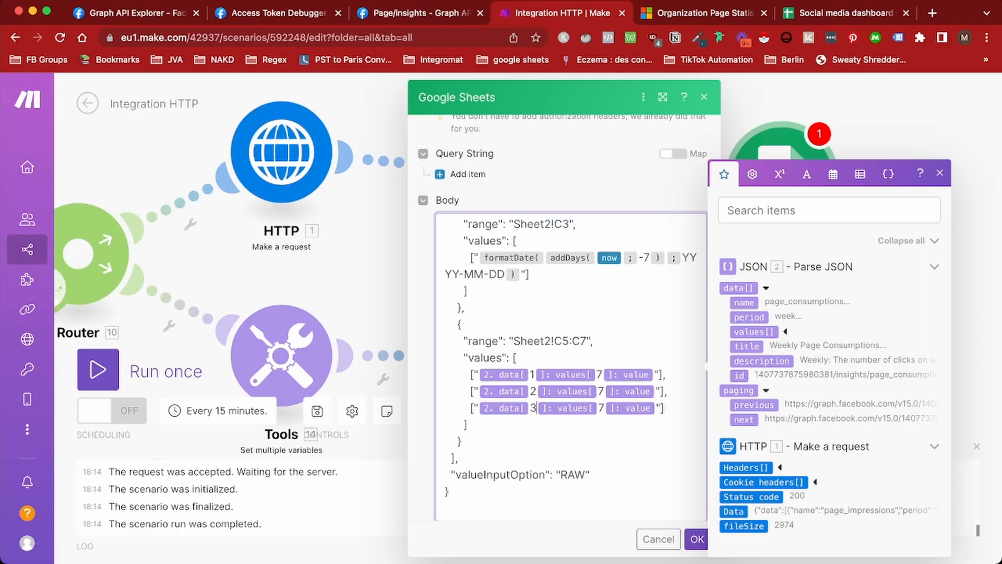
pyautogui.scroll(2, 570, 365)
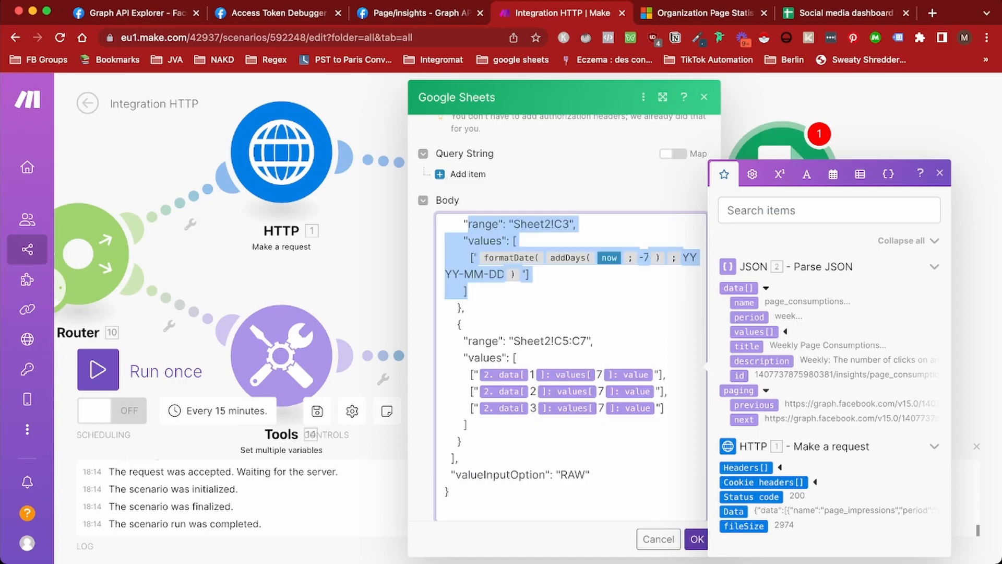
pyautogui.click(696, 539)
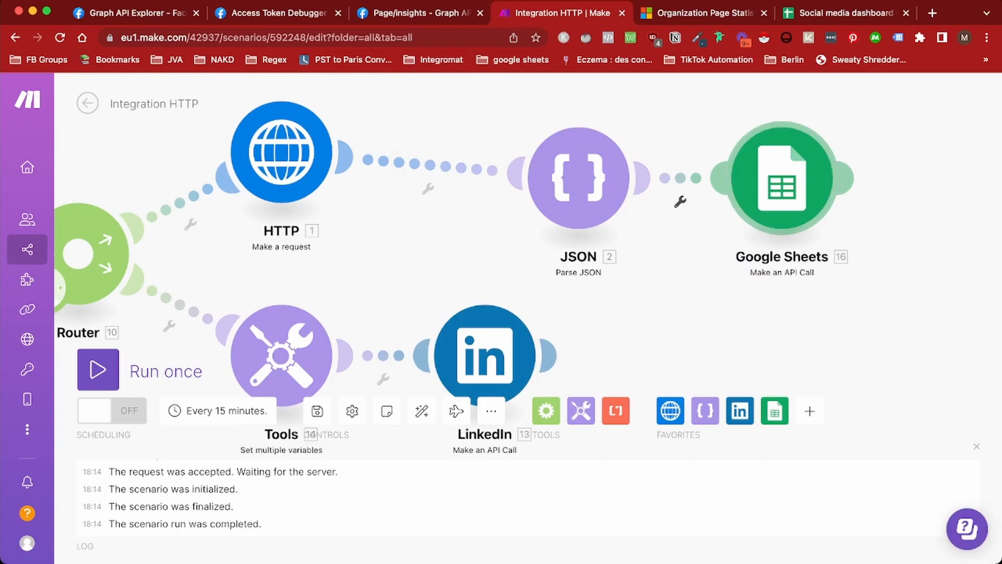
# Clone the Google Sheets module and attach the copy after the LinkedIn module
pyautogui.rightClick(781, 209)
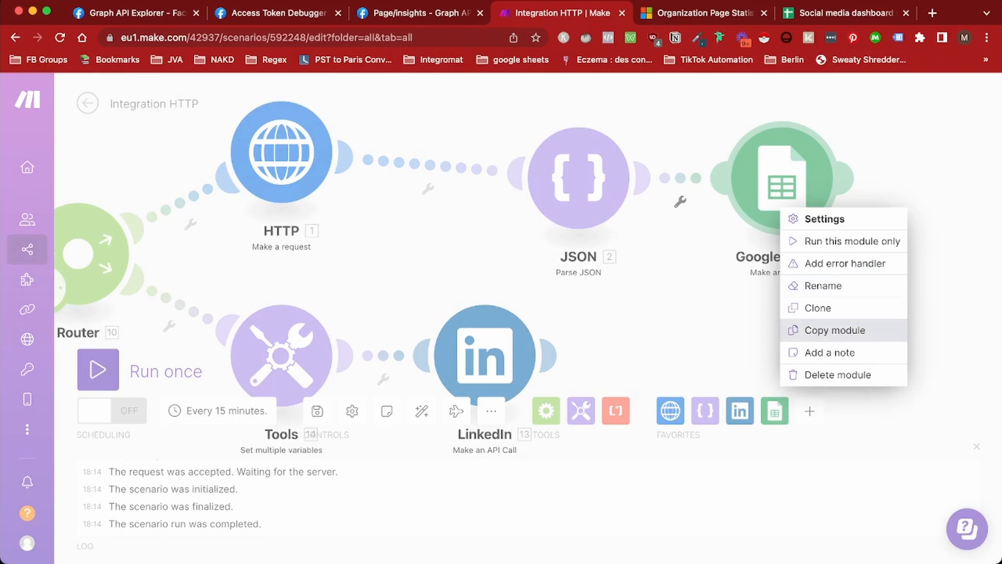
pyautogui.click(818, 307)
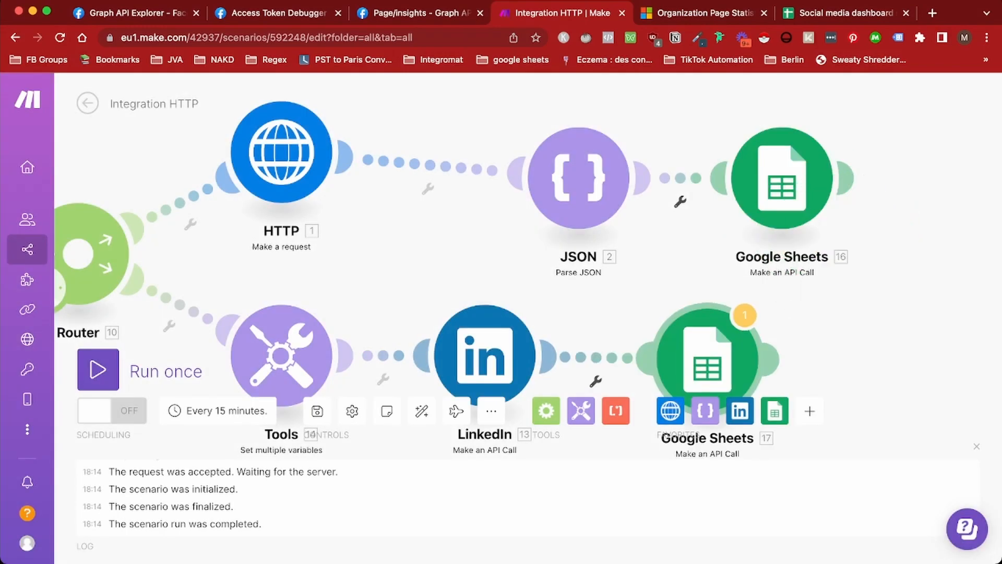
pyautogui.click(708, 359)
# Delete the Sheet2!C3 date block from the copied module's request body
pyautogui.scroll(-10, 489, 340)
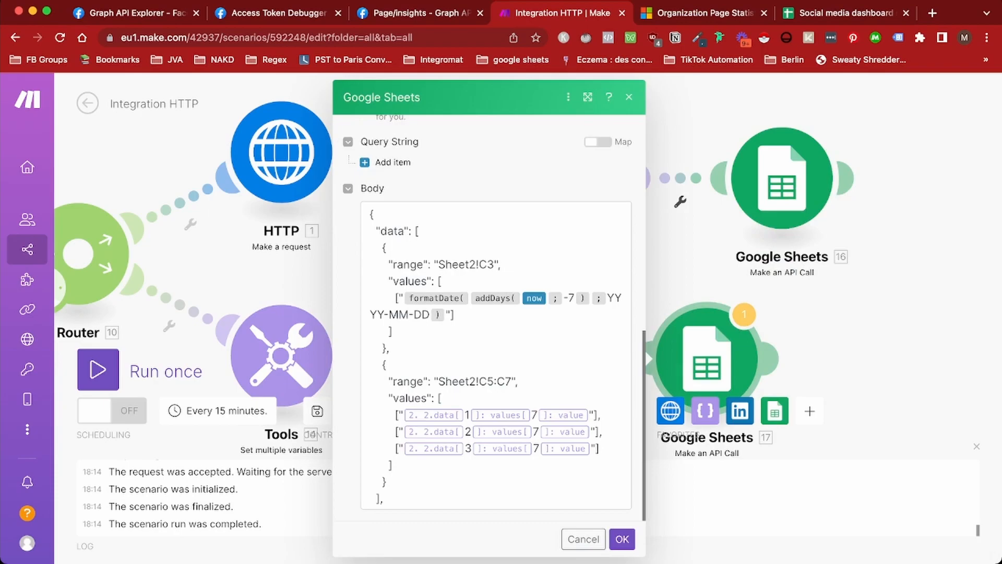
pyautogui.click(392, 349)
pyautogui.scroll(-2, 496, 354)
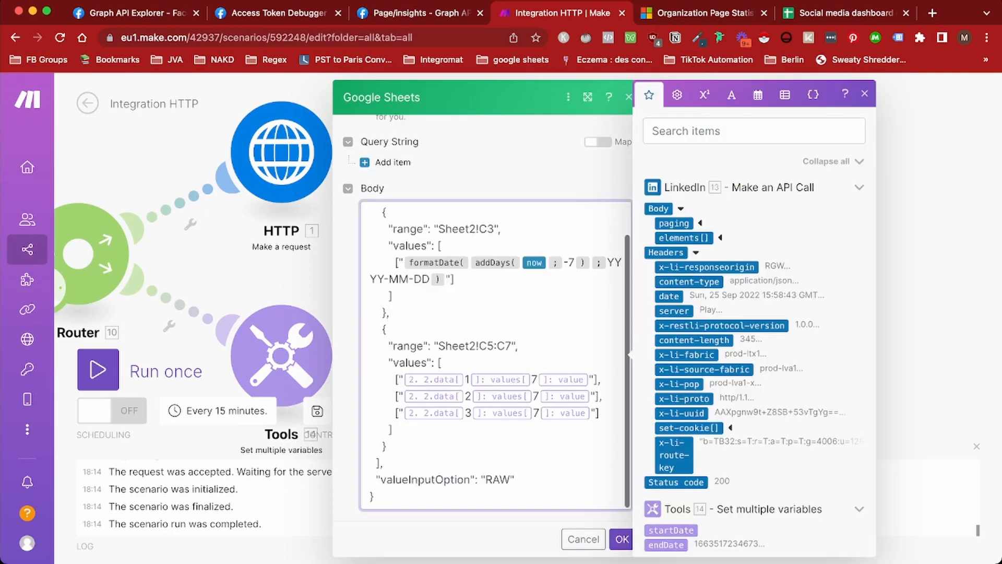
pyautogui.scroll(2, 495, 355)
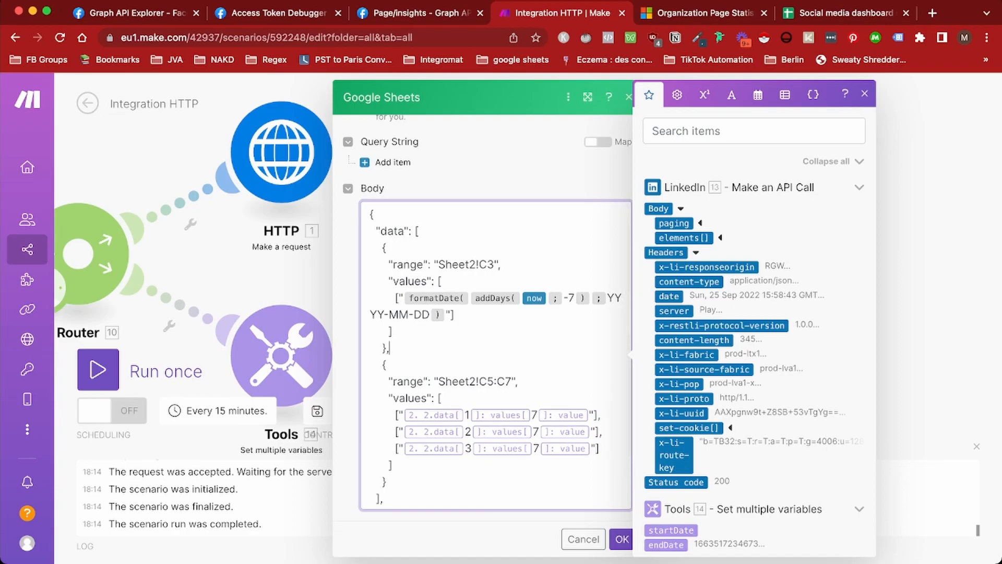
pyautogui.moveTo(389, 347); pyautogui.dragTo(372, 247)
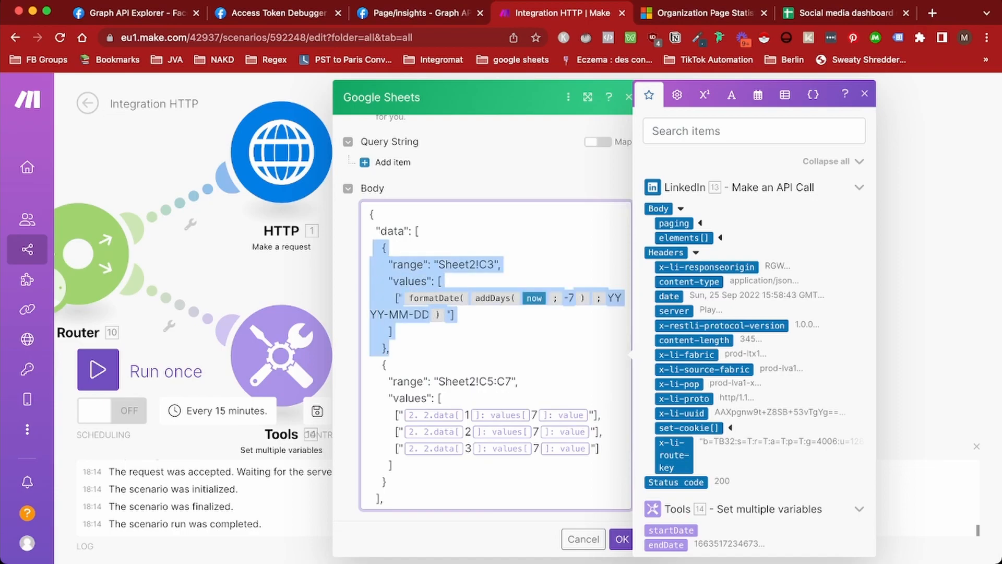
pyautogui.press('BackSpace')
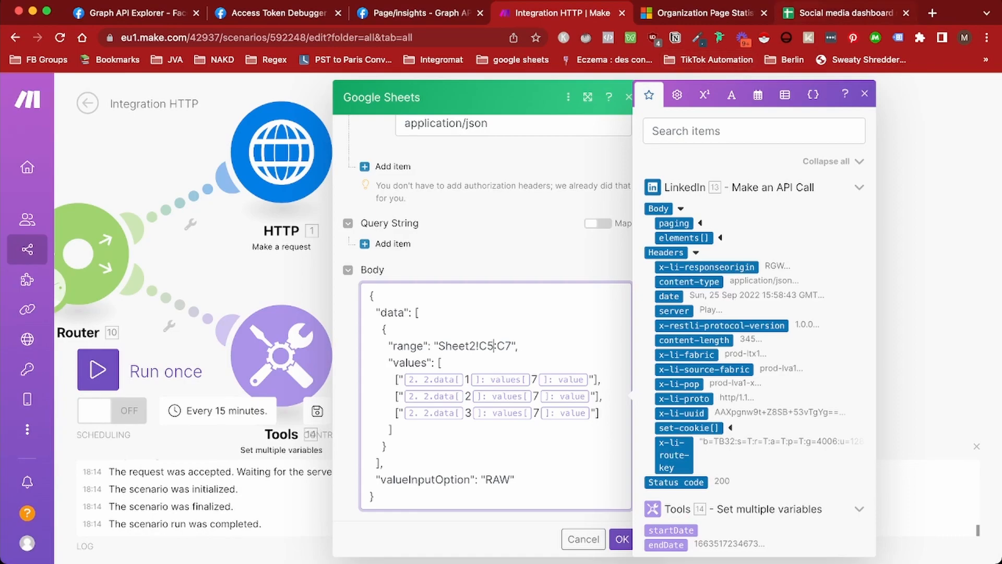
pyautogui.click(839, 13)
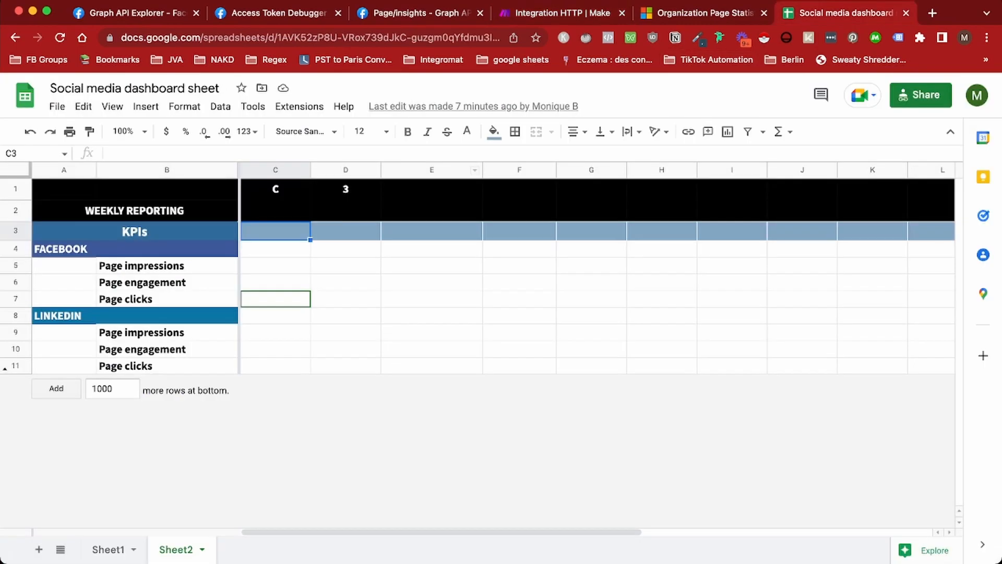
# Change the copied call's range to rows 9 through 11
pyautogui.click(562, 13)
pyautogui.press('BackSpace')
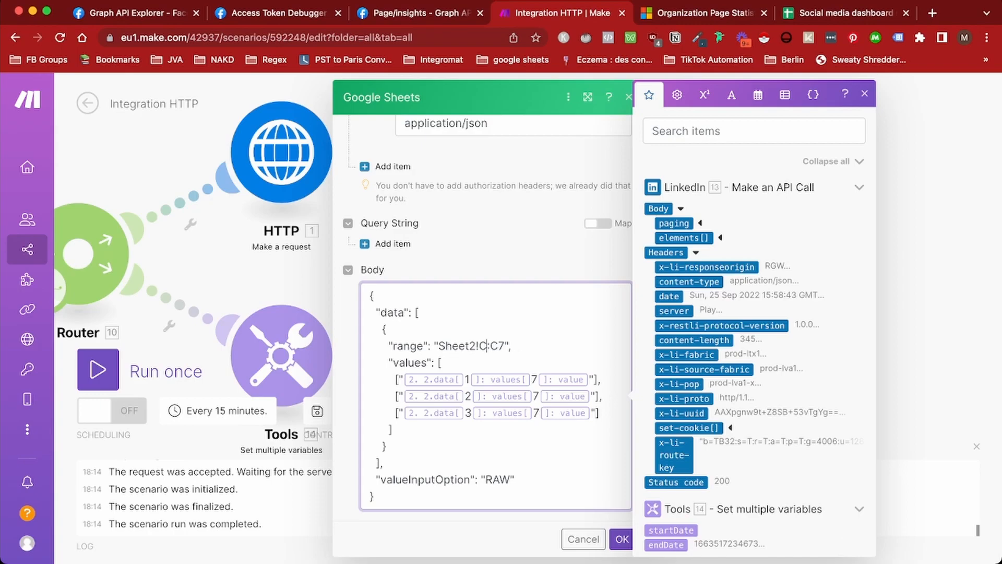
pyautogui.write('9')
pyautogui.press('BackSpace')
pyautogui.write('11')
# Replace the first row's Facebook mapping with LinkedIn totalShareStatistics impressionCount
pyautogui.click(470, 380)
pyautogui.moveTo(590, 379); pyautogui.dragTo(403, 379)
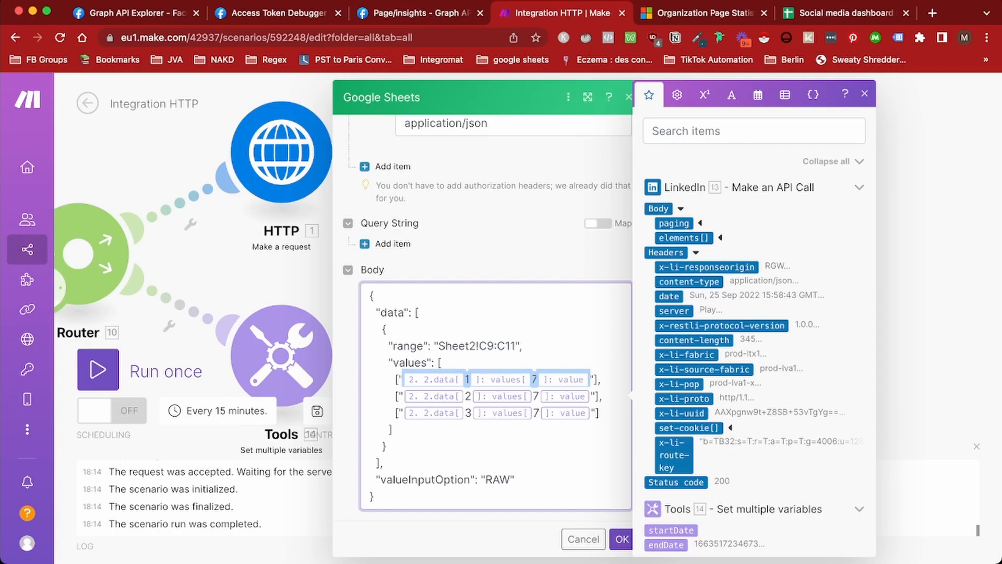
pyautogui.press('BackSpace')
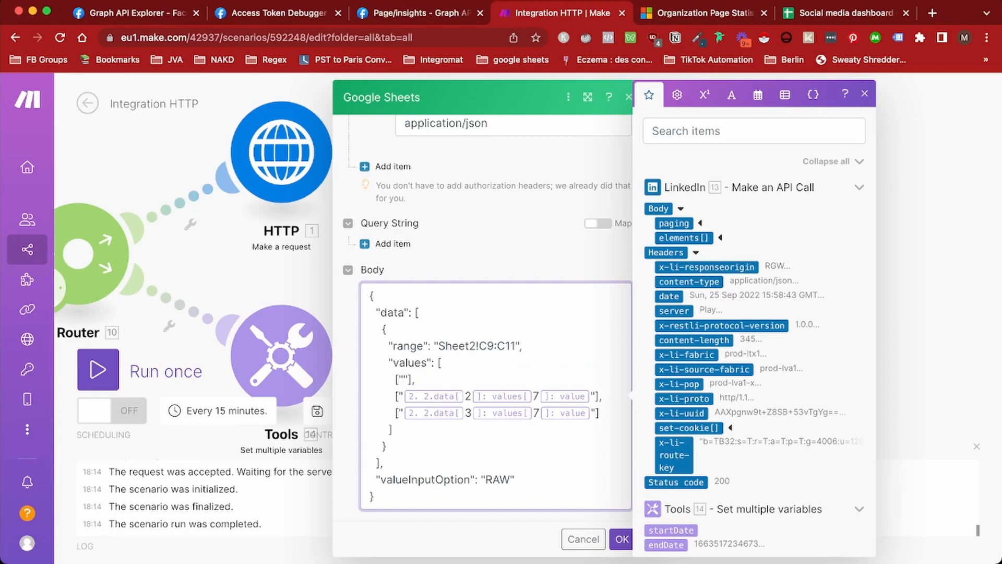
pyautogui.click(720, 238)
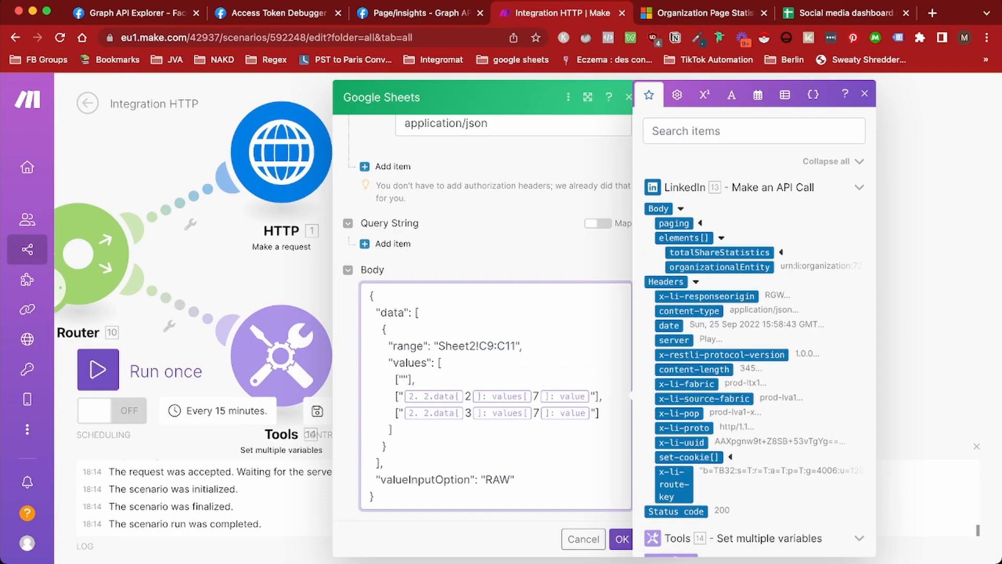
pyautogui.click(782, 253)
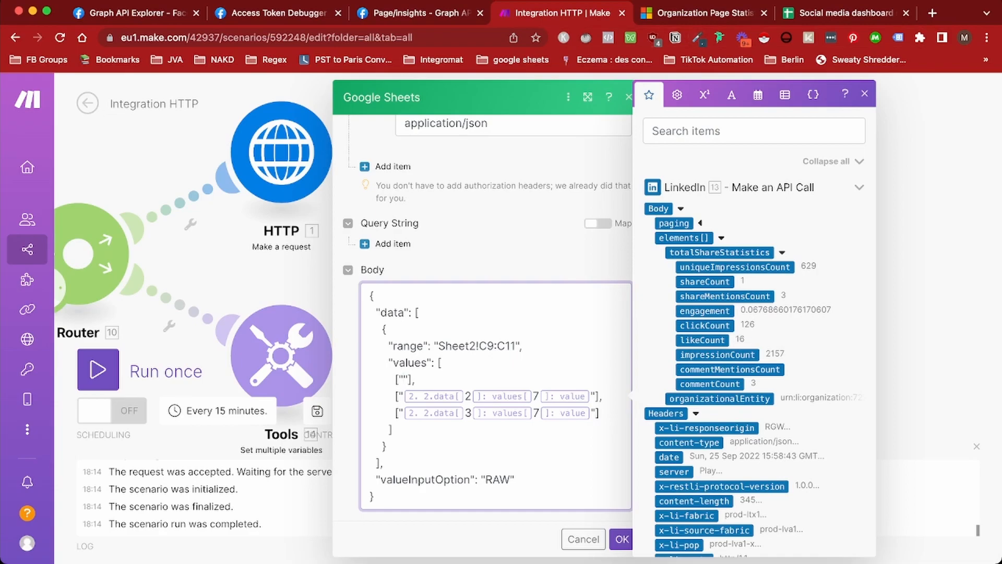
pyautogui.click(717, 355)
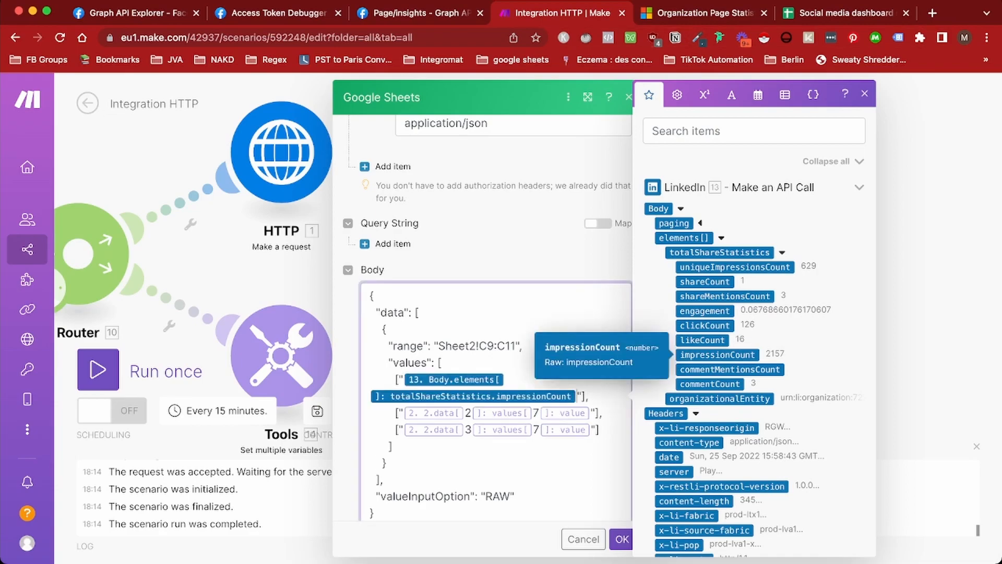
# Map LinkedIn engagement and clickCount into the second and third rows, then confirm
pyautogui.moveTo(592, 412); pyautogui.dragTo(402, 412)
pyautogui.press('BackSpace')
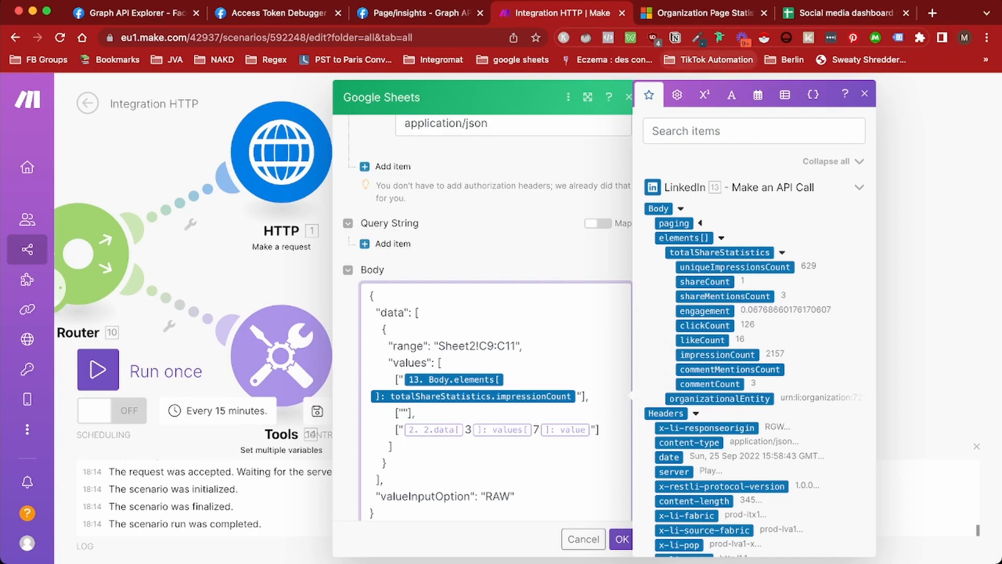
pyautogui.click(845, 13)
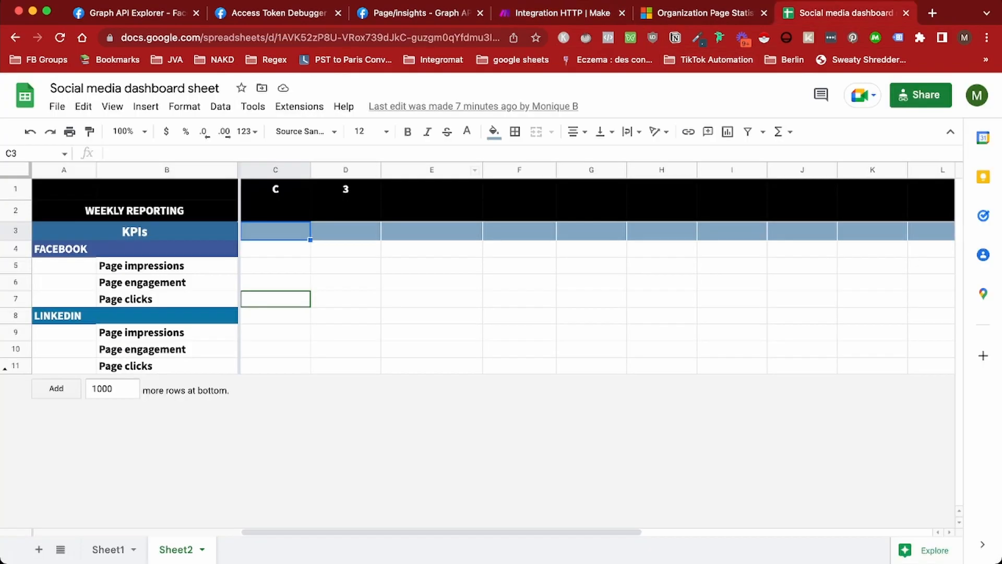
pyautogui.click(562, 13)
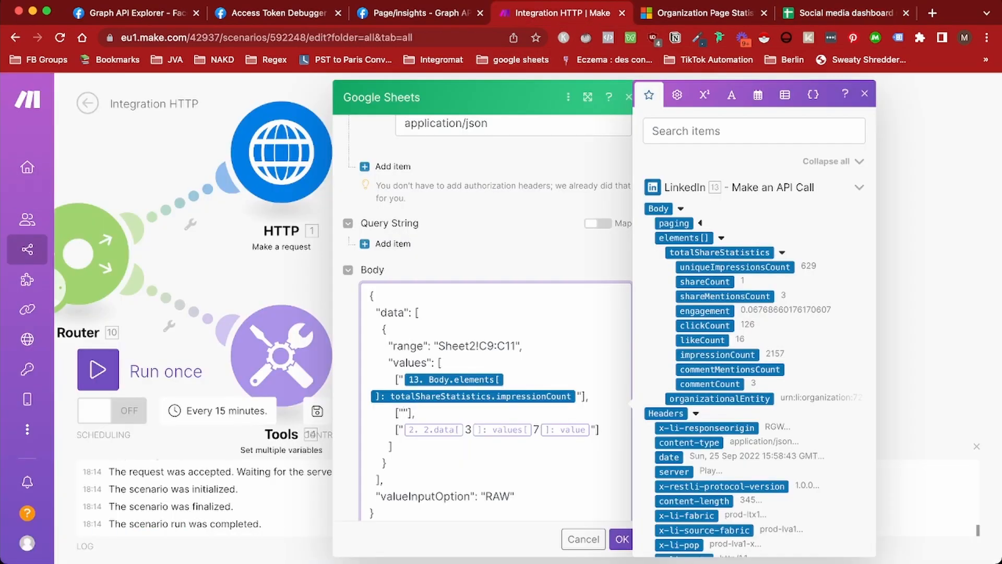
pyautogui.click(704, 311)
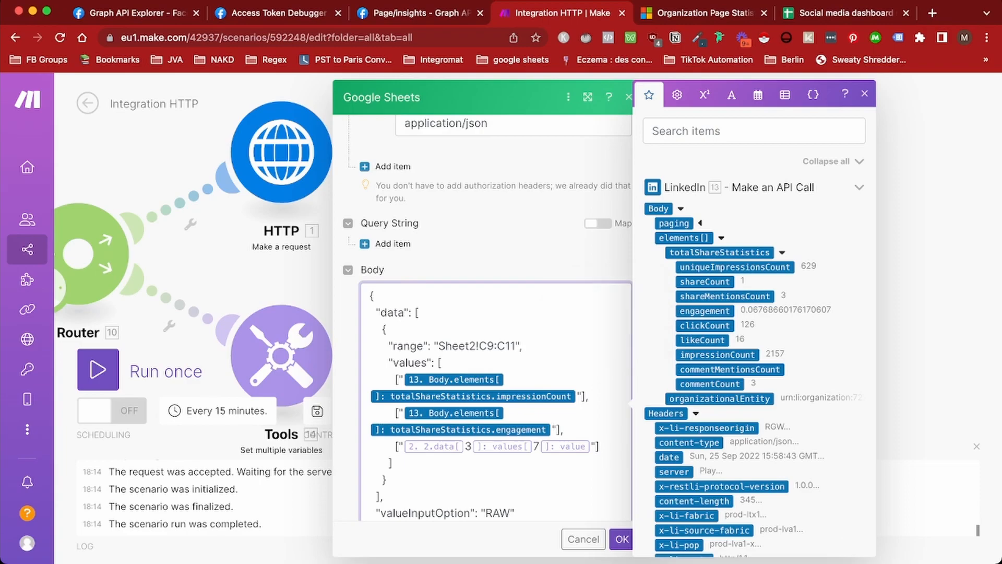
pyautogui.moveTo(591, 447); pyautogui.dragTo(403, 447)
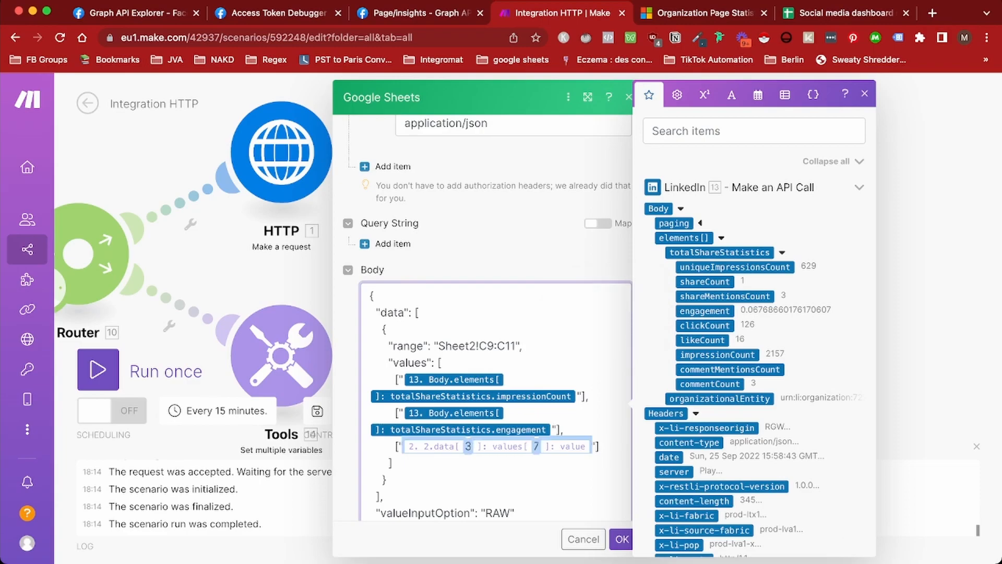
pyautogui.press('BackSpace')
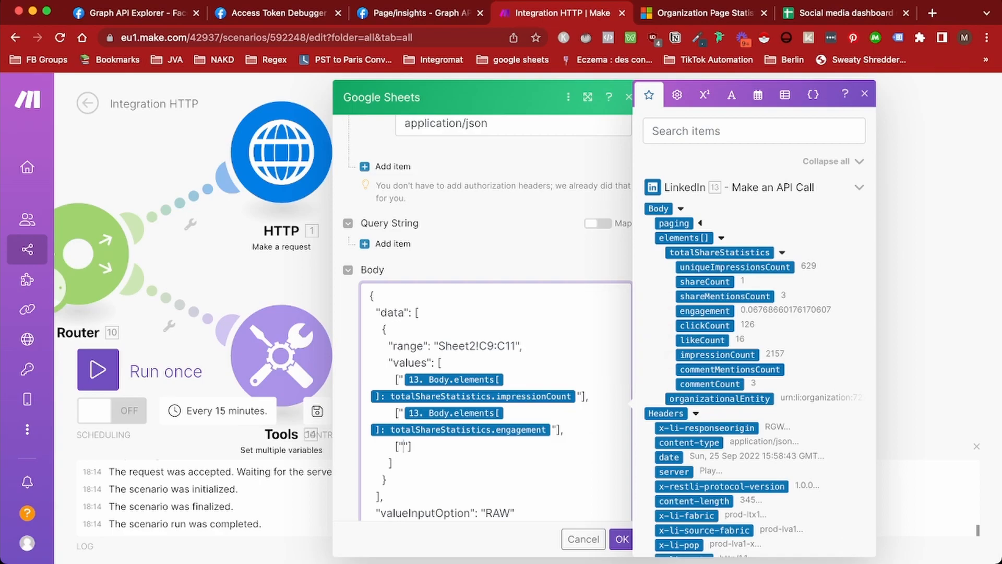
pyautogui.click(705, 325)
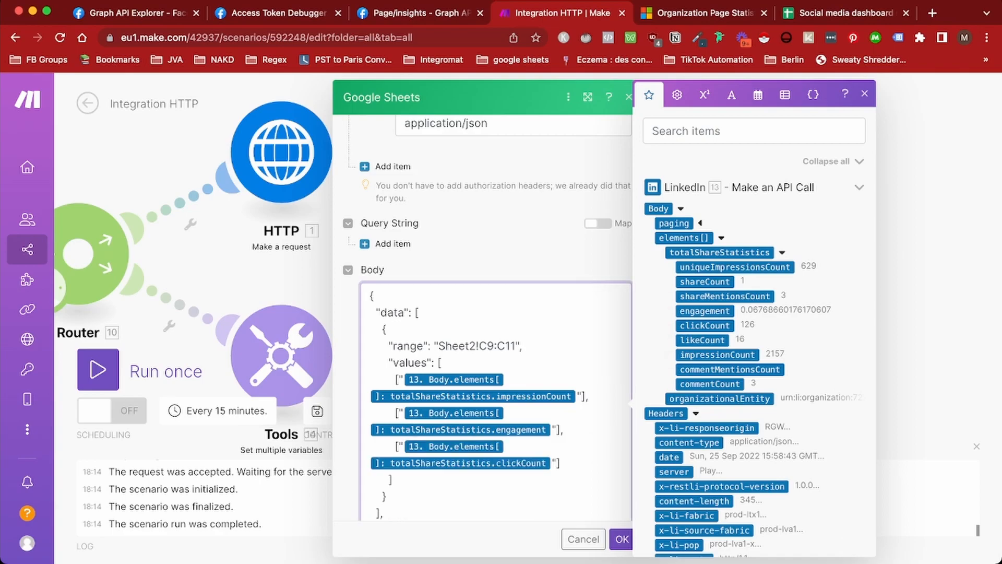
pyautogui.scroll(-2, 495, 365)
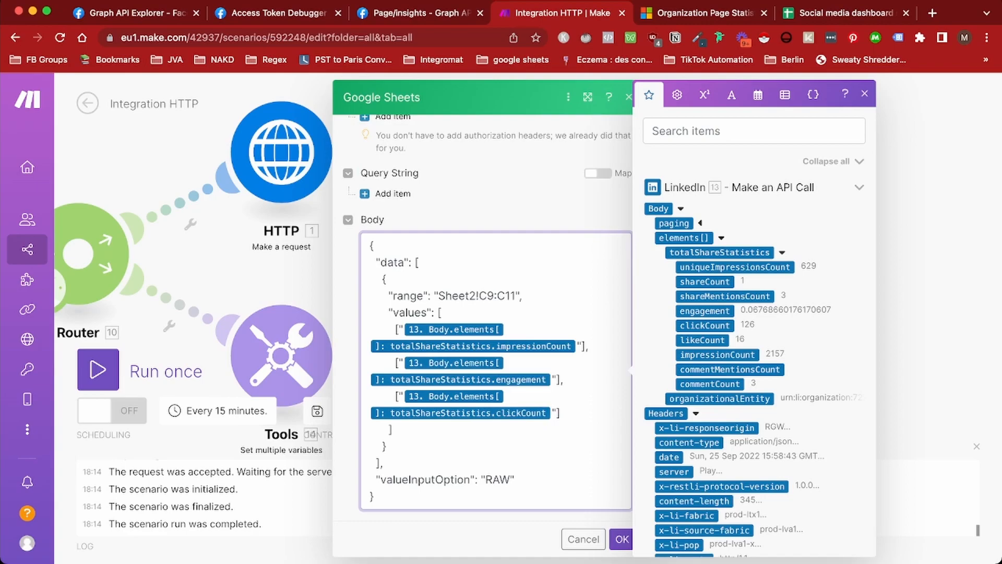
pyautogui.click(621, 538)
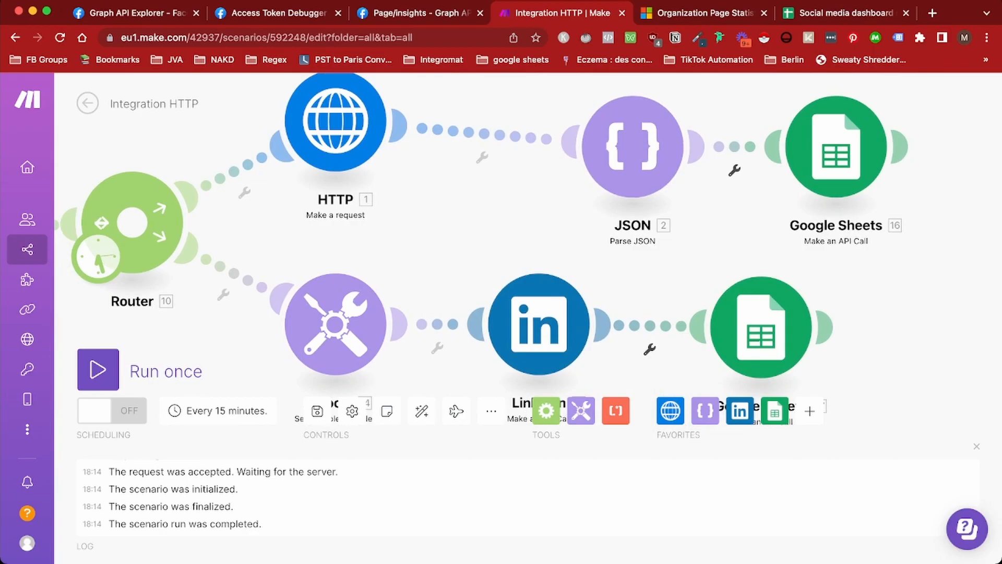
# Test-run and save the scenario, then open the failing Sheets module 16's settings
pyautogui.click(98, 369)
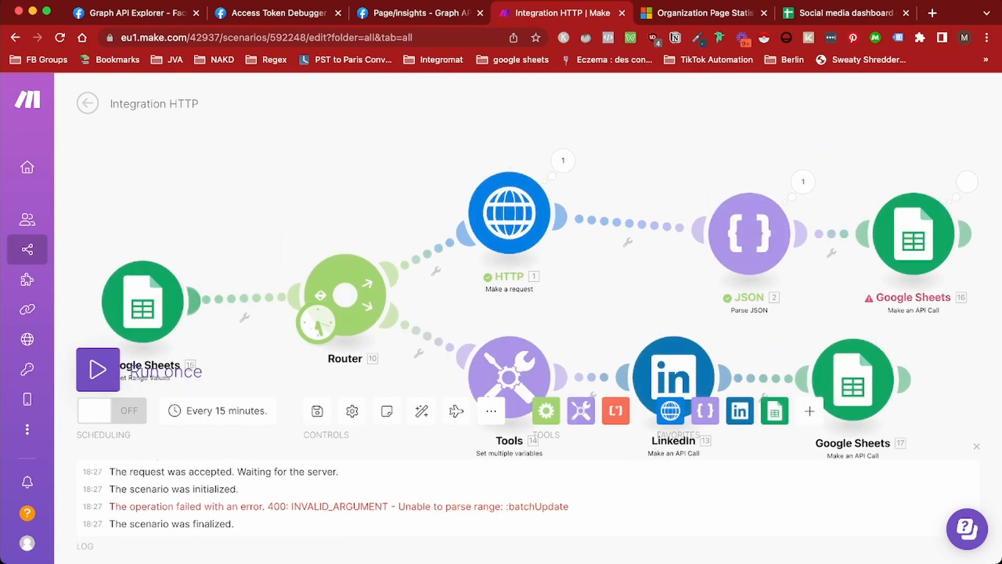
pyautogui.click(316, 411)
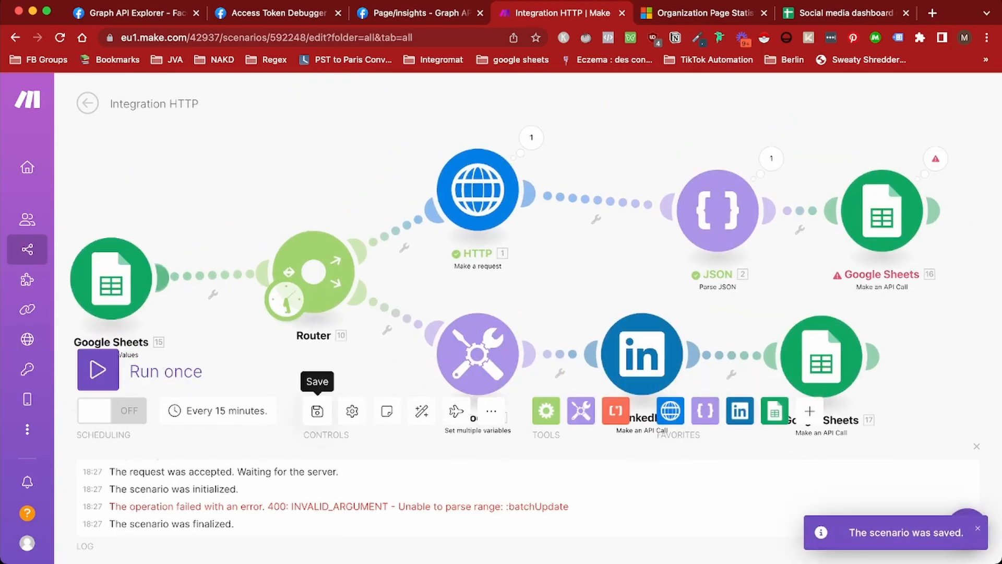
pyautogui.click(882, 210)
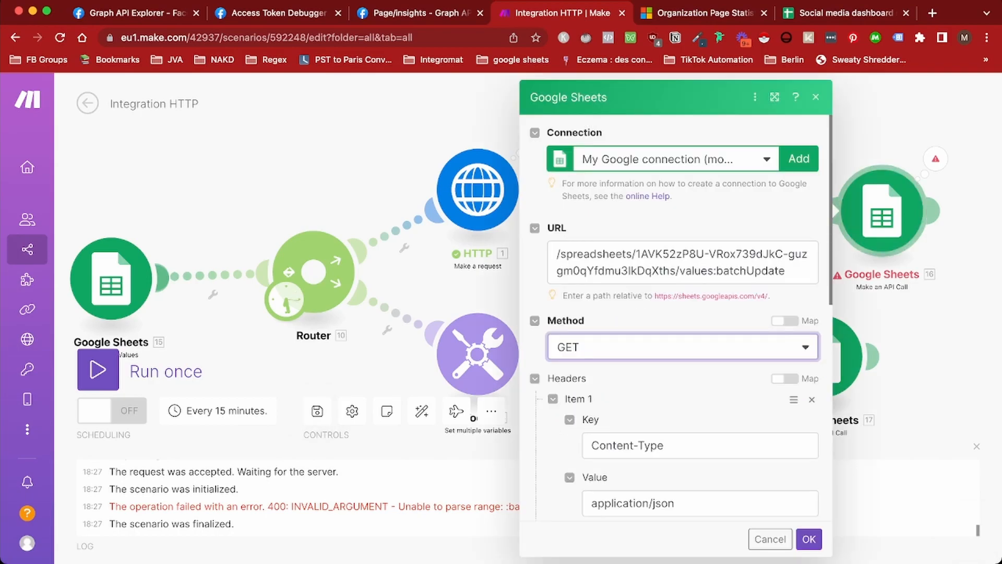
# Switch module 16's request method from GET to POST and run the scenario again
pyautogui.click(683, 346)
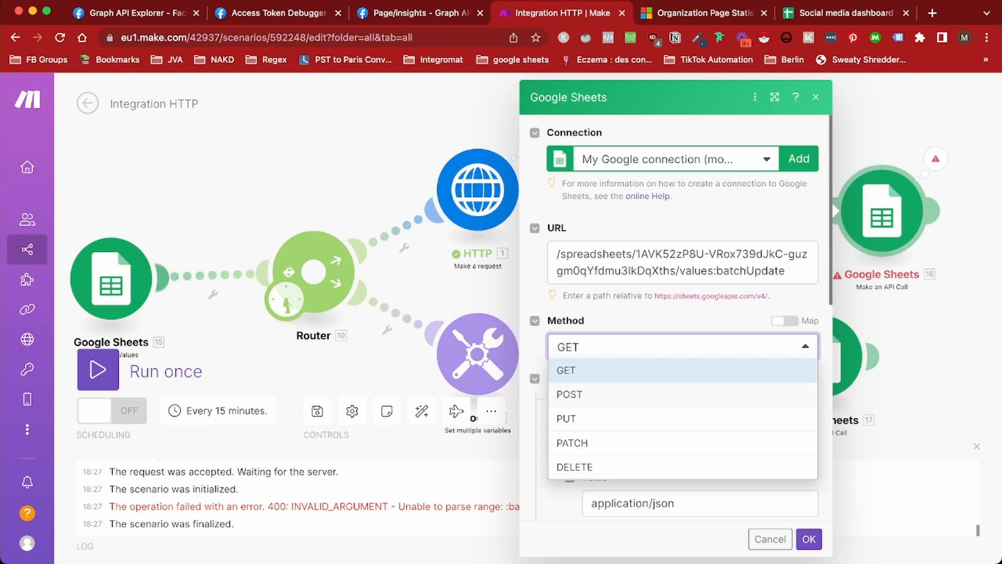
pyautogui.click(682, 395)
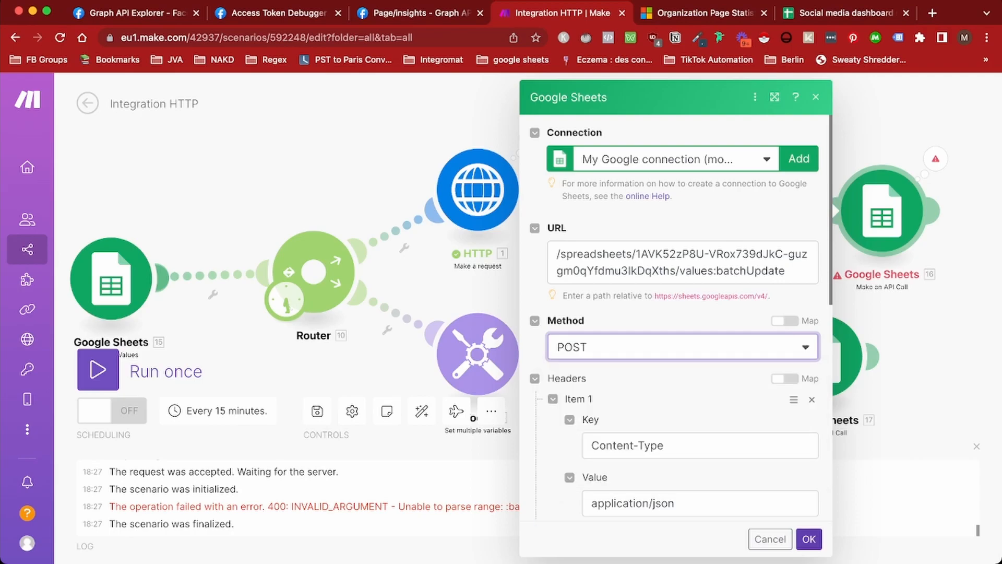
pyautogui.click(809, 539)
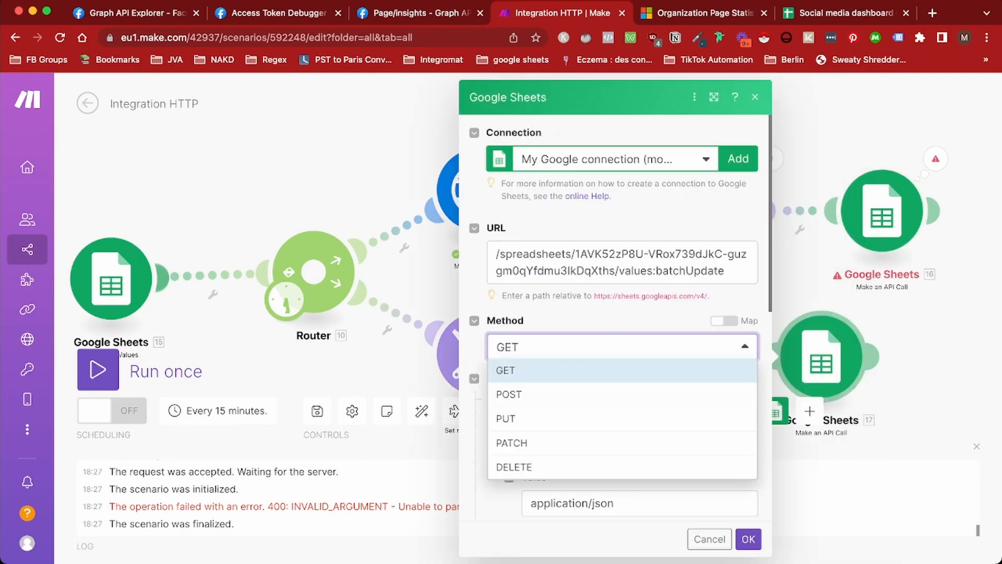
pyautogui.click(682, 395)
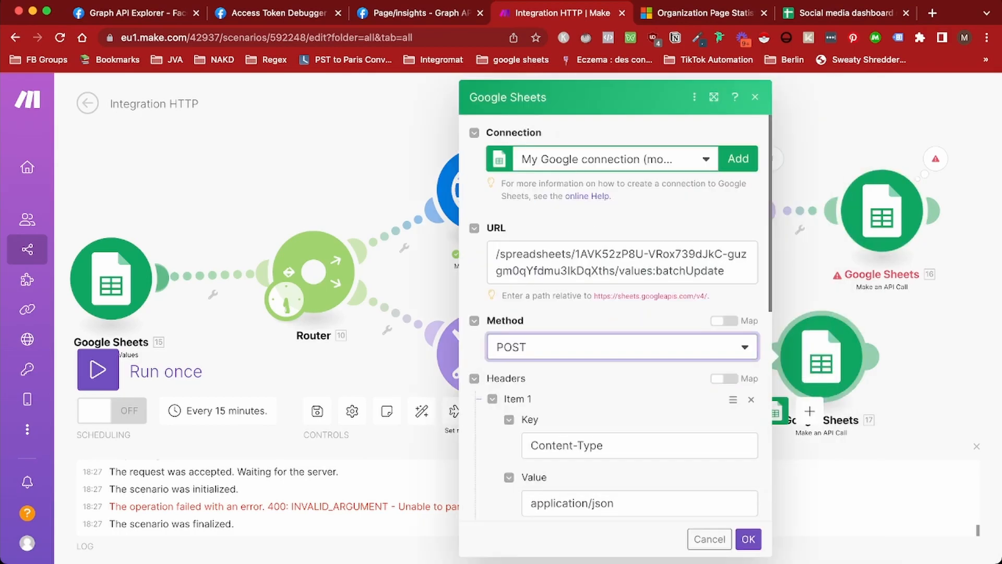
pyautogui.click(748, 539)
pyautogui.click(98, 369)
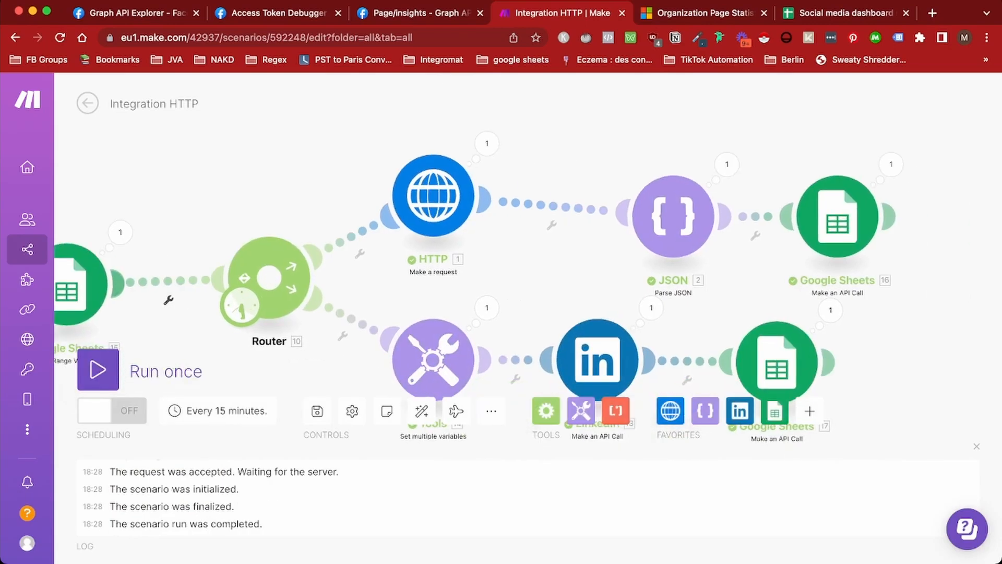
# Review the LinkedIn branch's Sheets call, then view the Social media dashboard sheet
pyautogui.click(776, 362)
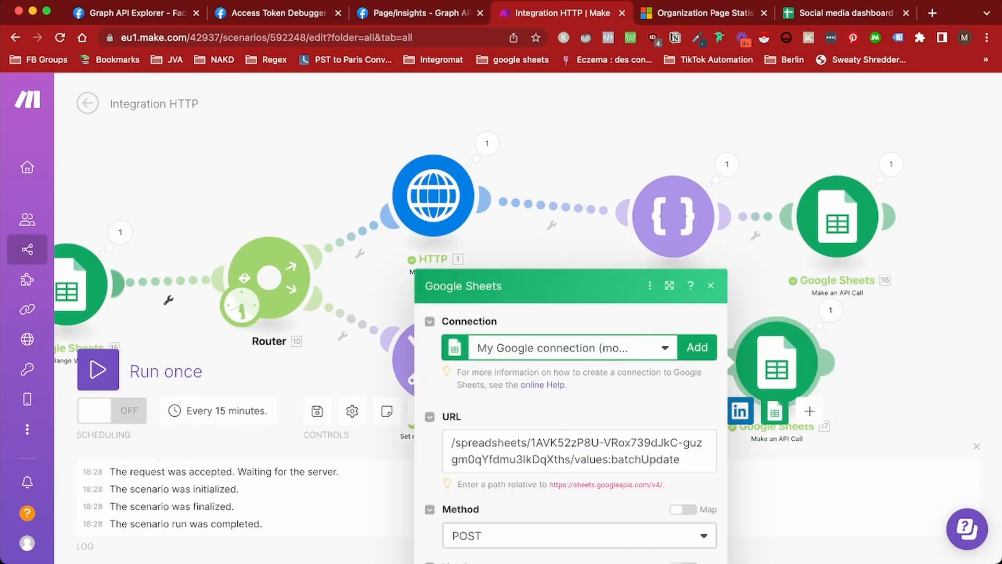
pyautogui.click(704, 539)
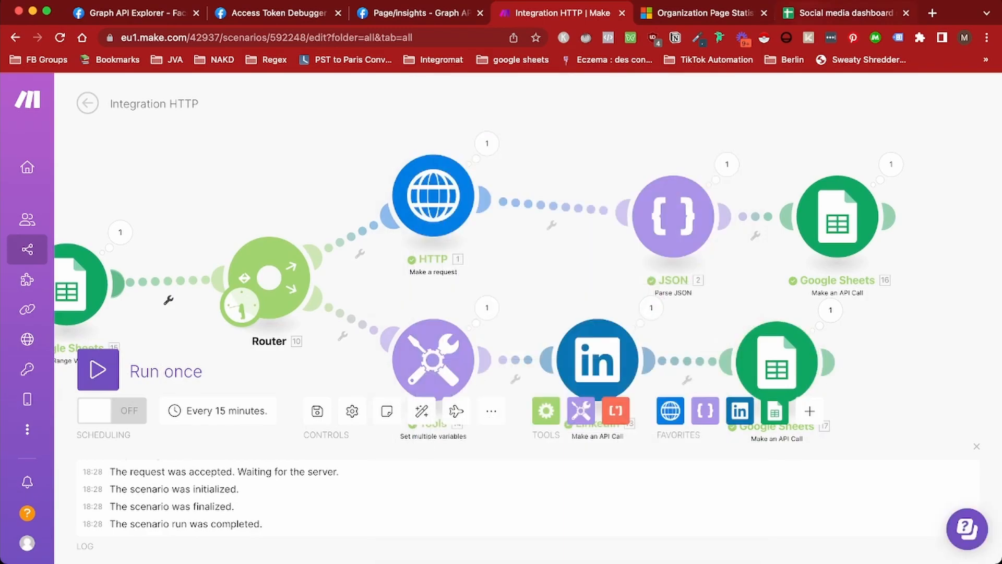
pyautogui.click(845, 13)
pyautogui.click(345, 333)
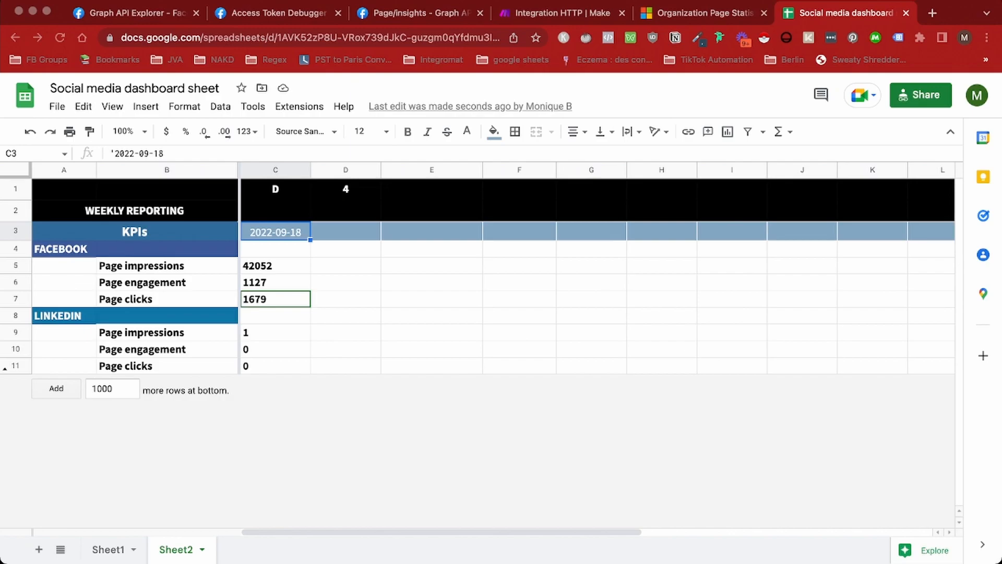
# Check the Facebook and LinkedIn KPI values in C6:C11 and the formula in C1
pyautogui.click(276, 266)
pyautogui.click(276, 282)
pyautogui.click(276, 299)
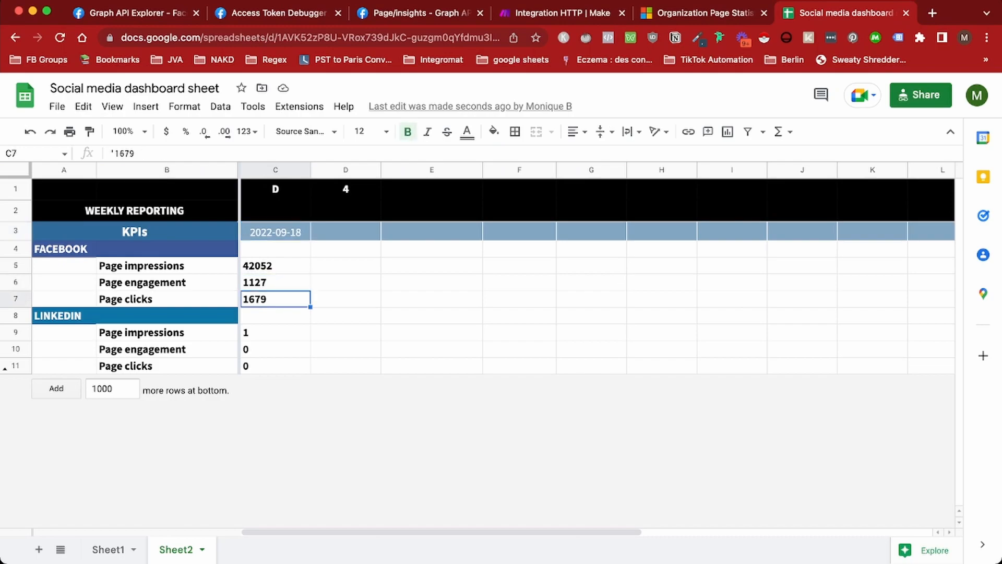
pyautogui.moveTo(276, 332); pyautogui.dragTo(276, 366)
pyautogui.click(275, 366)
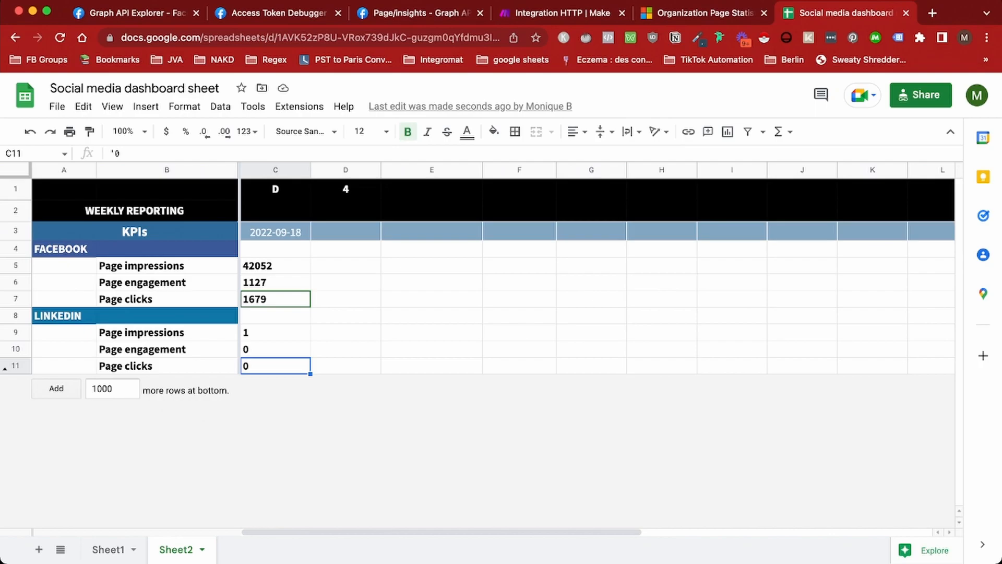
pyautogui.click(275, 189)
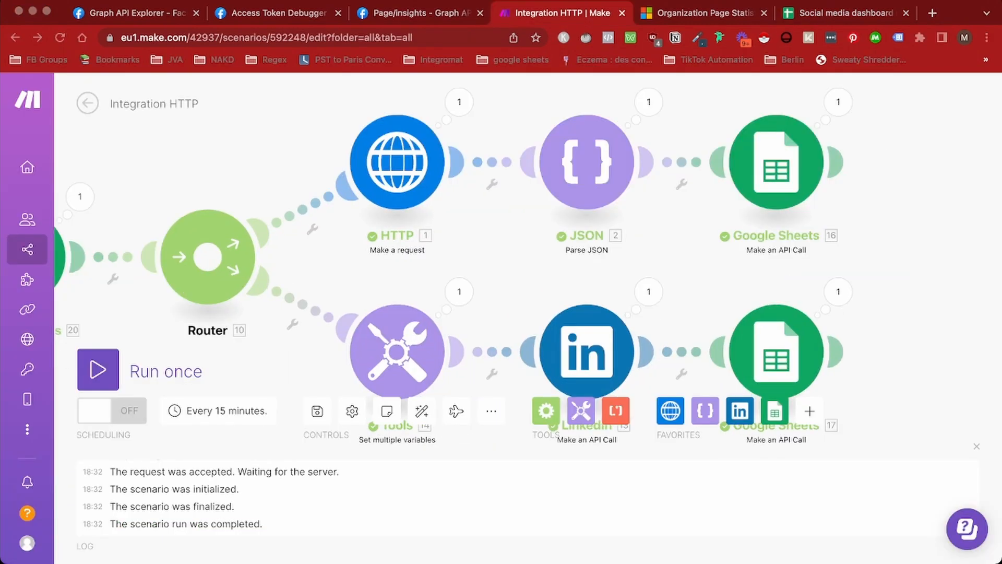
# Replace the fixed C in module 16's first range with the mapped 20. C value
pyautogui.click(776, 162)
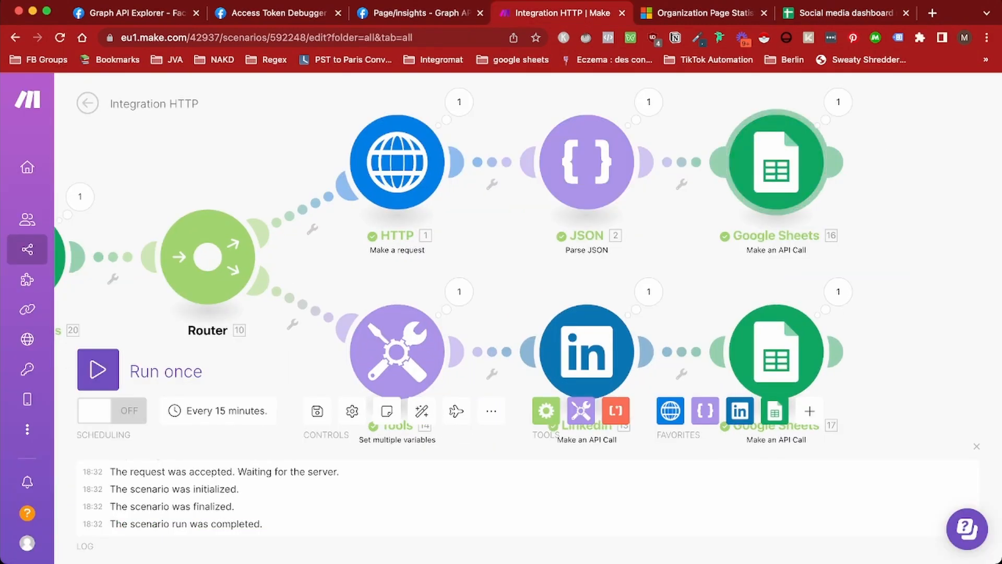
pyautogui.scroll(-5, 563, 323)
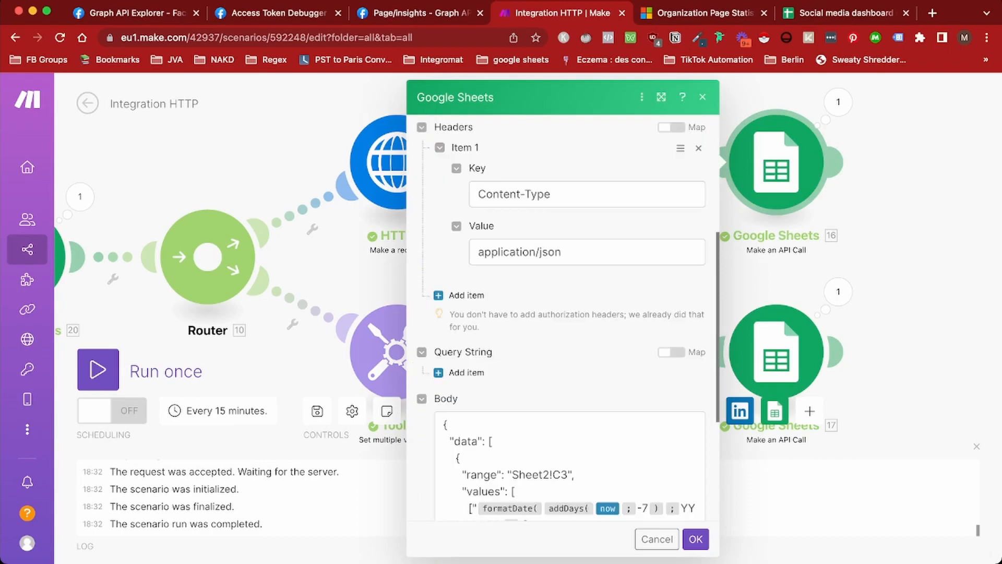
pyautogui.scroll(-3, 562, 323)
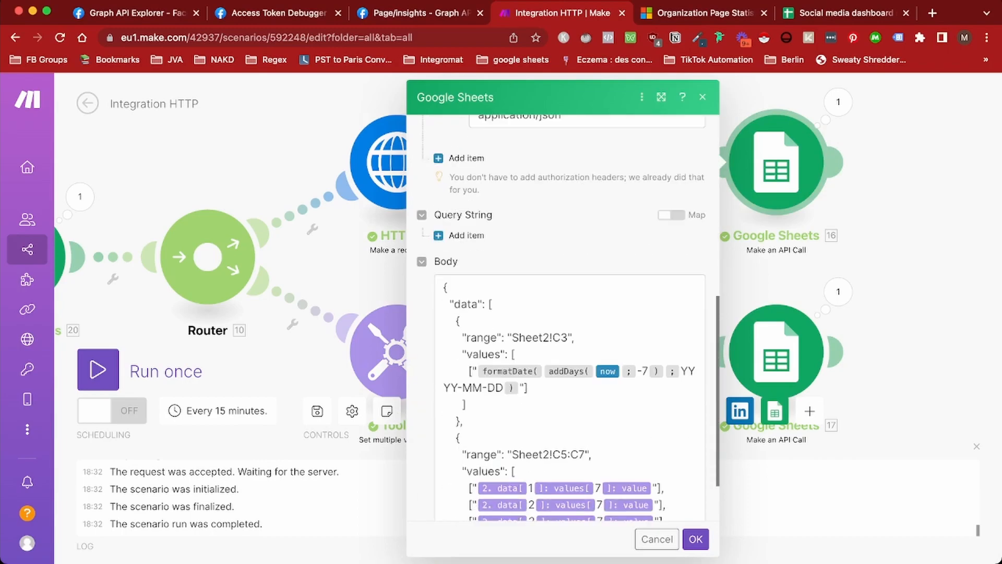
pyautogui.click(561, 337)
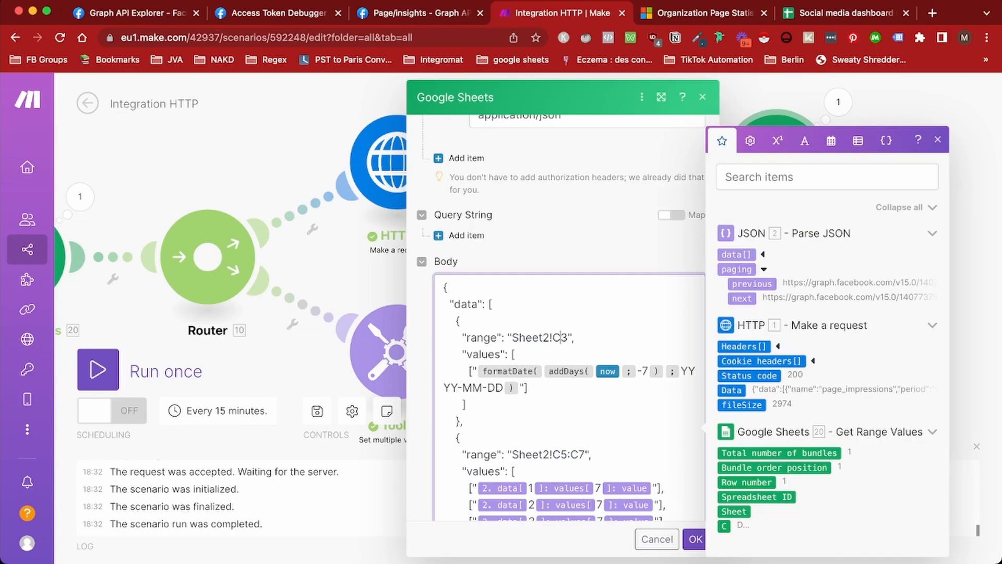
pyautogui.press('BackSpace')
pyautogui.click(724, 526)
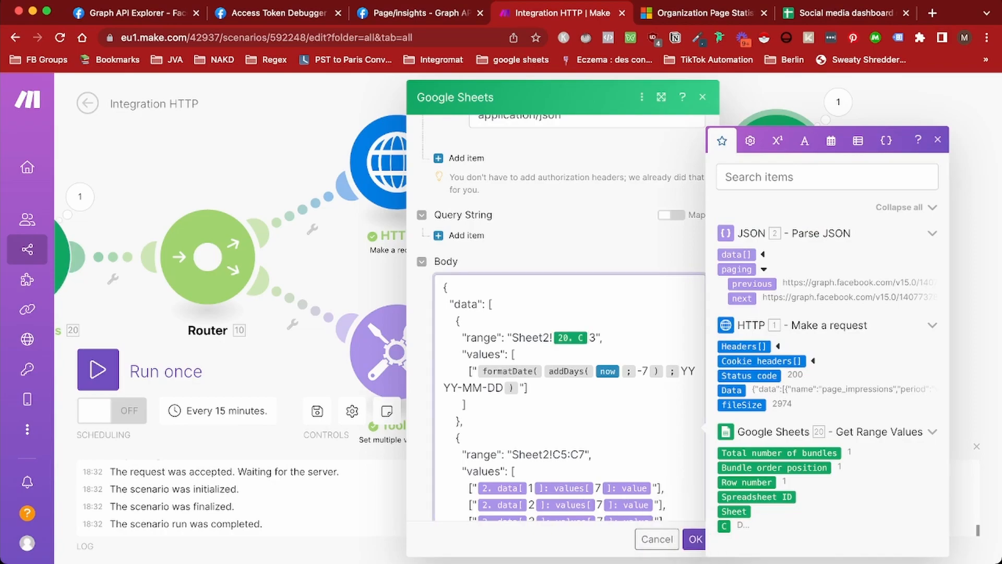
# Swap both C letters in the C5:C7 range for 20. C and confirm, then open module 17
pyautogui.scroll(-1, 569, 397)
pyautogui.click(561, 419)
pyautogui.press('BackSpace')
pyautogui.click(724, 526)
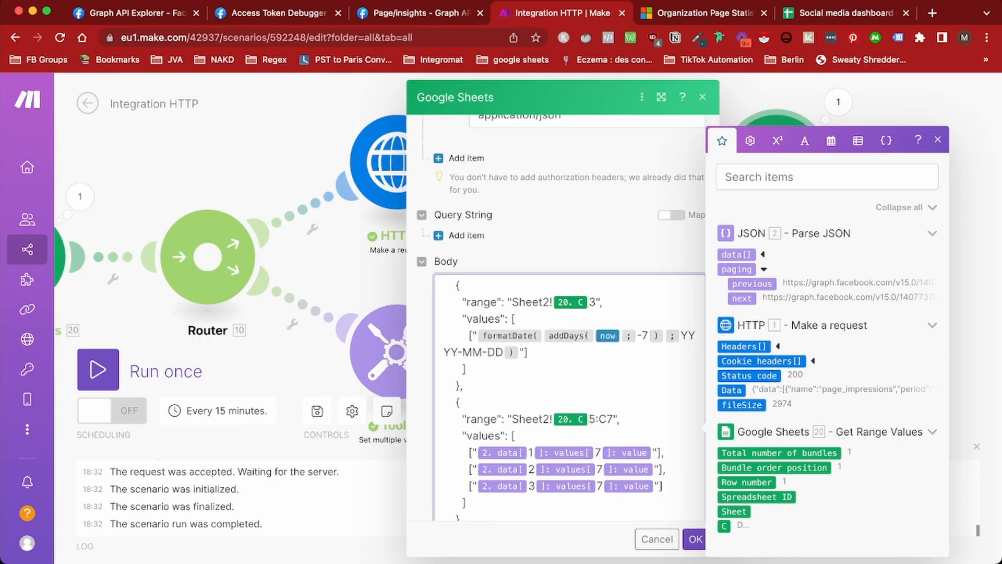
pyautogui.press('BackSpace')
pyautogui.click(724, 526)
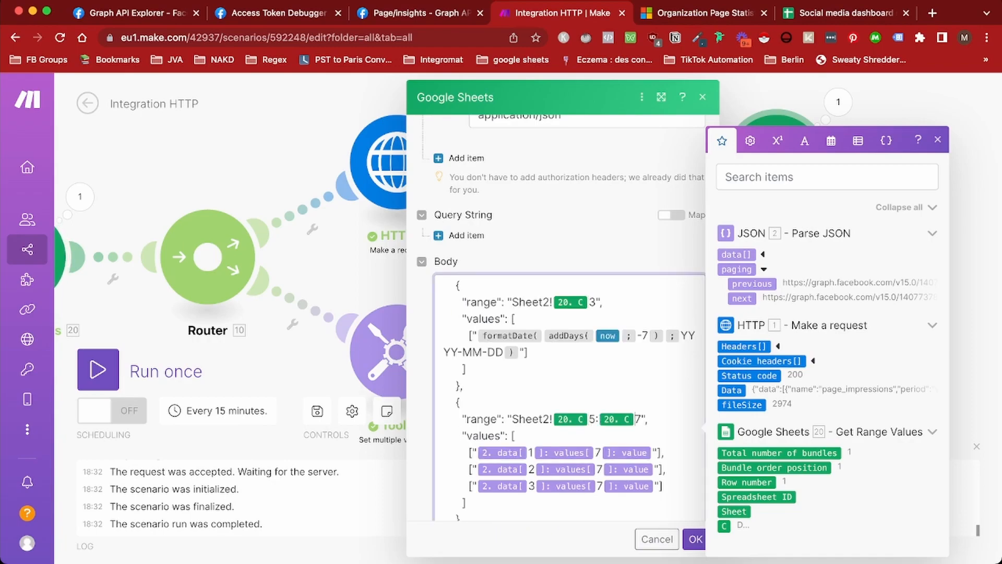
pyautogui.click(695, 538)
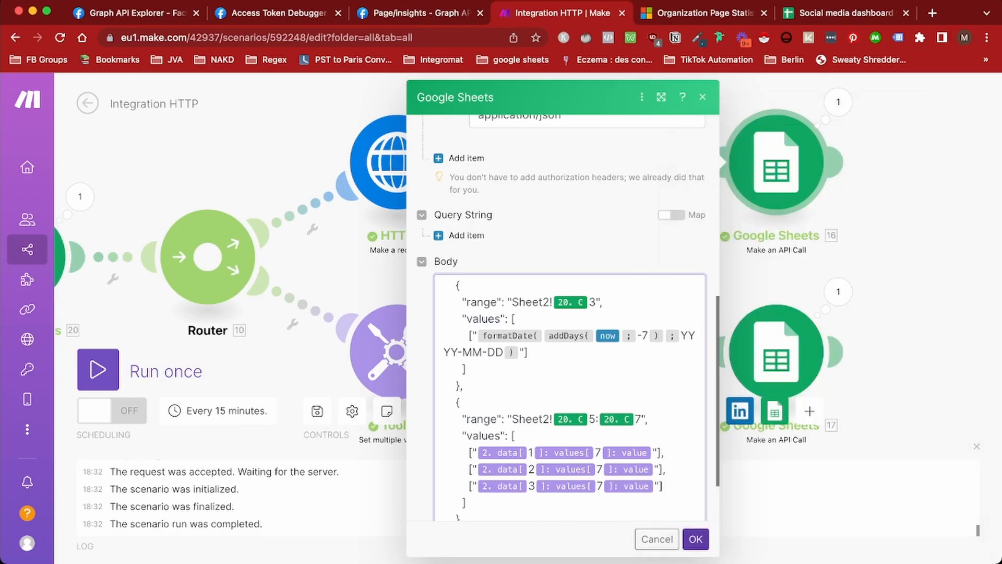
pyautogui.click(776, 351)
pyautogui.scroll(-5, 563, 313)
# Replace both C letters in module 17's Sheet2!C9:C11 range with the 20. C mapping
pyautogui.scroll(-3, 563, 313)
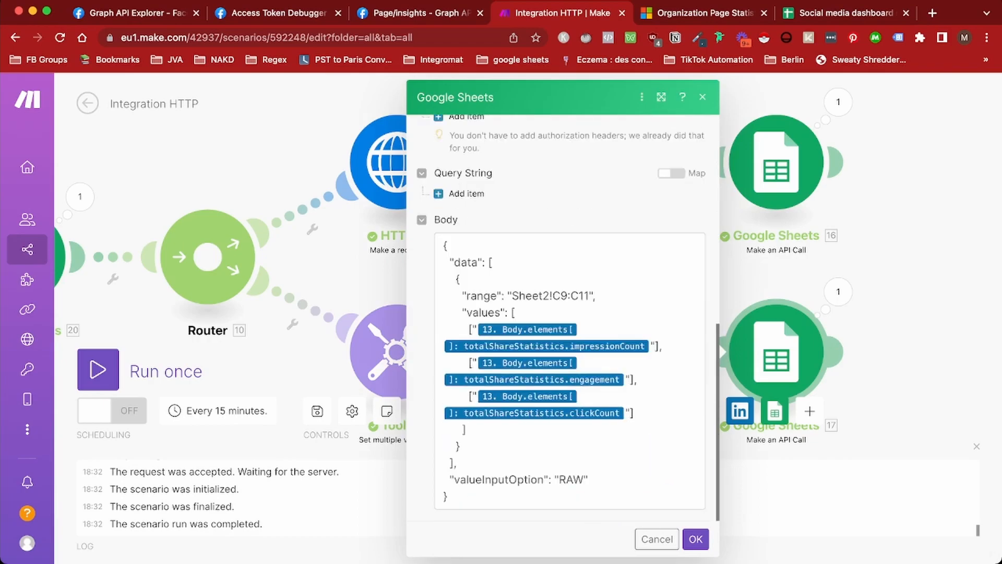
pyautogui.click(560, 296)
pyautogui.press('BackSpace')
pyautogui.scroll(-3, 824, 417)
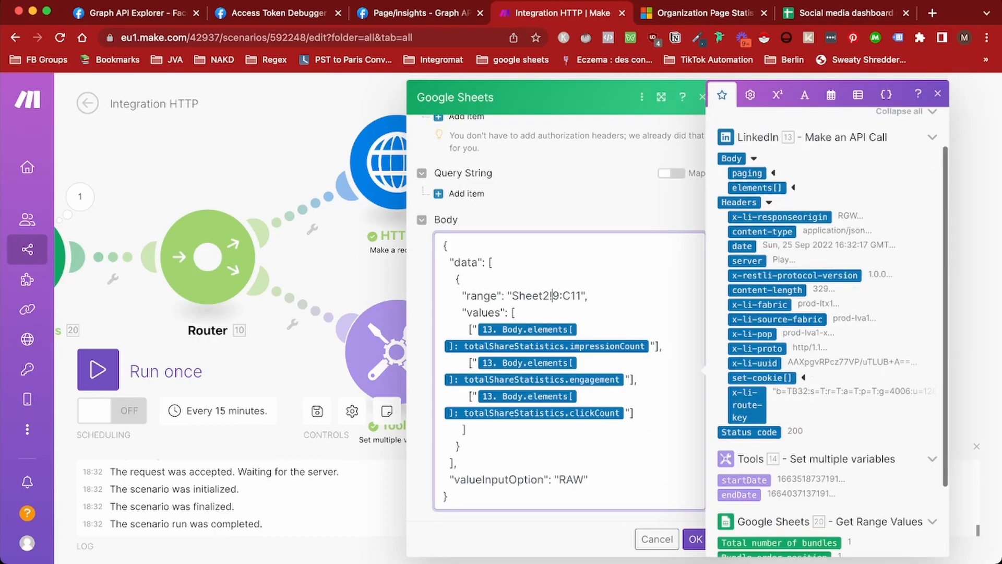
pyautogui.click(725, 526)
pyautogui.click(599, 296)
pyautogui.press('BackSpace')
pyautogui.click(724, 526)
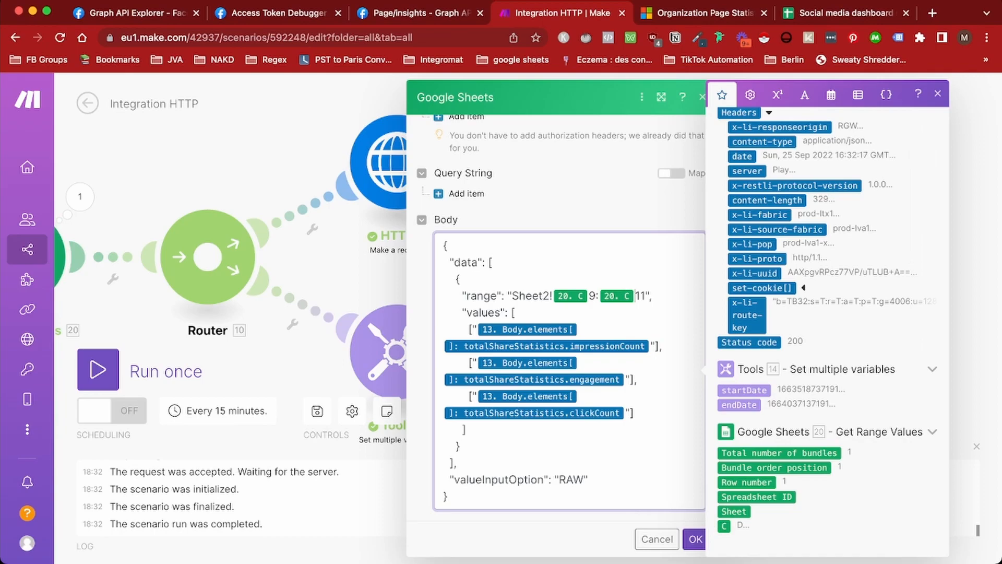
pyautogui.click(694, 539)
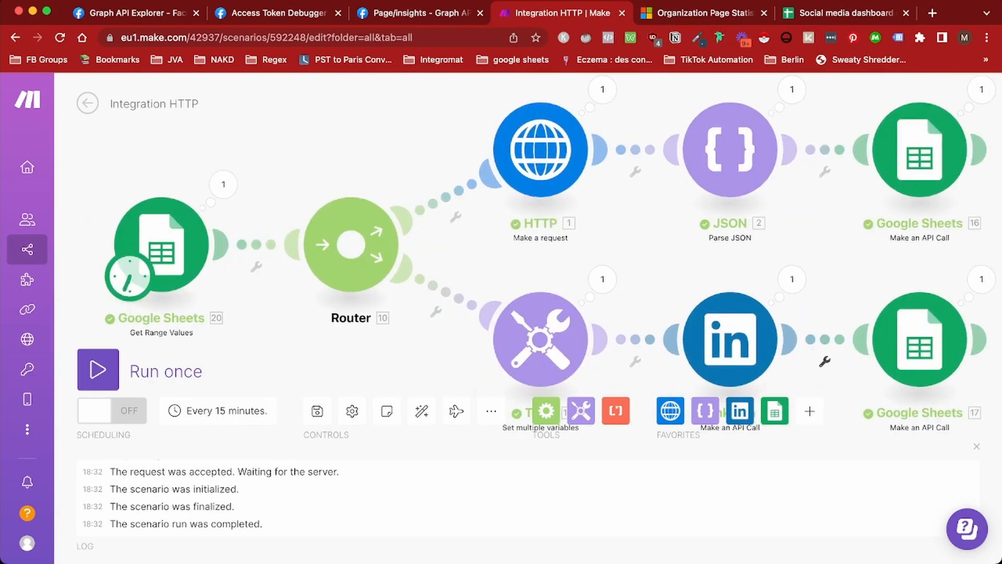
# Set the scenario schedule to run on Mondays by day of the week
pyautogui.click(217, 411)
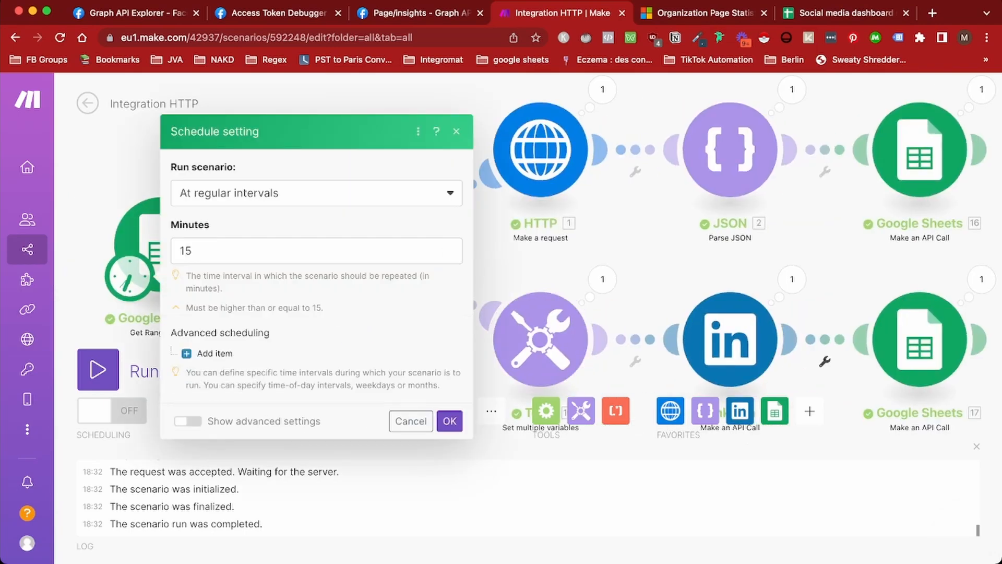
pyautogui.click(316, 193)
pyautogui.click(219, 290)
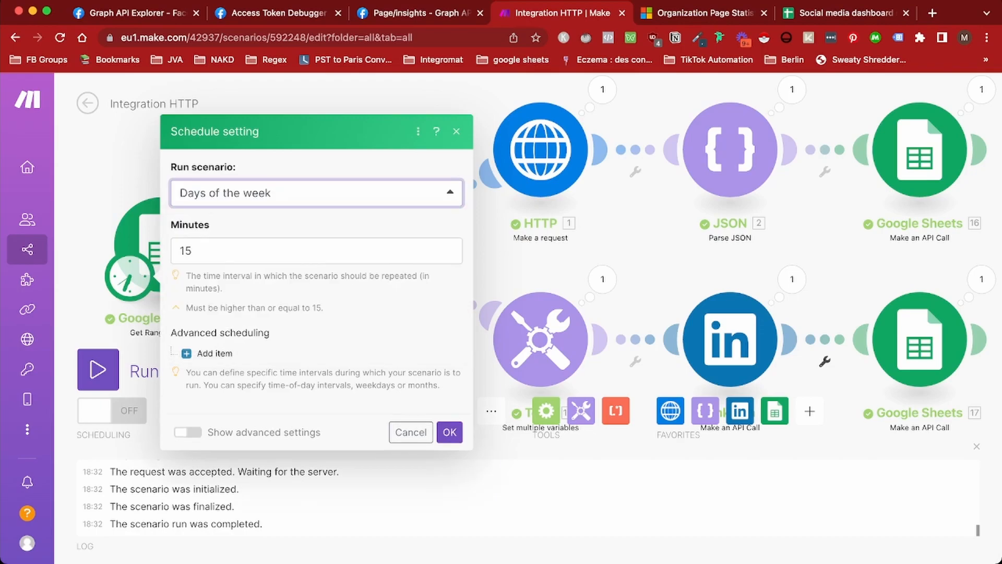
pyautogui.click(185, 217)
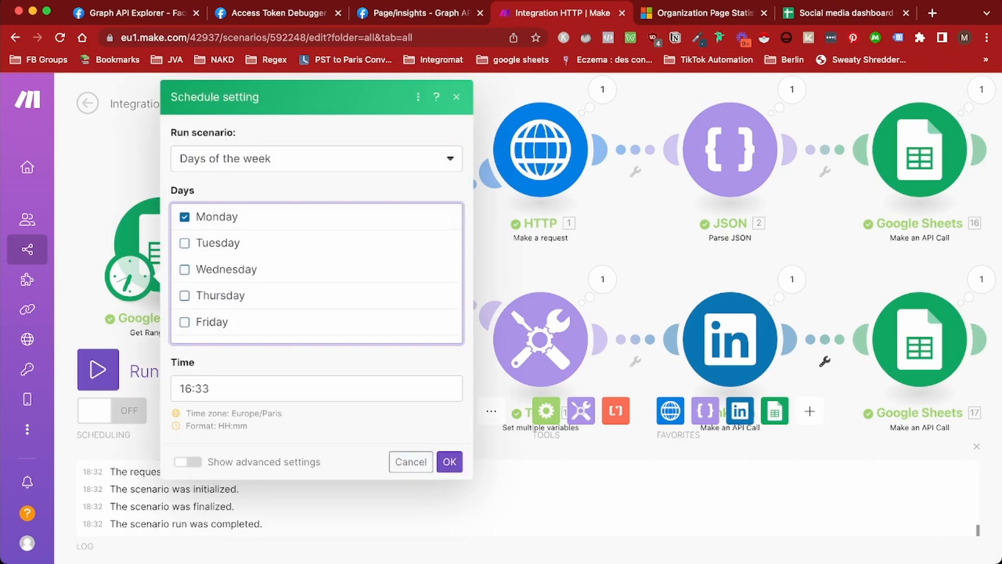
# Set the scheduled run time to 00:10 and confirm the schedule
pyautogui.doubleClick(186, 388)
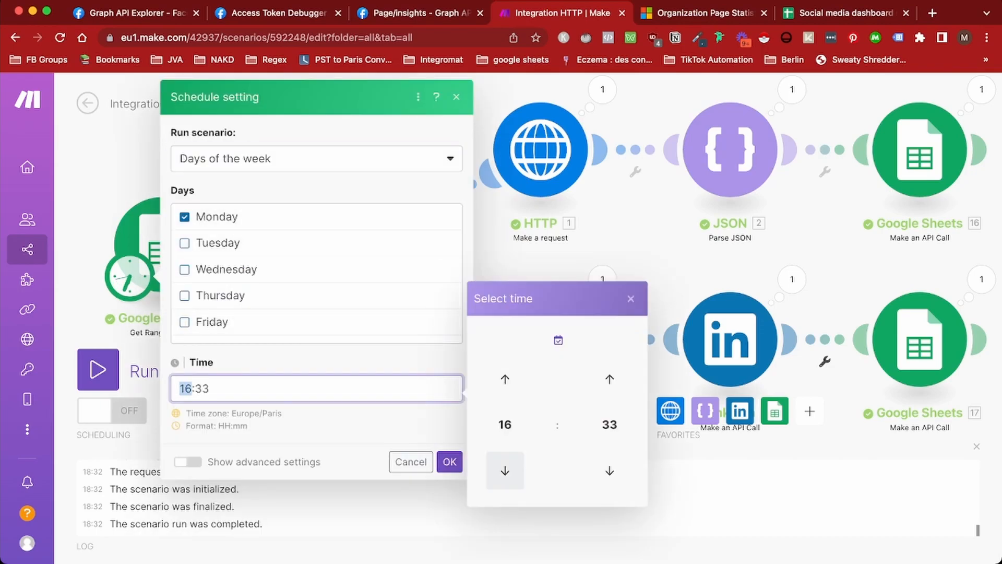
pyautogui.click(505, 424)
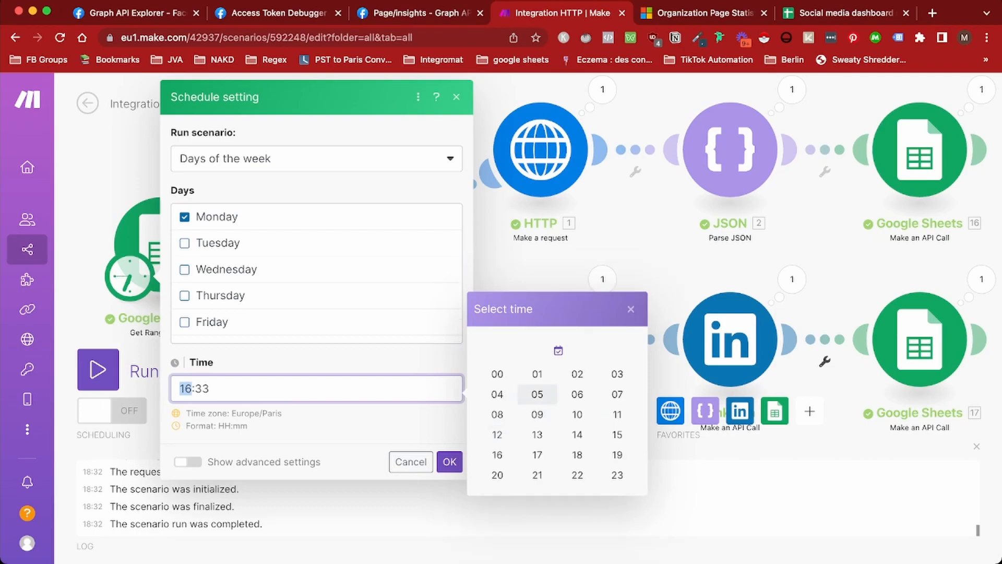
pyautogui.click(498, 374)
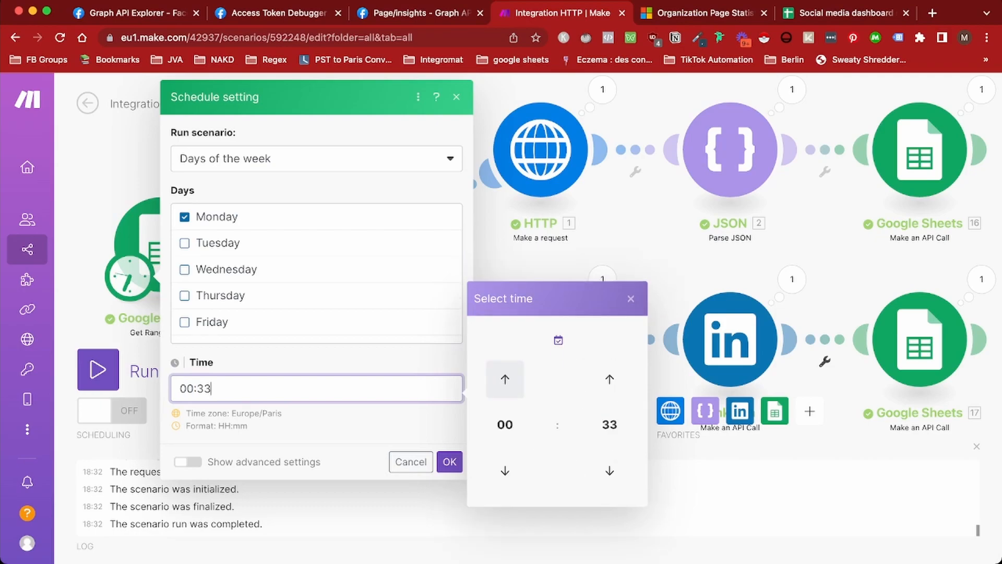
pyautogui.press('BackSpace')
pyautogui.press('BackSpace')
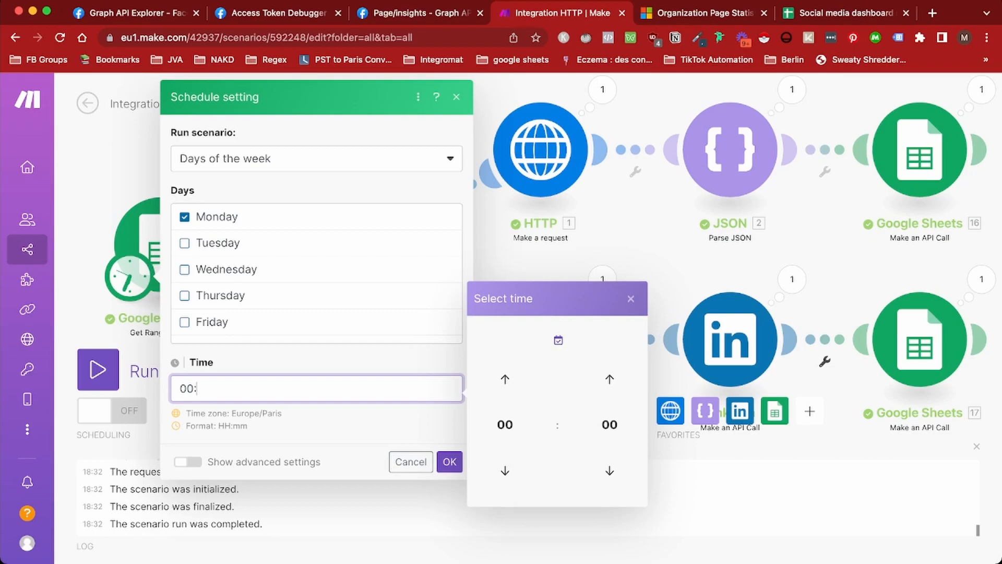
pyautogui.click(609, 379)
pyautogui.click(609, 379)
pyautogui.click(609, 378)
pyautogui.click(609, 379)
pyautogui.click(609, 379)
pyautogui.click(609, 379)
pyautogui.click(609, 379)
pyautogui.click(609, 379)
pyautogui.click(609, 379)
pyautogui.click(609, 379)
pyautogui.click(609, 424)
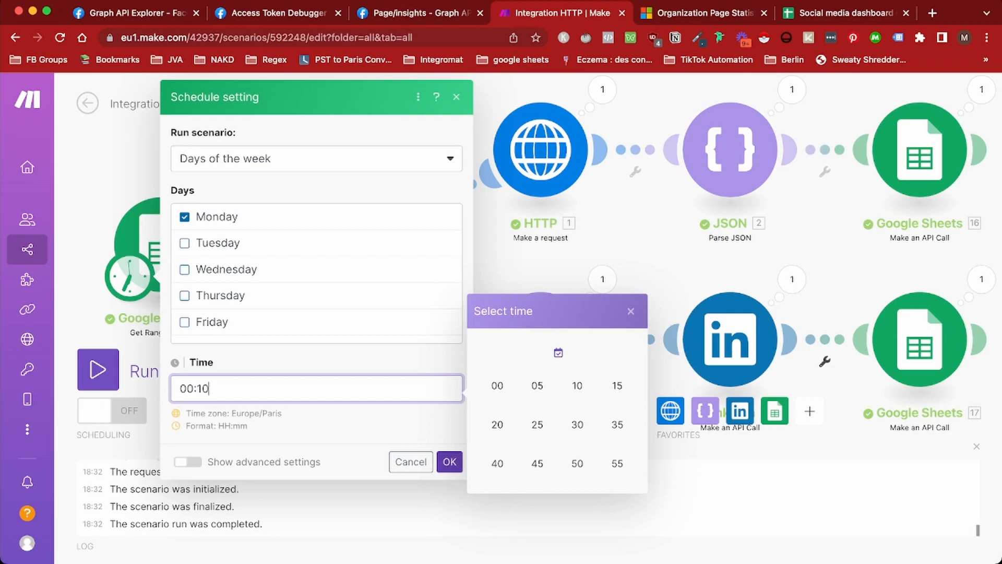
pyautogui.press('Return')
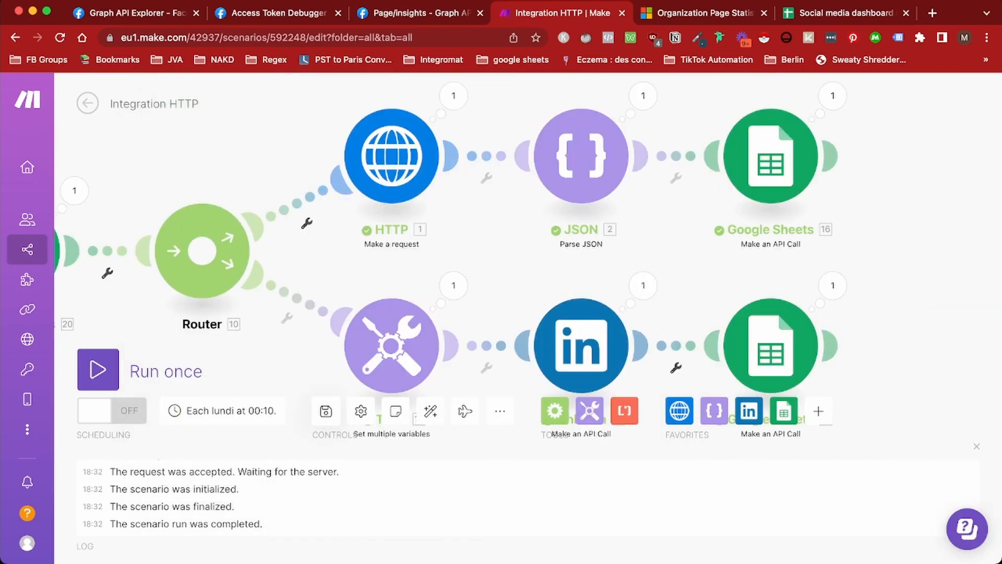
pyautogui.click(845, 13)
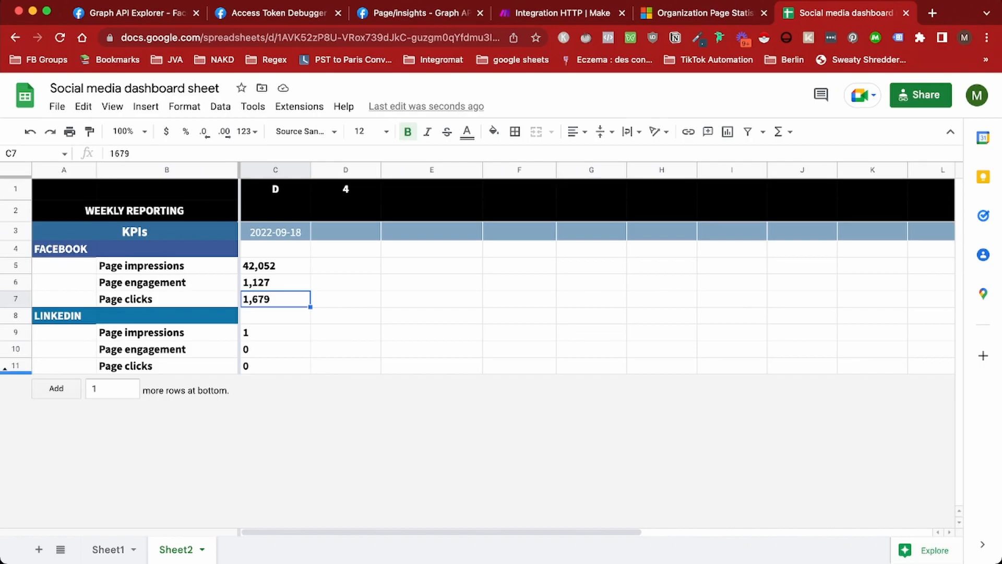
# Unhide rows 12–22 on Sheet2 and review the TikTok, YouTube and Instagram figures in column C
pyautogui.click(4, 369)
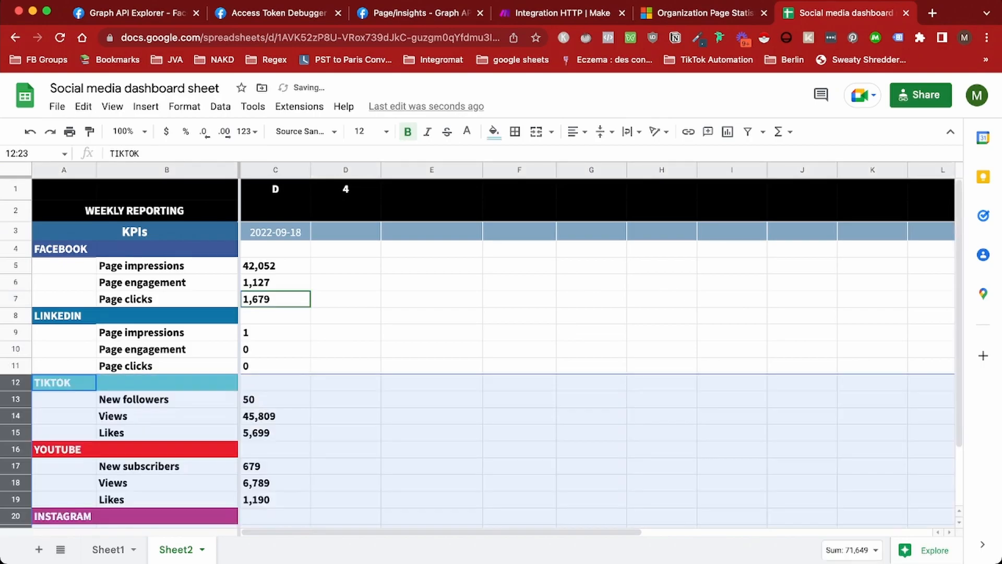
pyautogui.click(168, 398)
pyautogui.scroll(-2, 167, 399)
pyautogui.scroll(2, 481, 353)
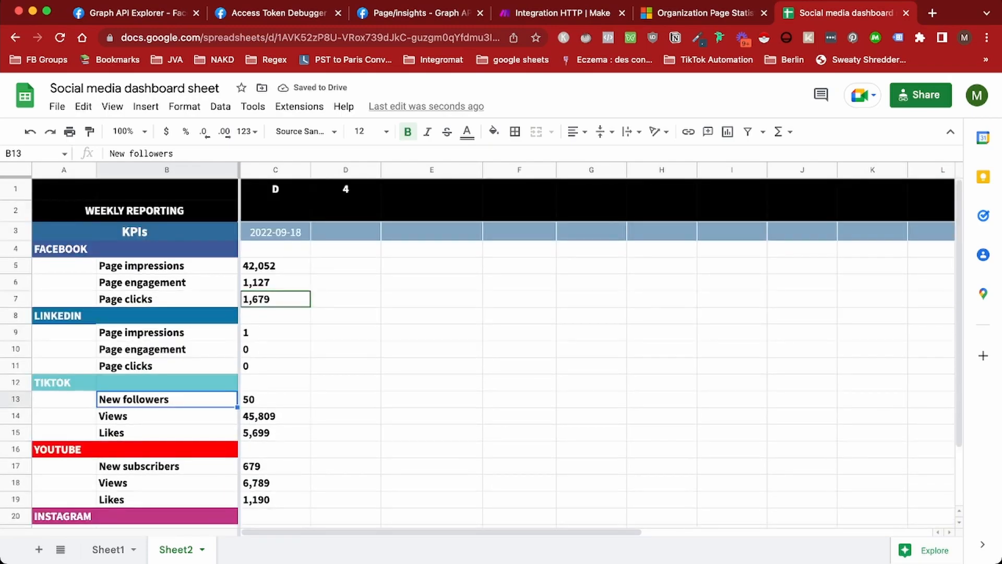
pyautogui.scroll(-2, 480, 352)
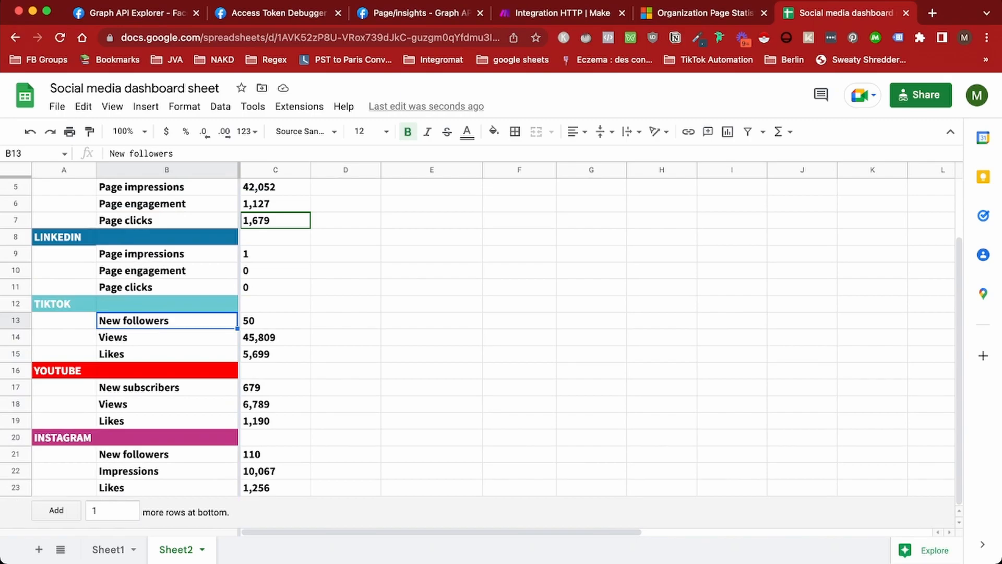
pyautogui.scroll(2, 480, 352)
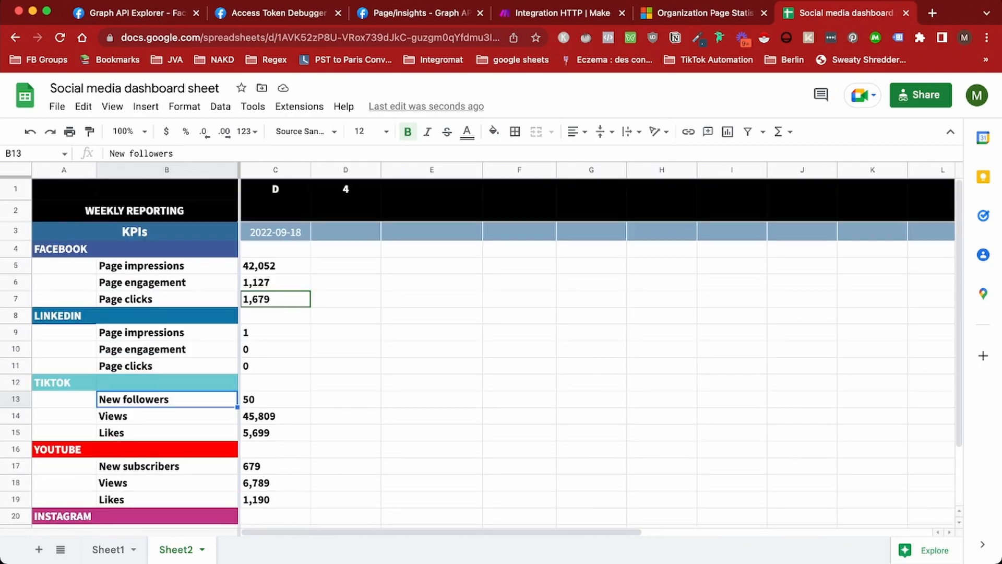
pyautogui.scroll(-2, 480, 353)
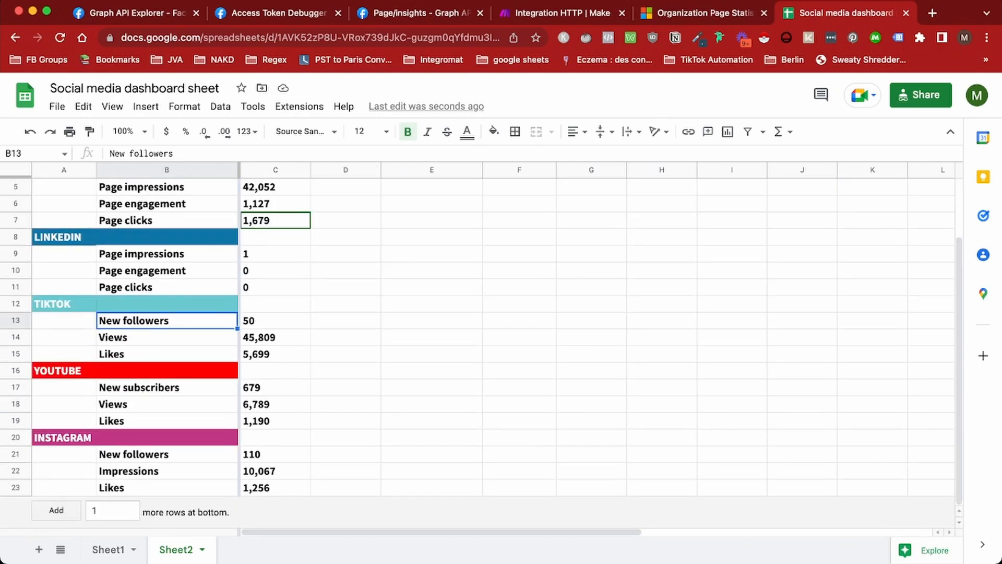